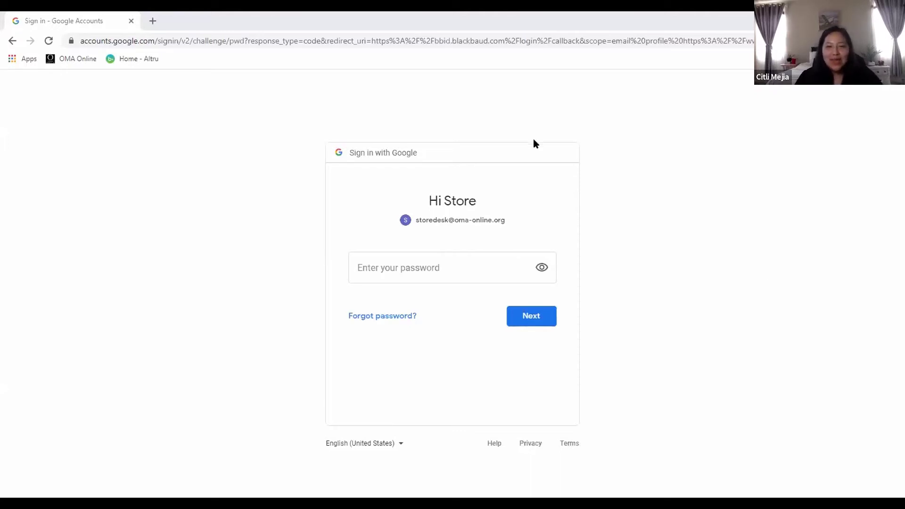
- Enter the Google account password and submit it to sign in to Altru
left_click(383, 269)
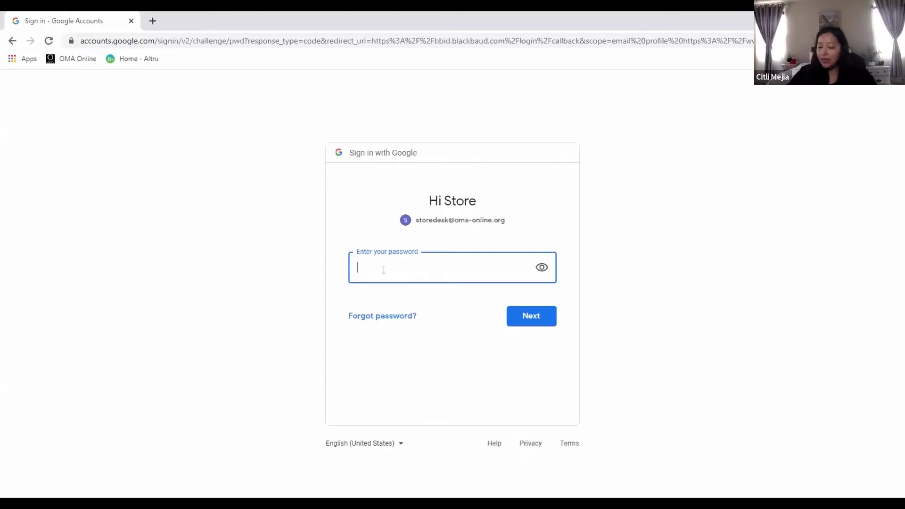
type("••")
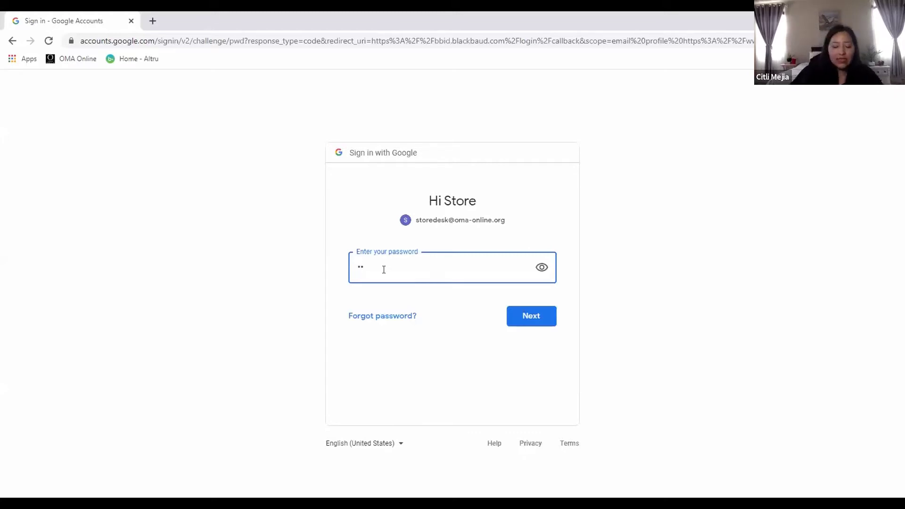
type("•••")
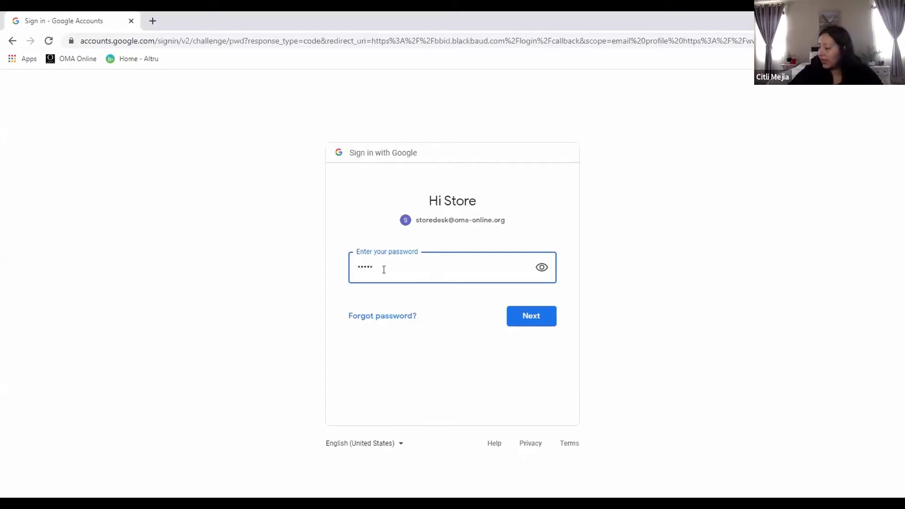
type("•••")
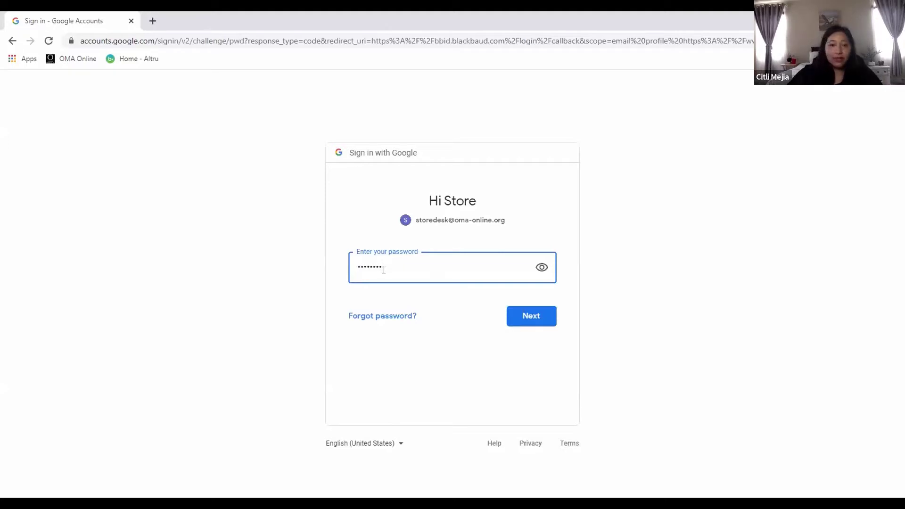
key("Return")
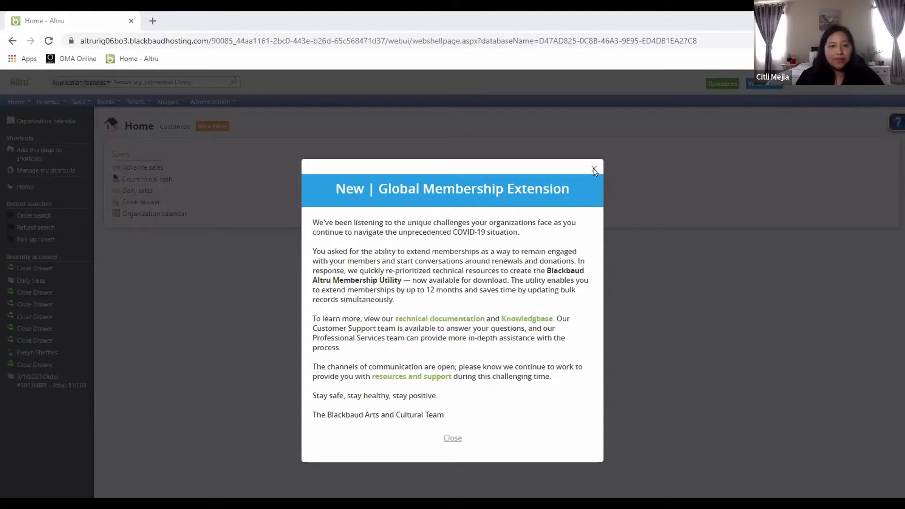
- Close the Global Membership Extension pop-up on the Altru Home page
left_click(452, 437)
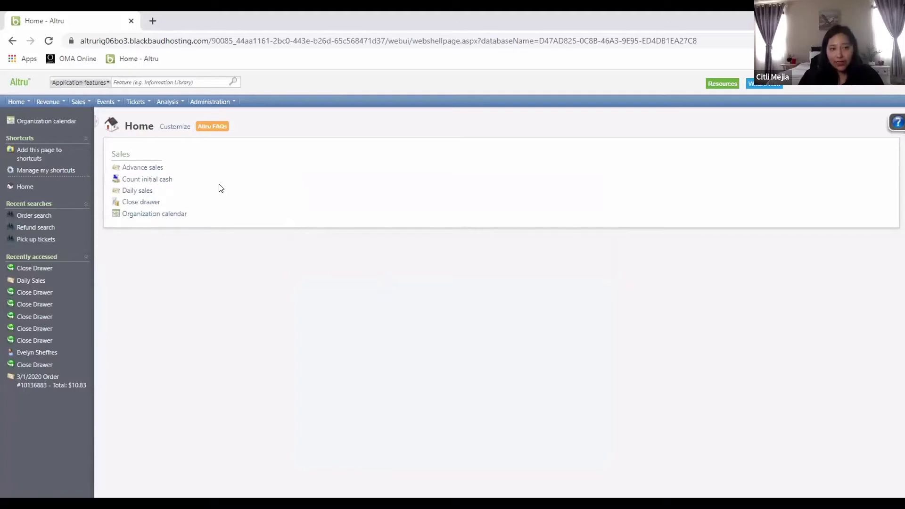
mouse_move(141, 192)
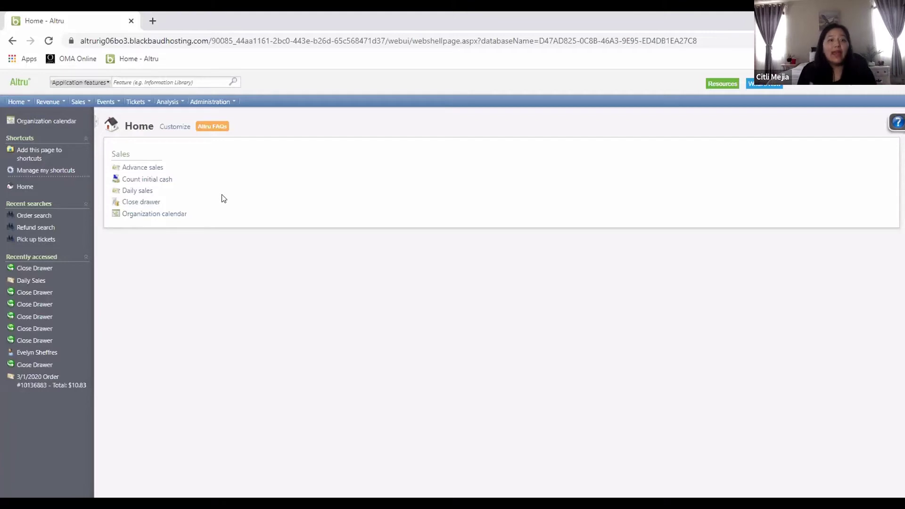
- Open the Daily sales page from the Sales links
left_click(139, 191)
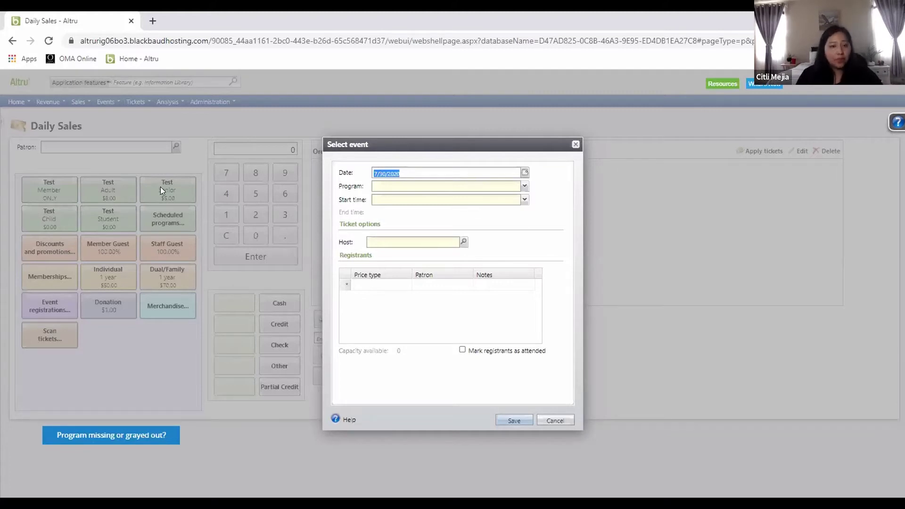
- Select the event dated 8/6/2020, program Test Admission Tickets, starting at 11:00 AM
left_click(524, 172)
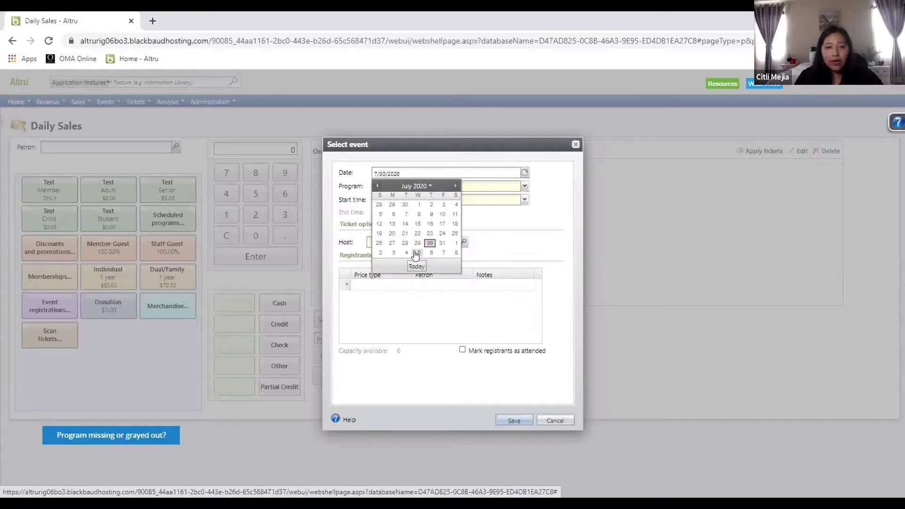
key("Escape")
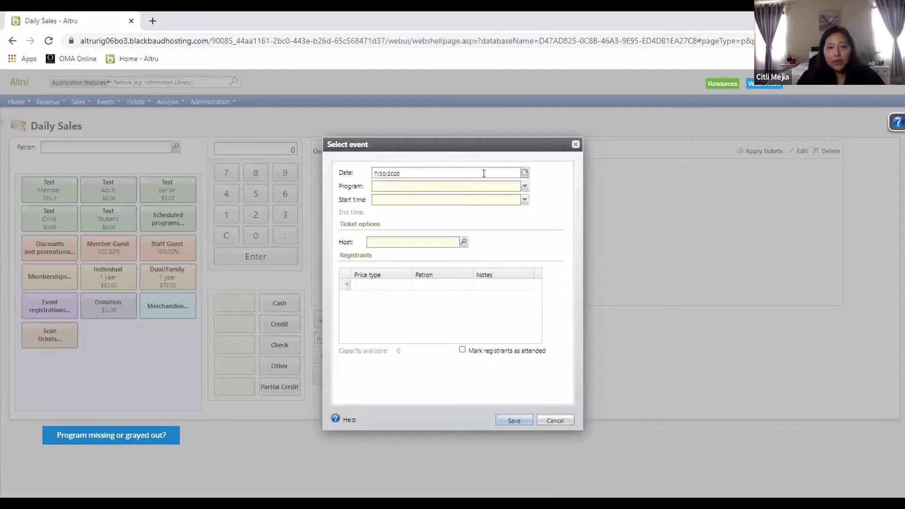
left_click(524, 172)
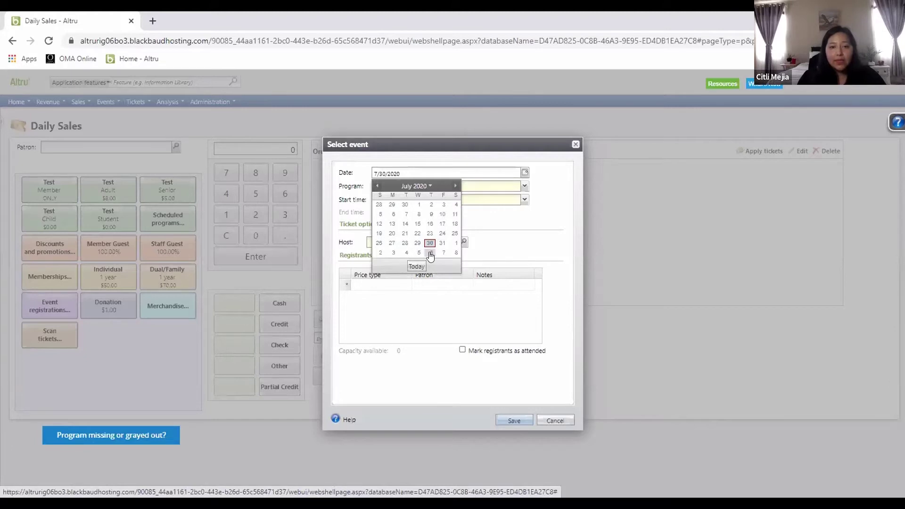
left_click(430, 253)
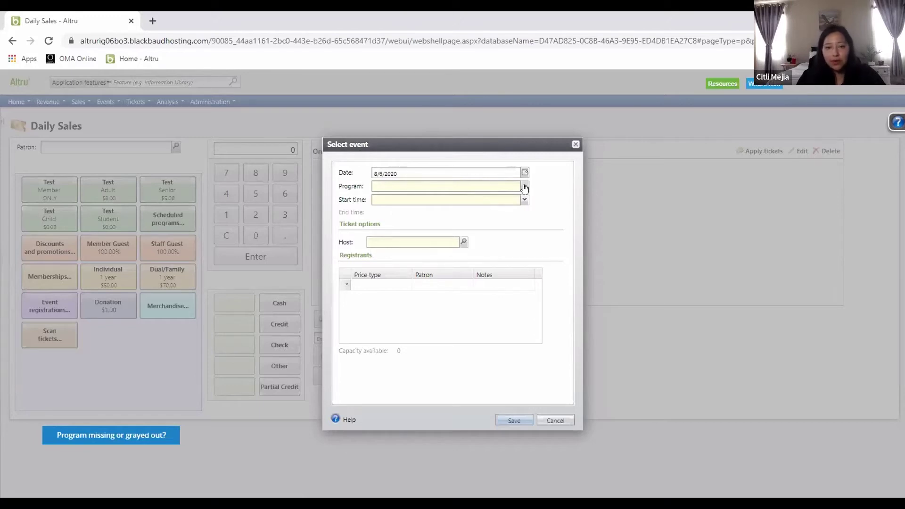
left_click(524, 186)
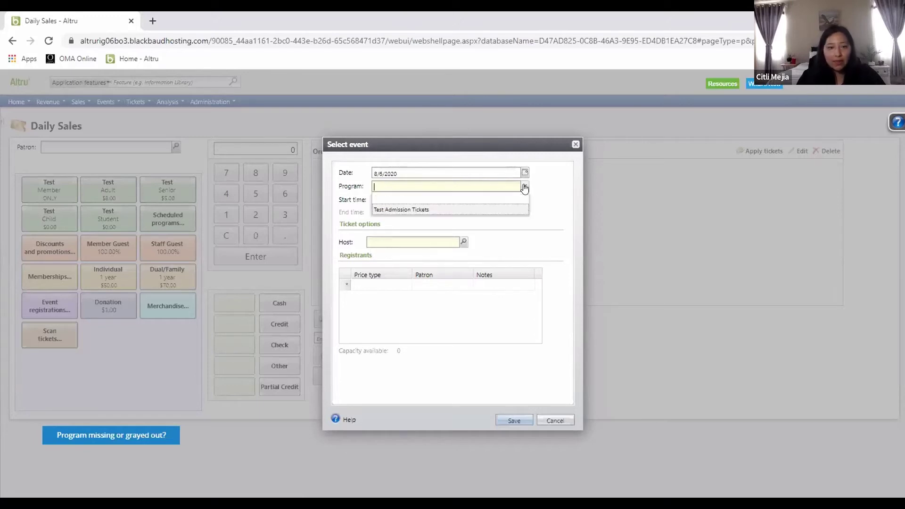
left_click(415, 213)
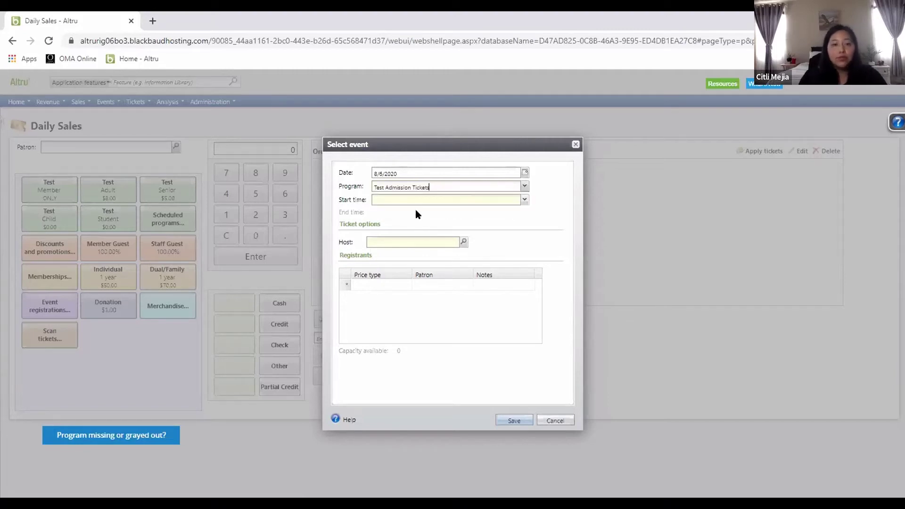
left_click(522, 201)
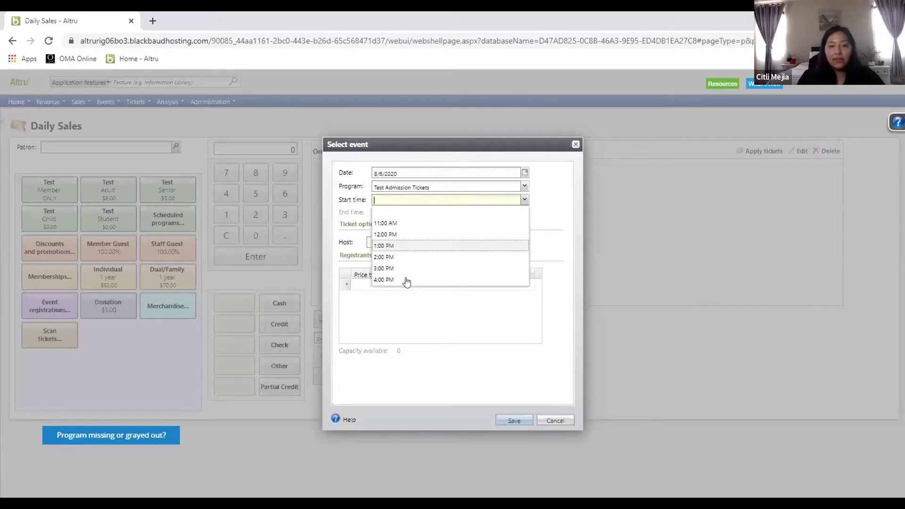
left_click(404, 224)
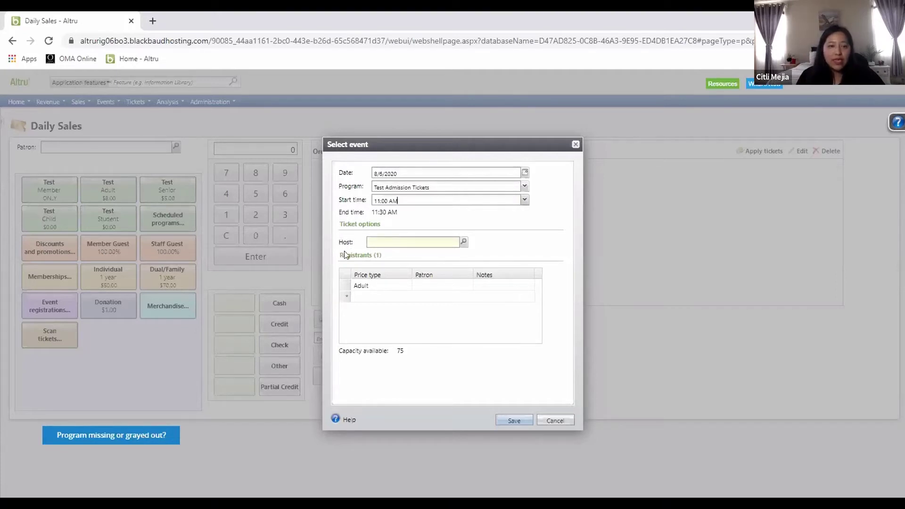
- Enter the host's surname in the Host field to look up matching patrons
left_click(396, 240)
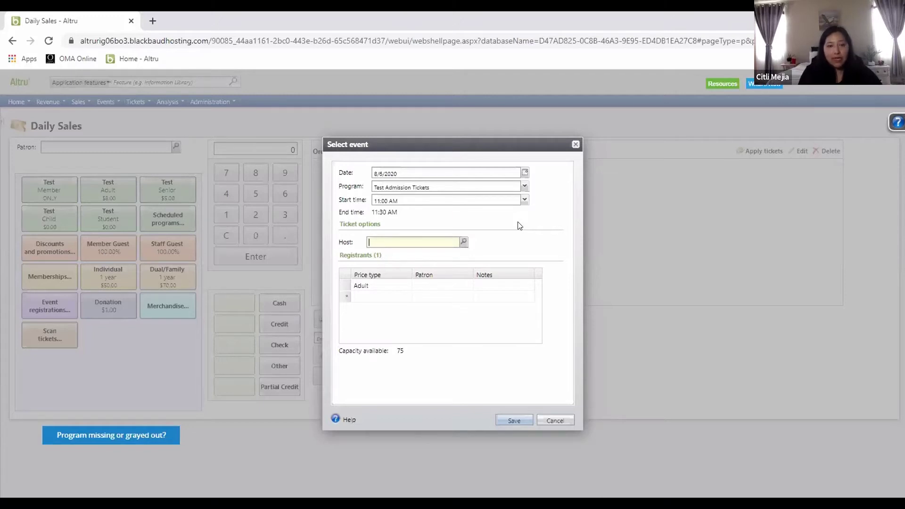
type("Mejia")
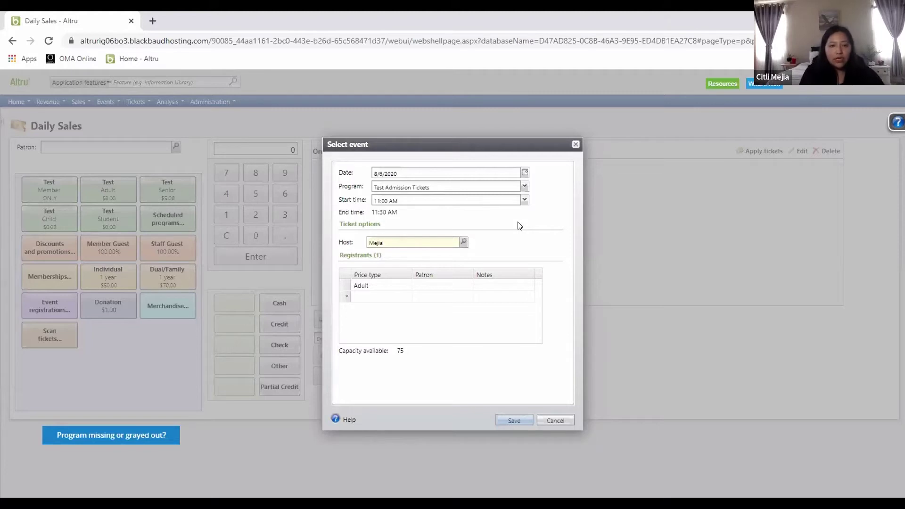
key("BackSpace")
key("BackSpace")
key("BackSpace")
key("BackSpace")
key("BackSpace")
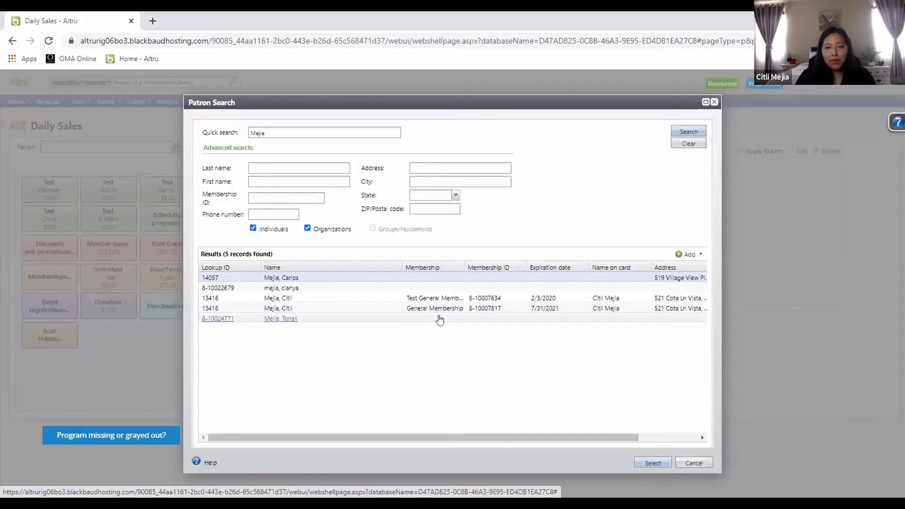
- Pick the matching patron from the search results as the event host
double_click(293, 309)
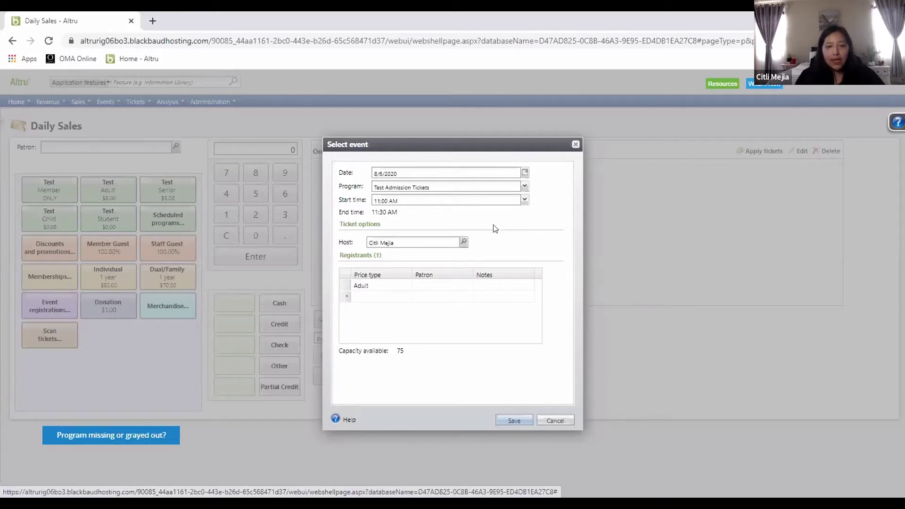
left_click(377, 284)
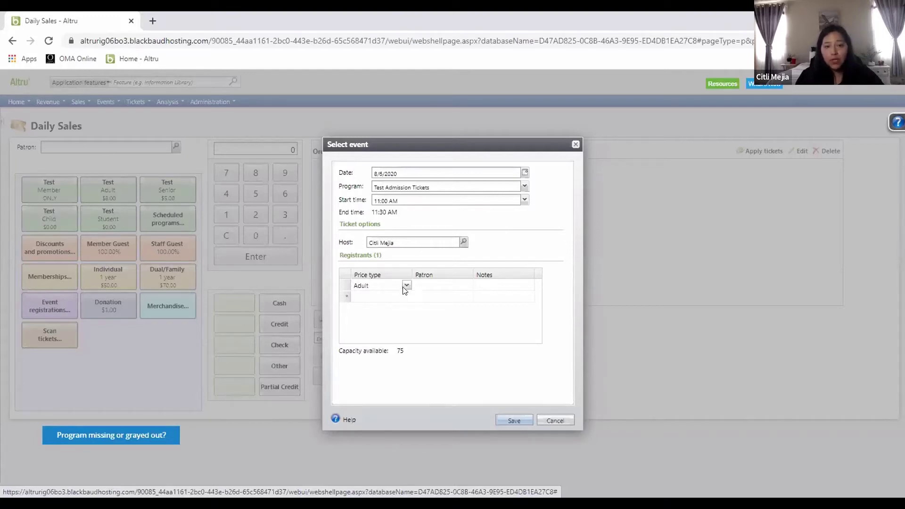
- Change the registrant's price type to Adult Member and begin entering its patron
left_click(405, 286)
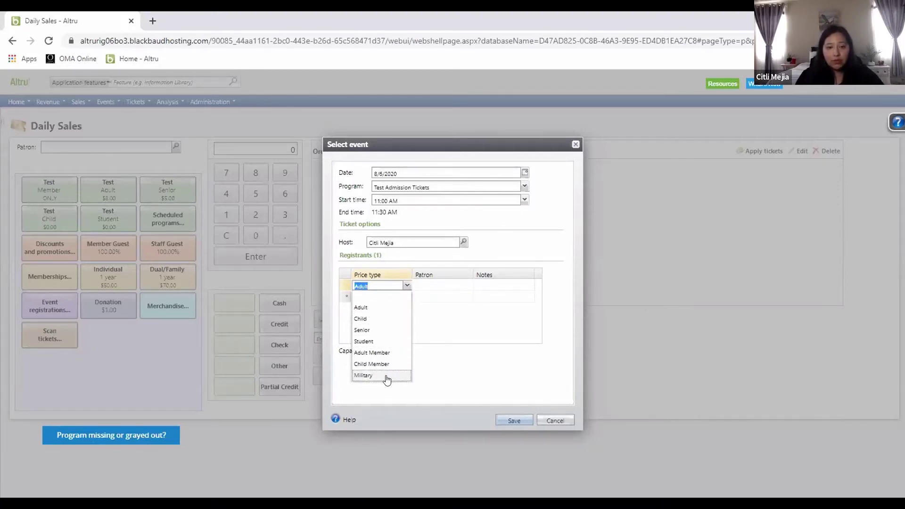
left_click(378, 354)
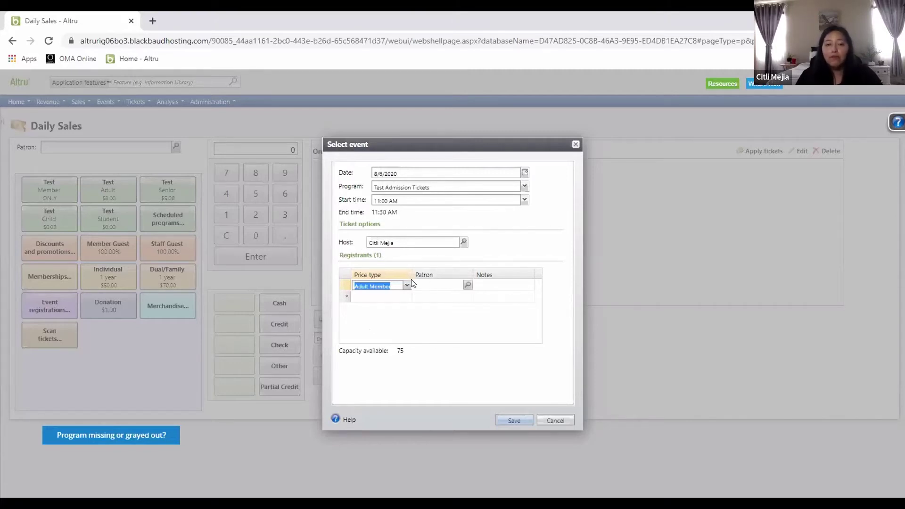
mouse_move(430, 283)
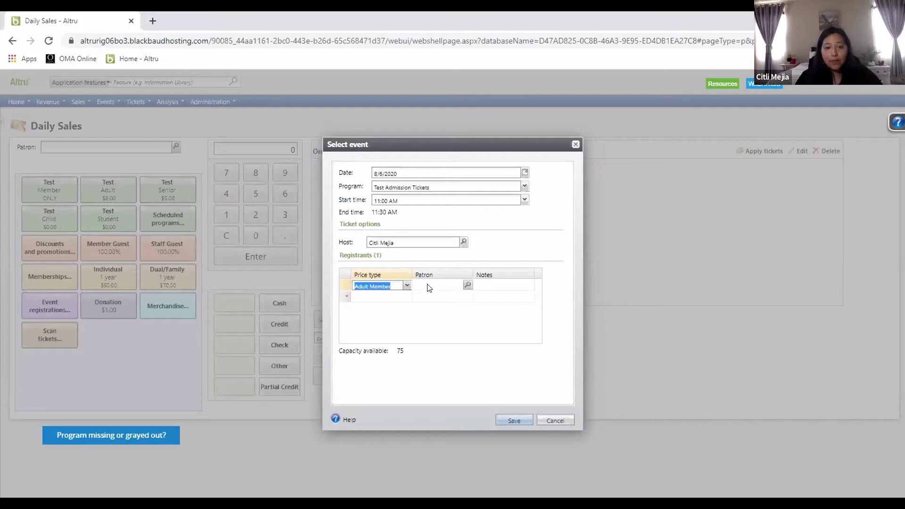
left_click(428, 285)
- Search for the registrant's patron by partial name, returning two matching records
type("c")
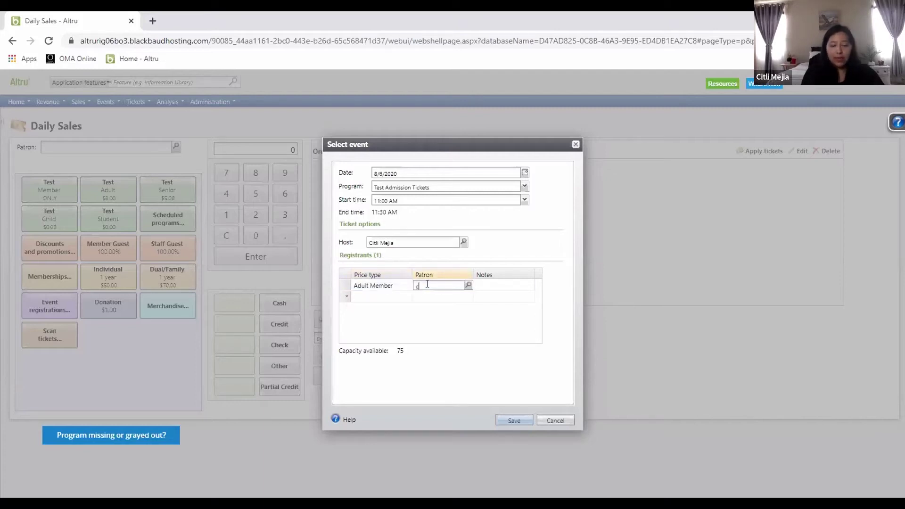
type("it")
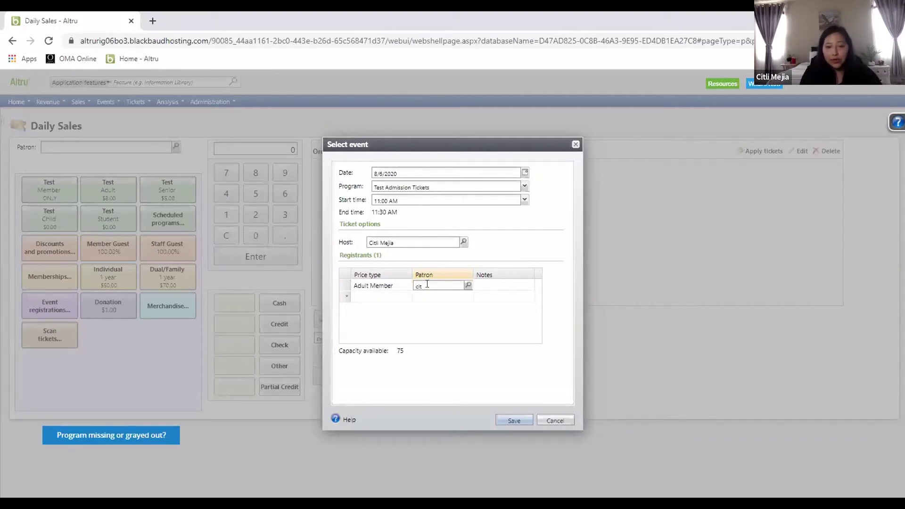
type("mejia")
key("Return")
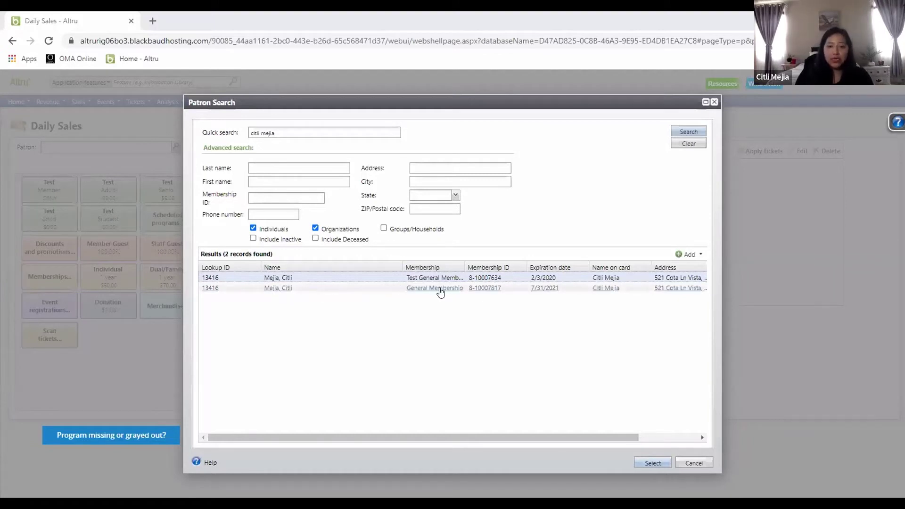
- Link the General Membership patron to the Adult Member registrant and start a new registrant row
left_click(298, 290)
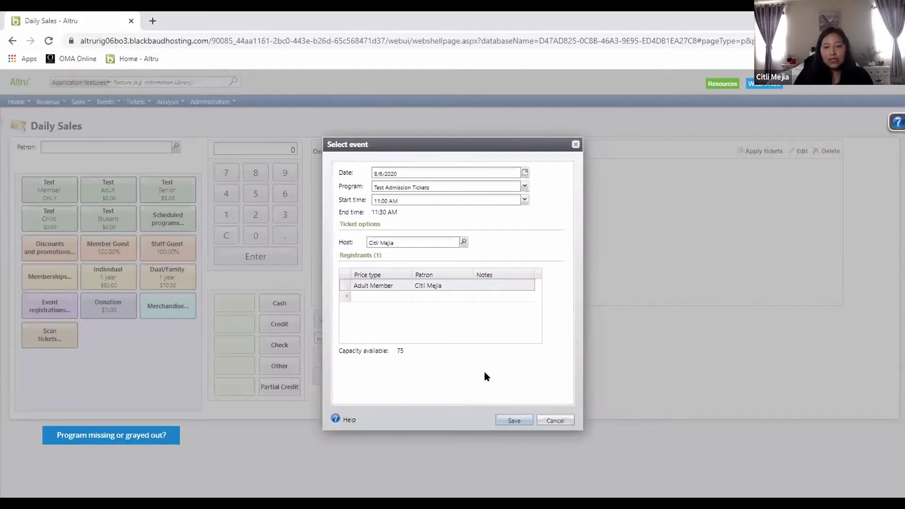
left_click(373, 297)
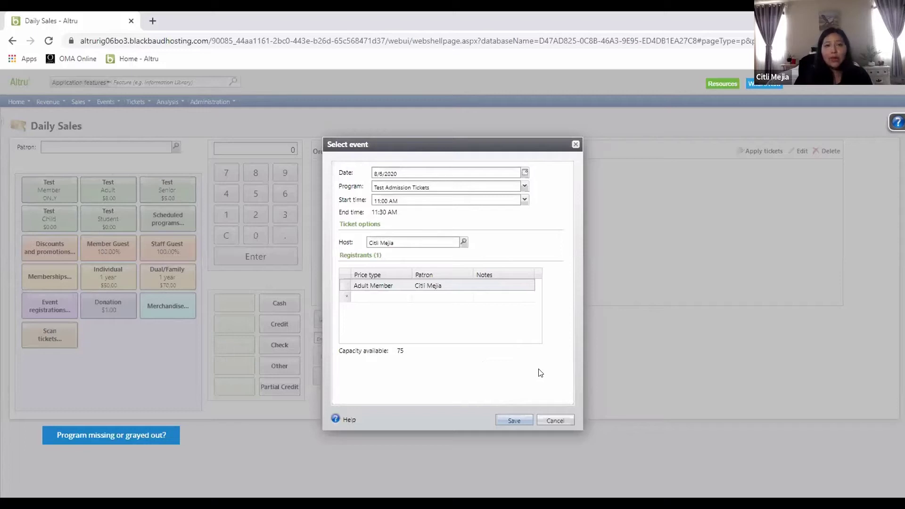
- Set the new registrant's price type to Child and select that row
left_click(386, 299)
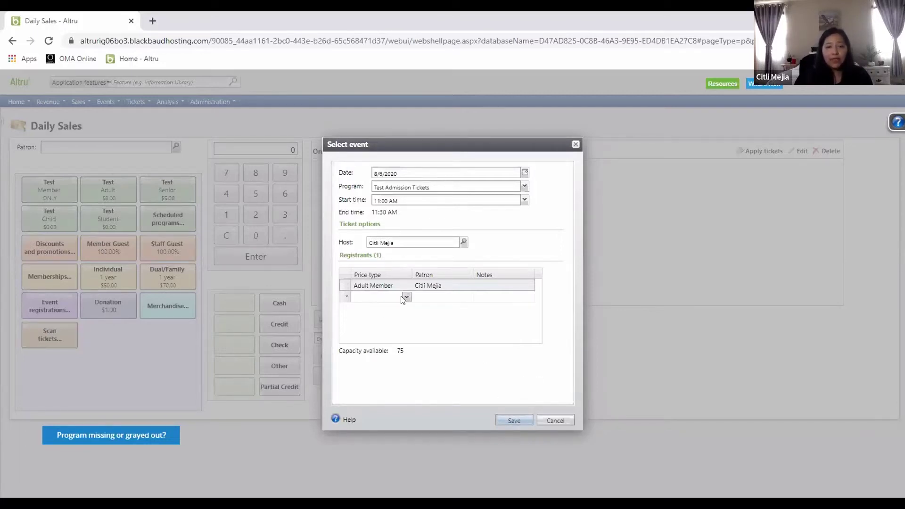
left_click(406, 296)
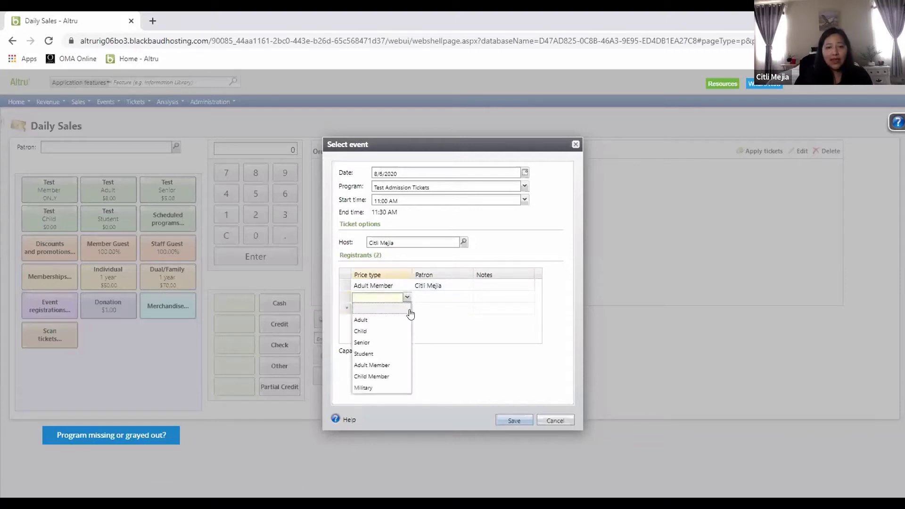
left_click(563, 308)
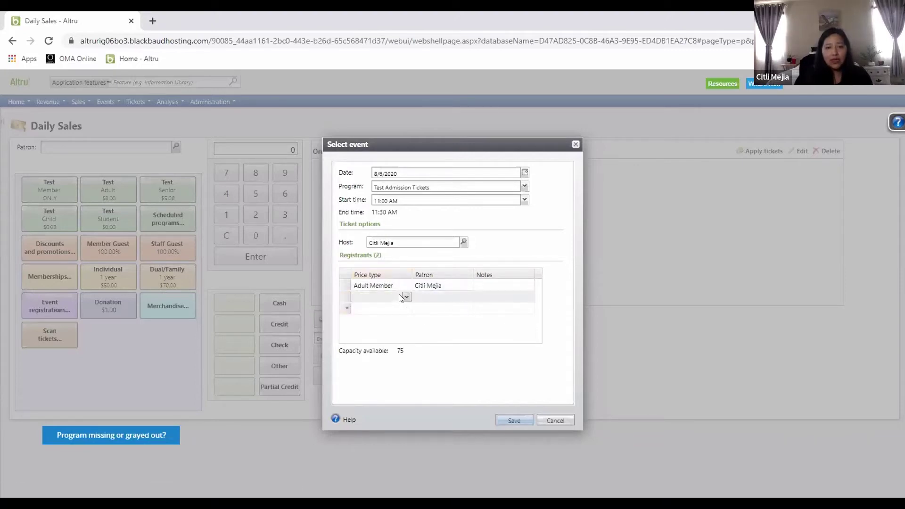
left_click(405, 297)
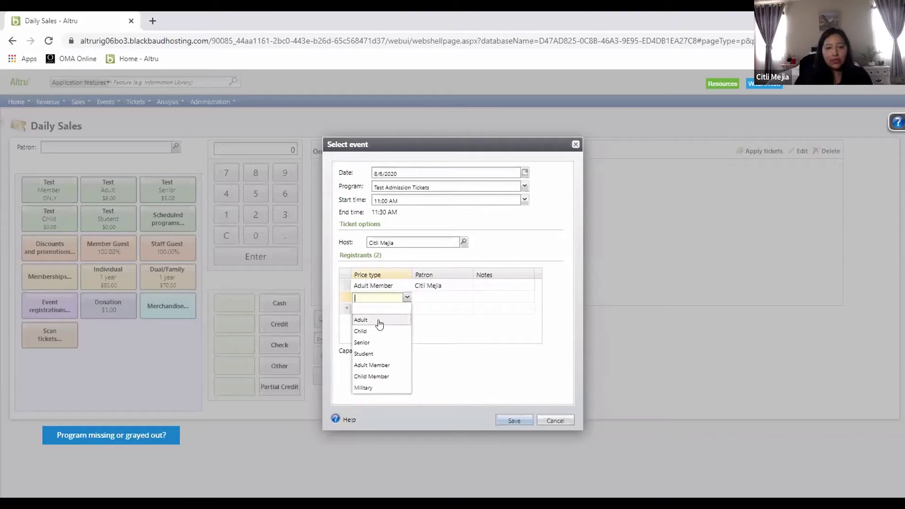
left_click(378, 330)
left_click(564, 305)
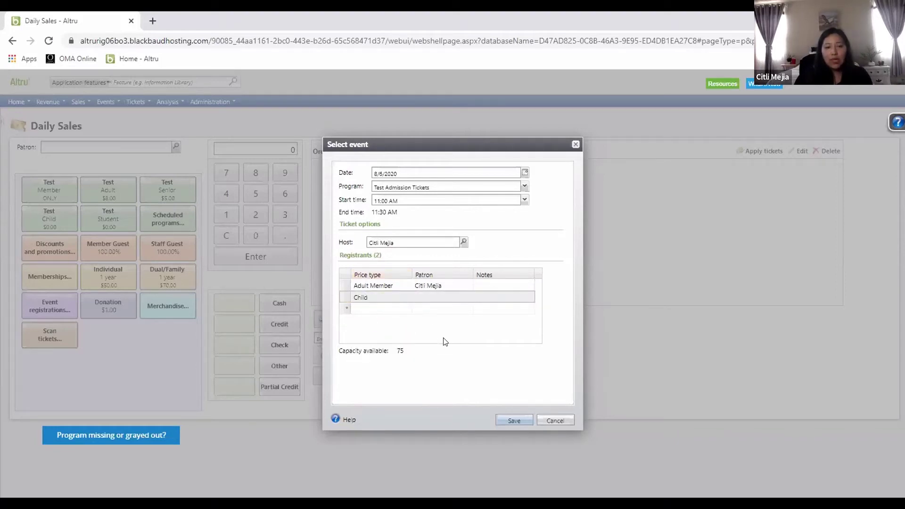
left_click(344, 296)
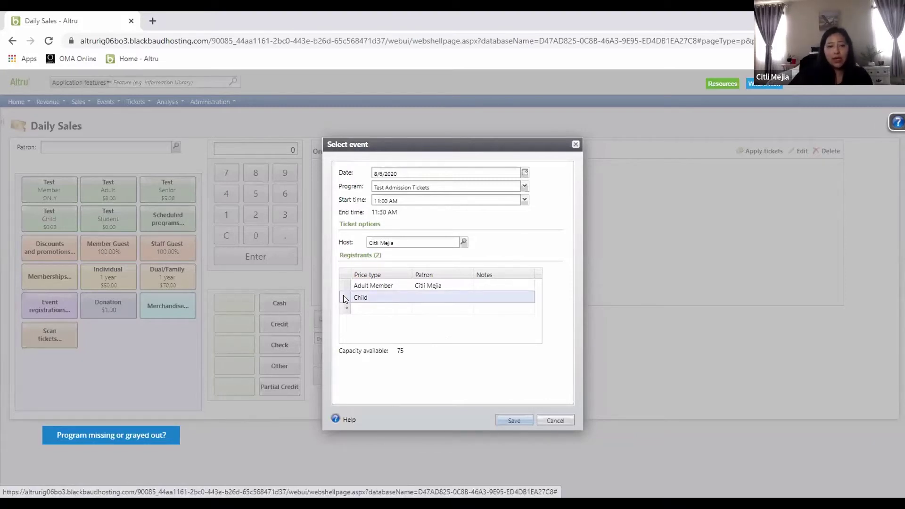
- Delete the Child registrant row and confirm the removal
key("Delete")
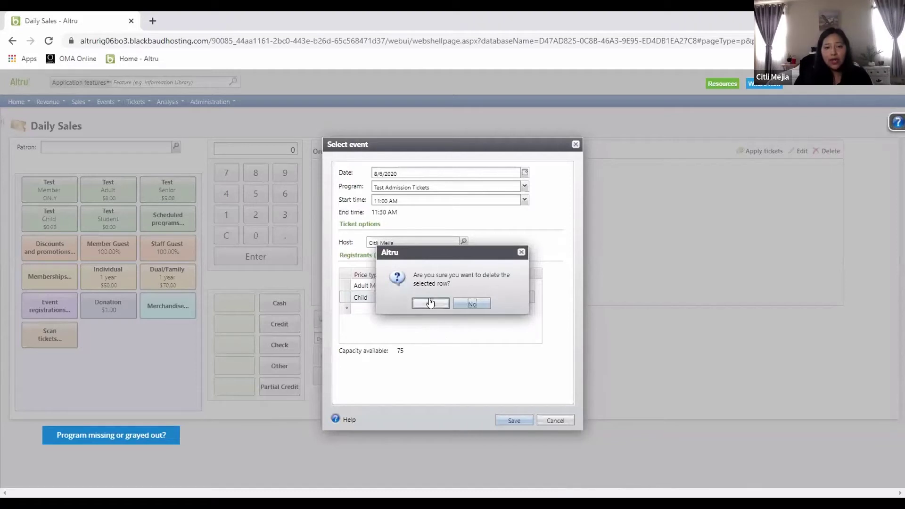
left_click(430, 304)
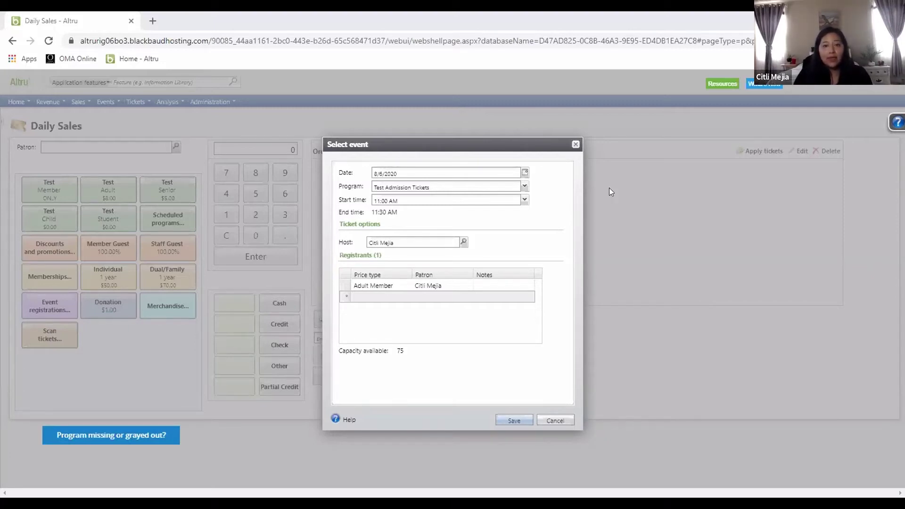
- Save the selected event, opening the Test Admission Tickets editor for the Adult Member registrant
left_click(504, 419)
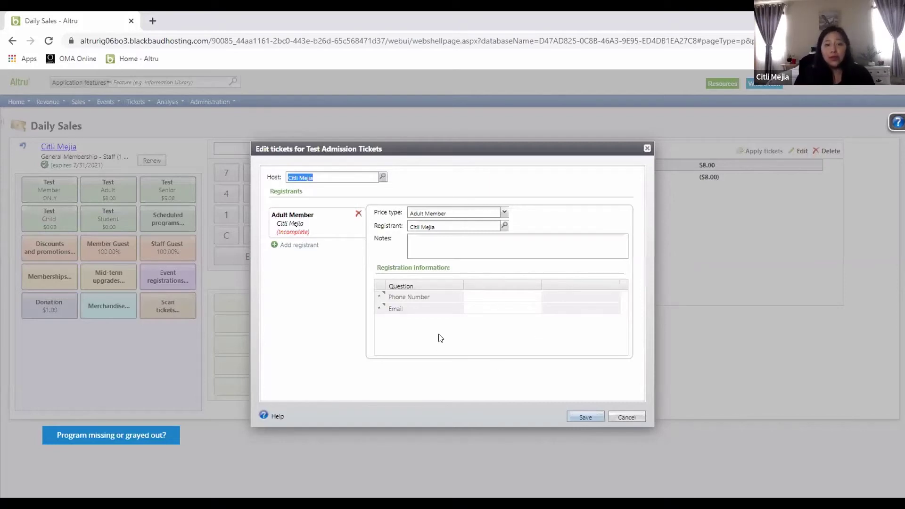
- Fill the Adult Member ticket's Phone Number answer and a placeholder address in the Email answer
left_click(471, 295)
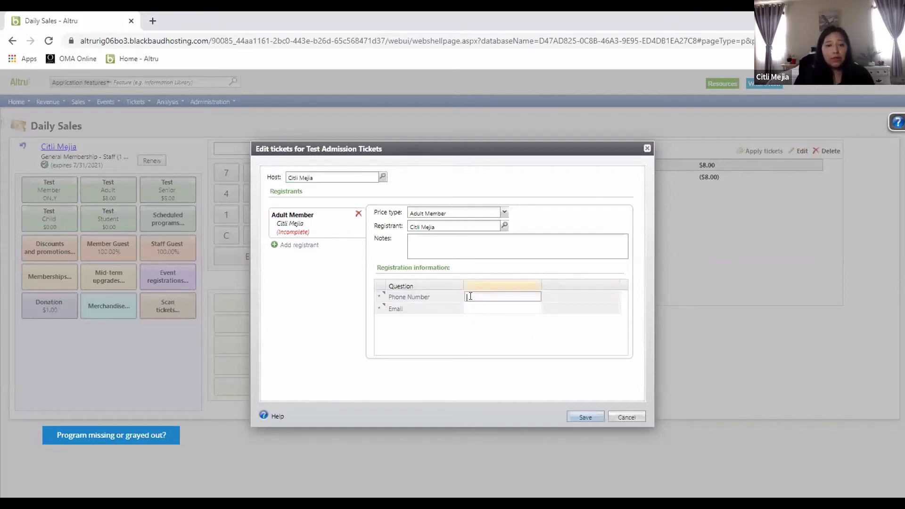
left_click(468, 305)
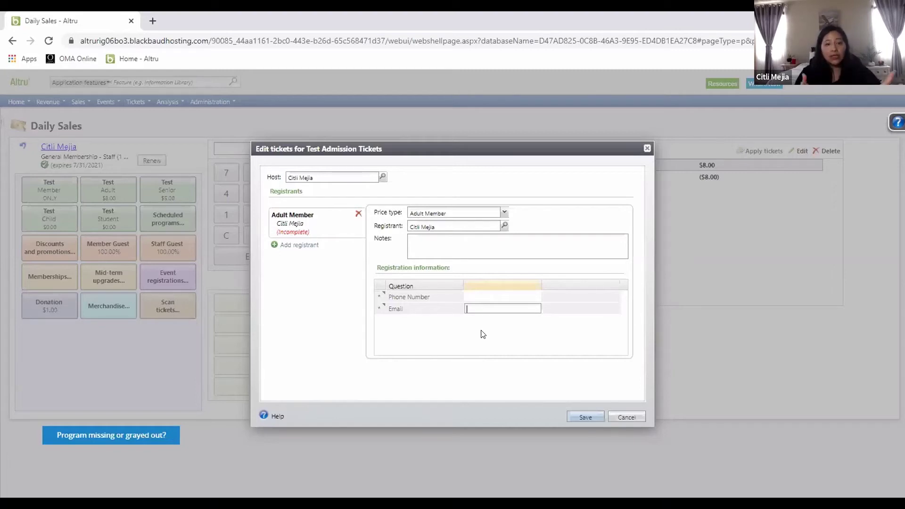
left_click(475, 294)
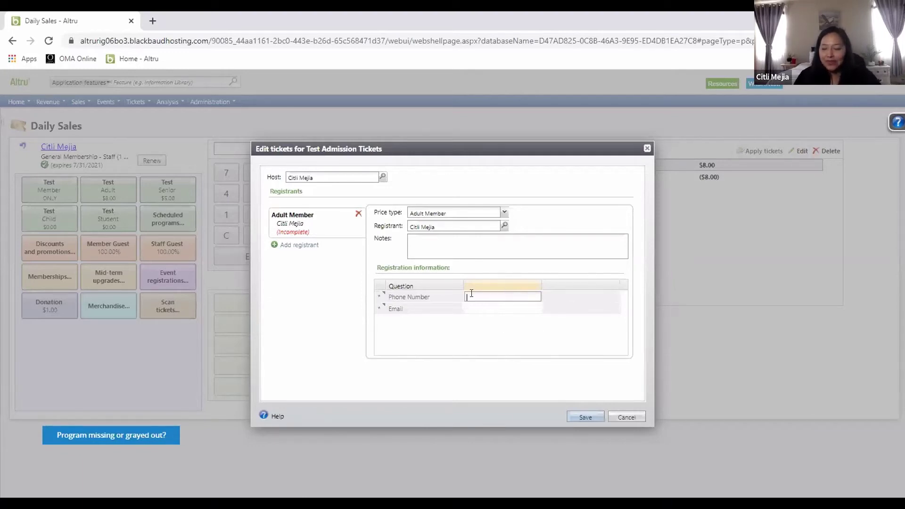
type("760452864")
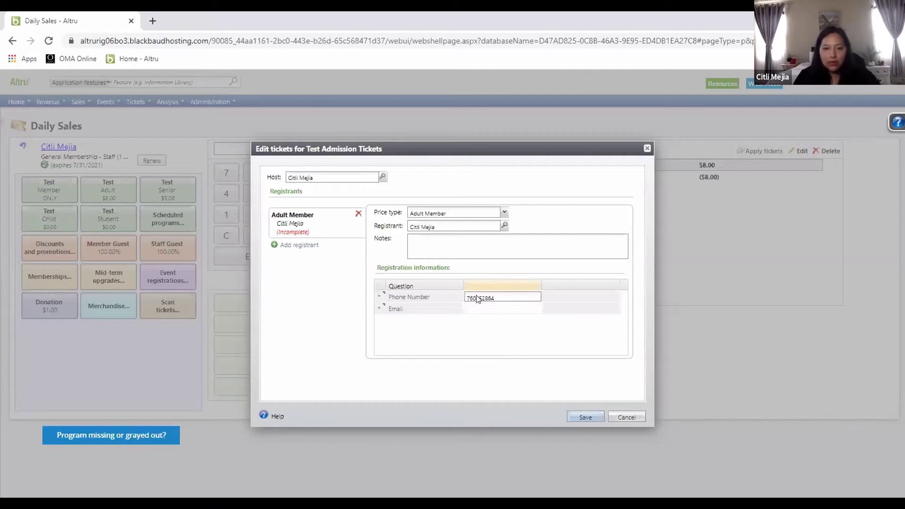
key("Tab")
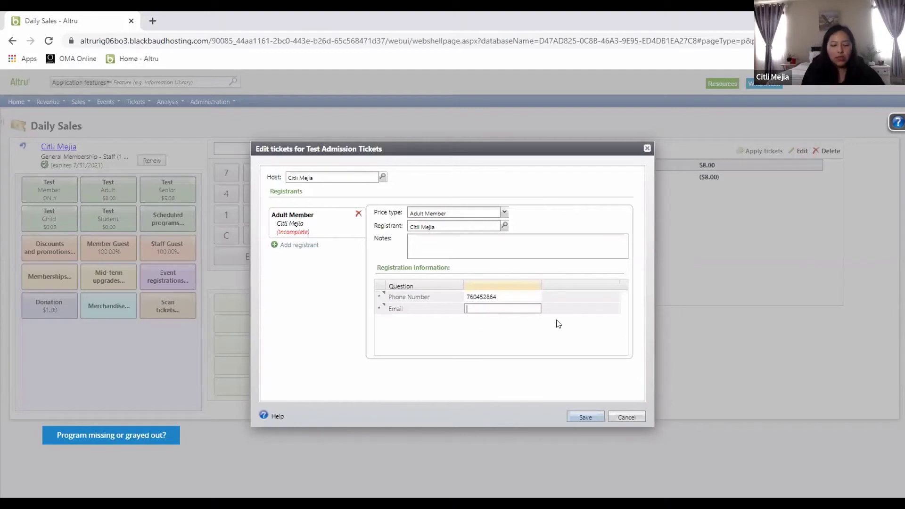
type("email@")
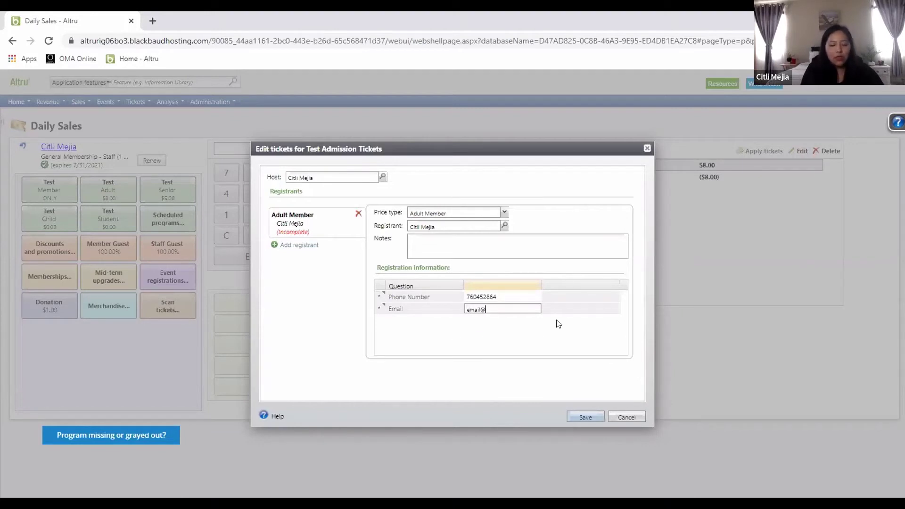
type("email.com")
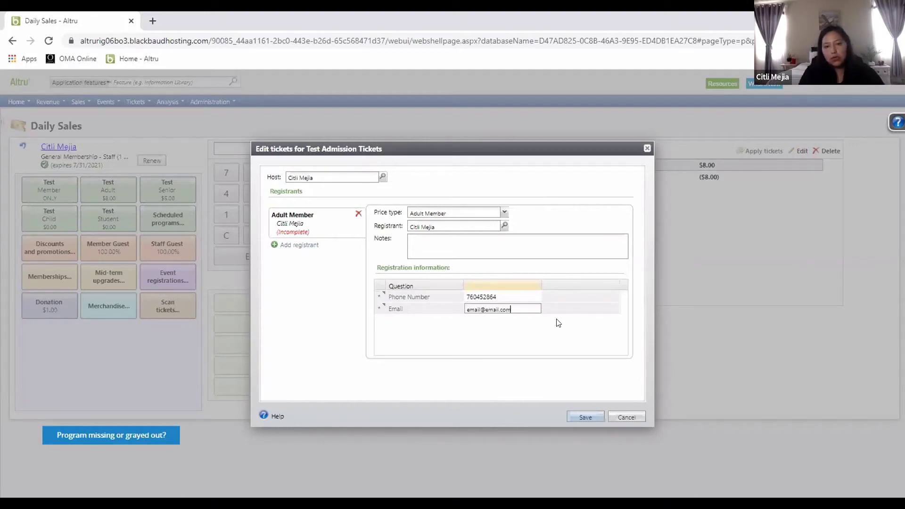
- Save the ticket answers, choose Email receipt, and review the patron's e-mail address list
left_click(586, 418)
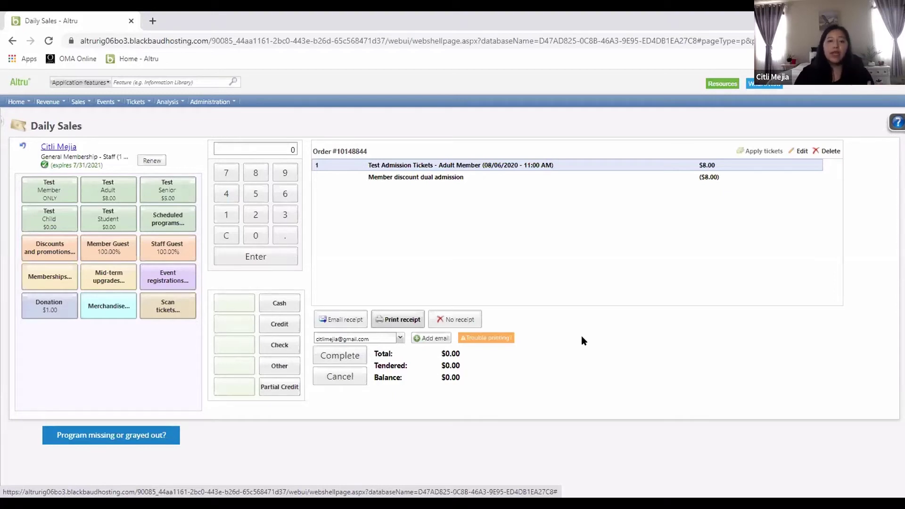
left_click(349, 320)
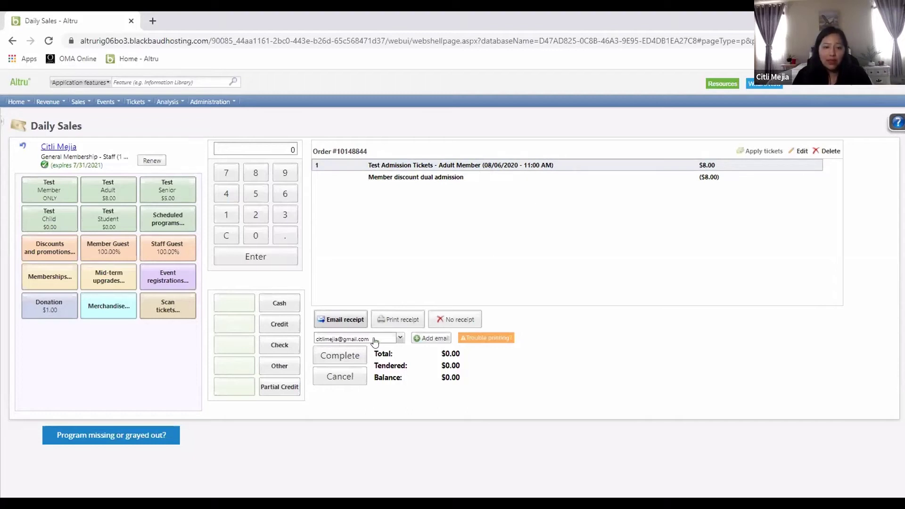
left_click(398, 339)
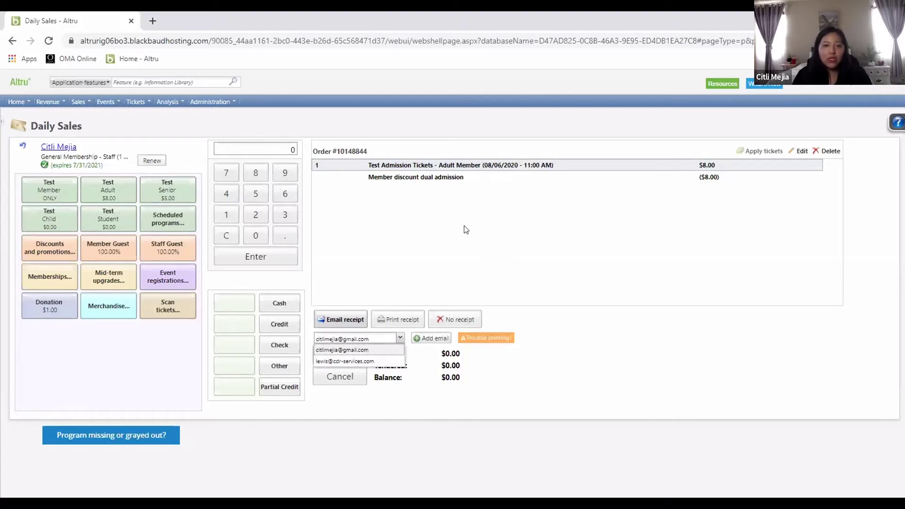
left_click(482, 164)
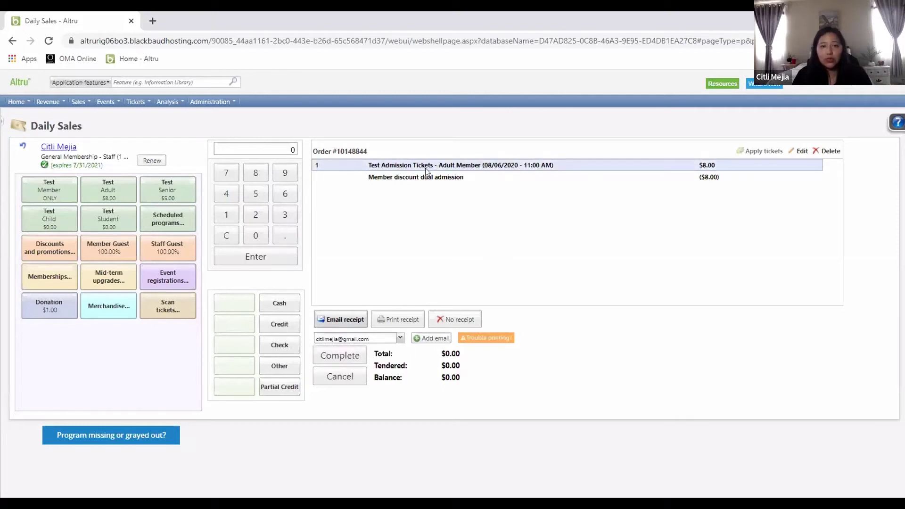
- Edit the admission ticket's Email answer to the patron's own e-mail address and save
left_click(800, 151)
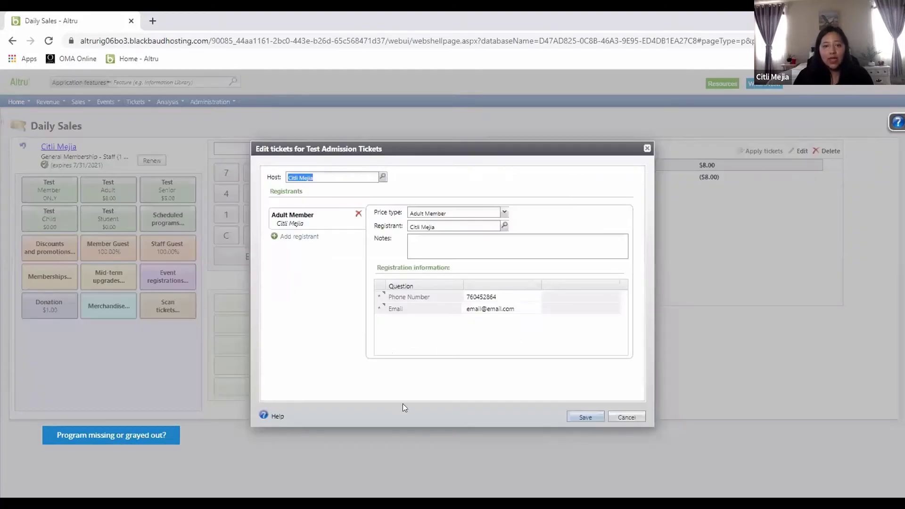
left_click(495, 309)
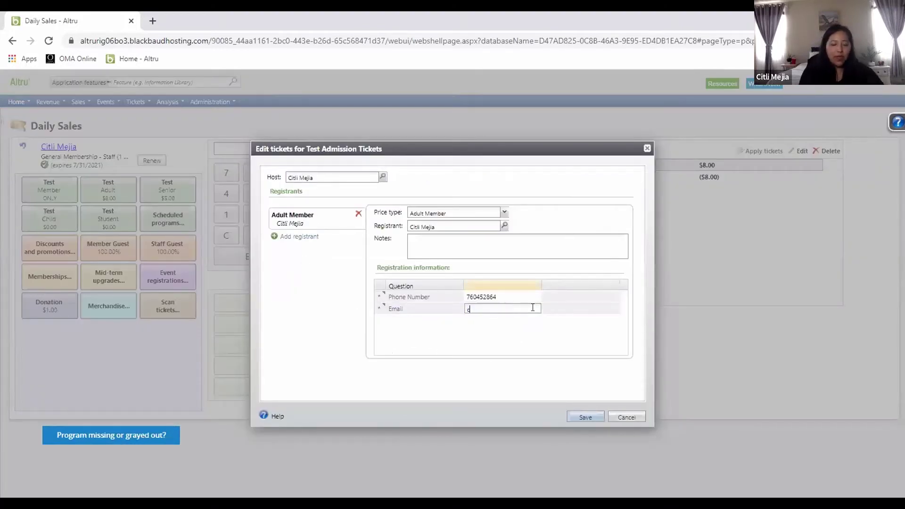
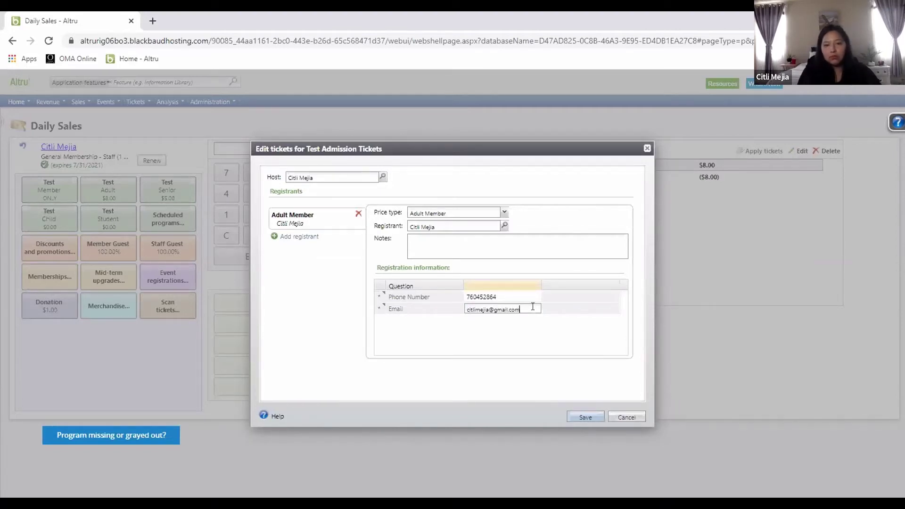
left_click(585, 416)
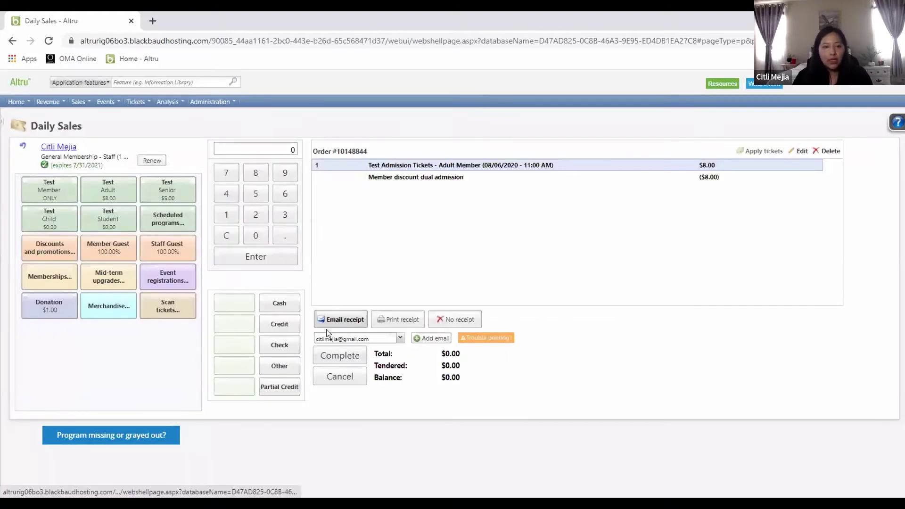
- Complete the $0.00 order, then highlight the new order number in the order header
left_click(348, 358)
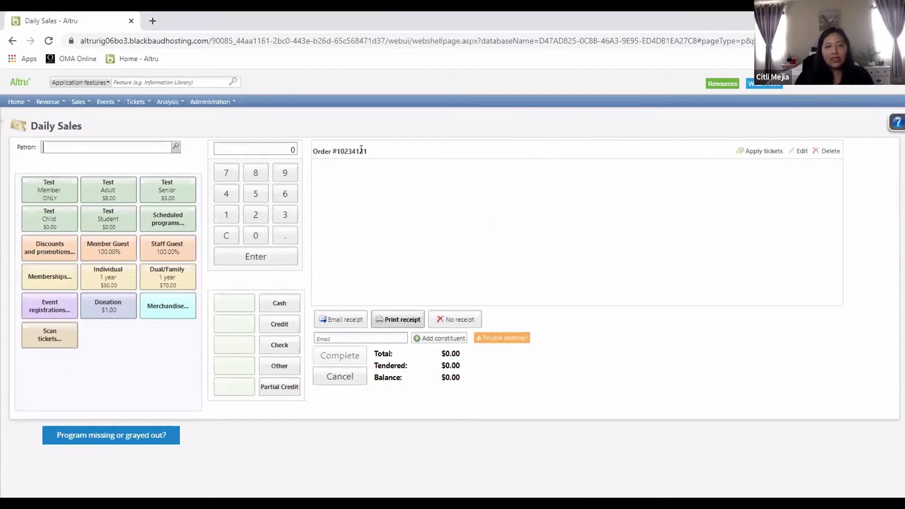
left_click_drag(373, 151, 312, 151)
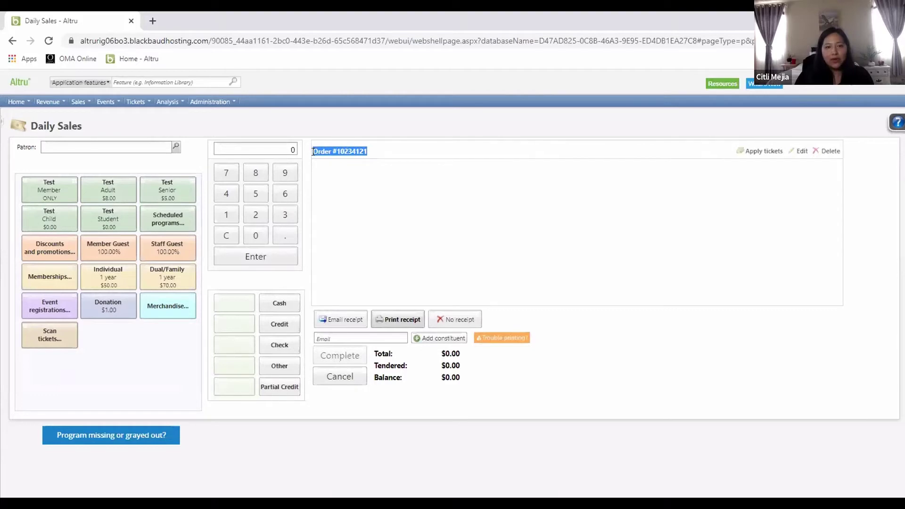
left_click_drag(370, 150, 309, 152)
left_click(371, 154)
left_click_drag(375, 151, 337, 151)
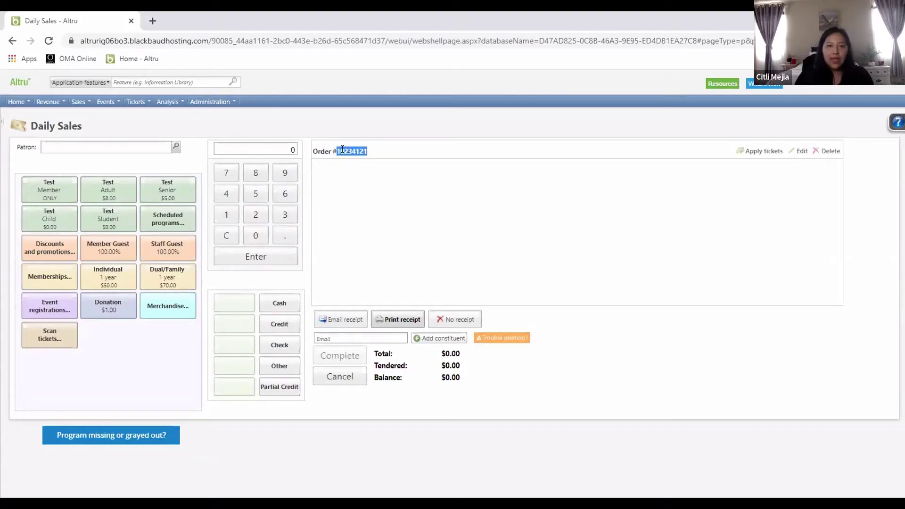
left_click(373, 151)
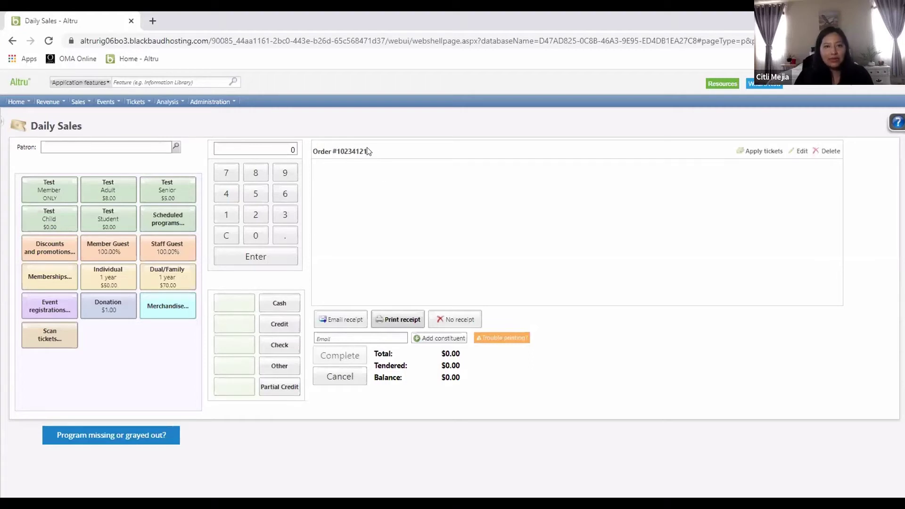
left_click_drag(331, 151, 312, 155)
left_click(381, 156)
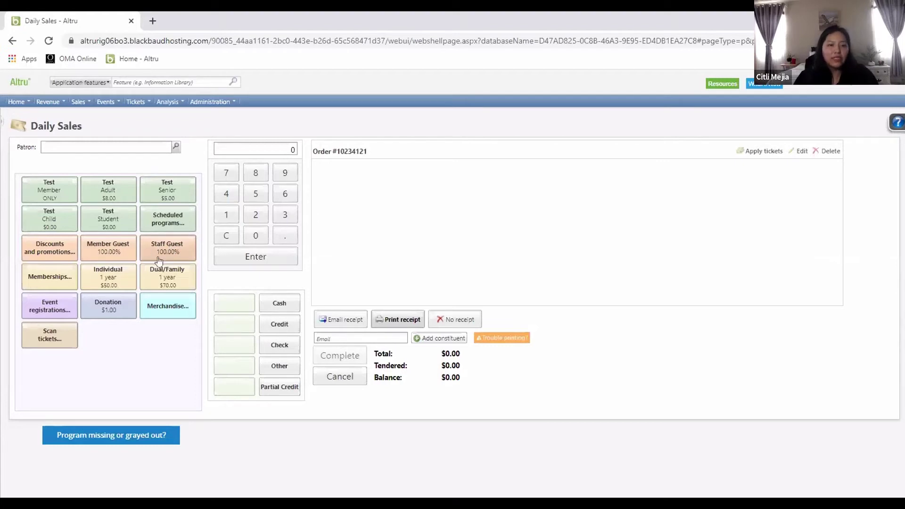
- Open Discounts and promotions for the empty Daily Sales order
left_click(38, 251)
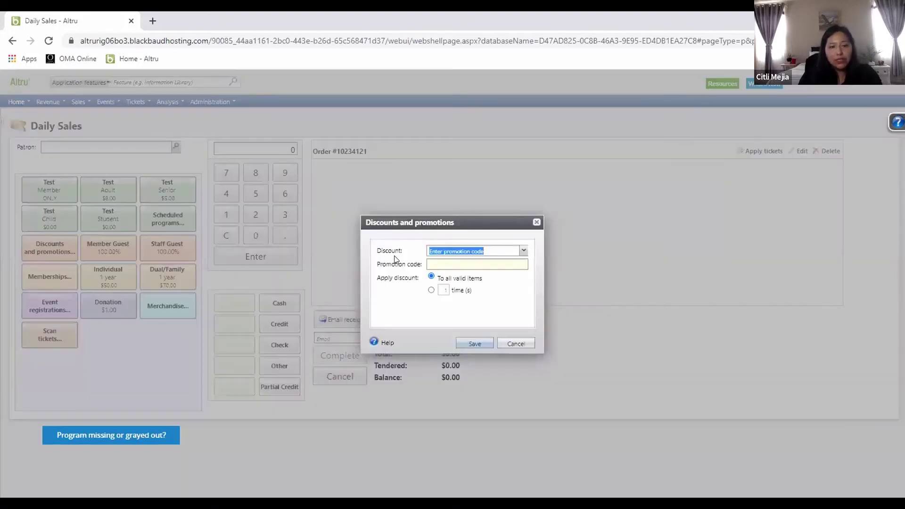
- Browse the Discount dropdown's promotion list, then close the dialog without applying a discount
left_click(523, 251)
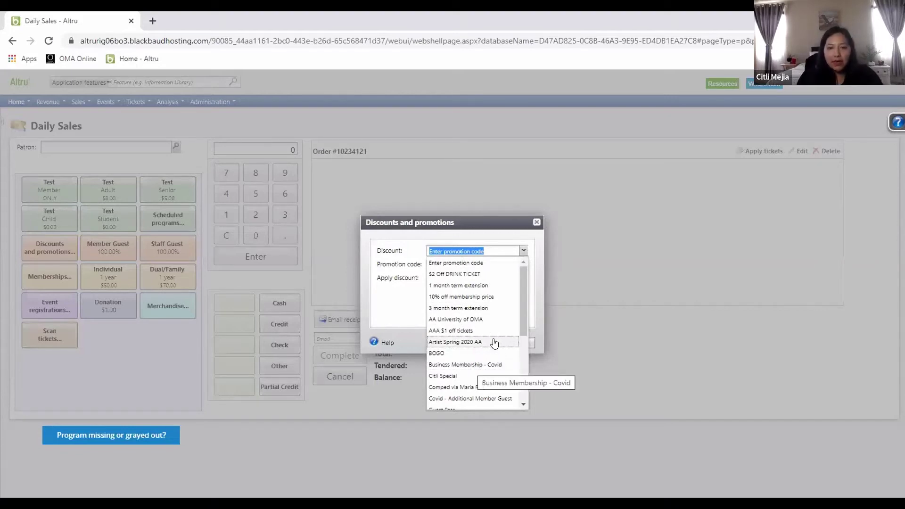
scroll(497, 364, "down", 1)
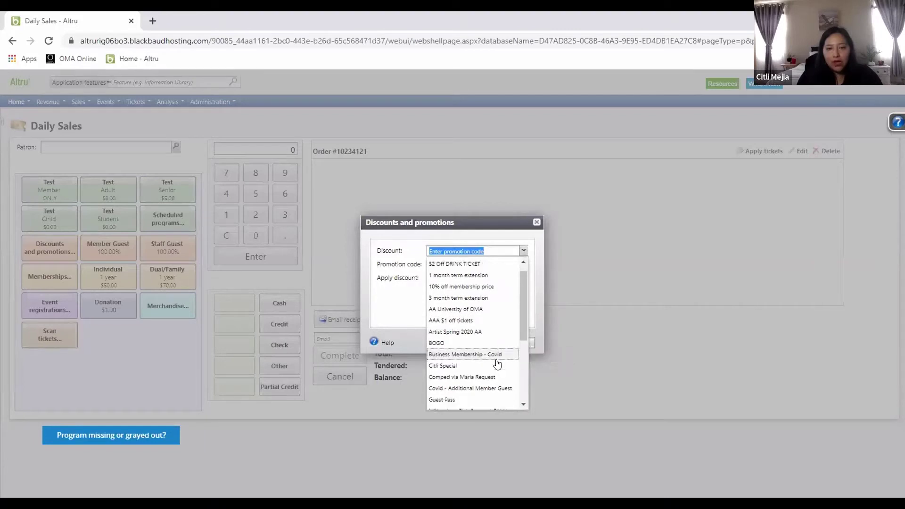
scroll(495, 364, "down", 4)
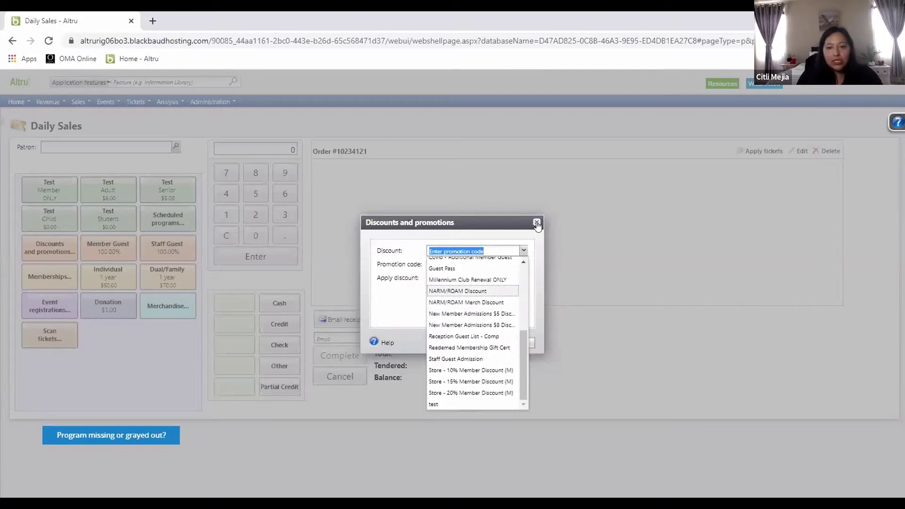
left_click(537, 223)
left_click(536, 223)
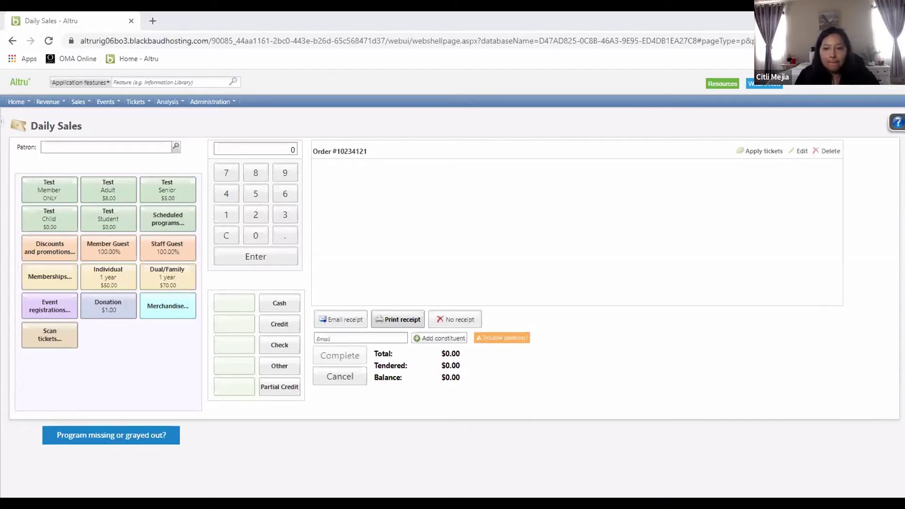
- Switch from Altru to the Virtual Training #1 Google Slides deck
key("alt+Tab")
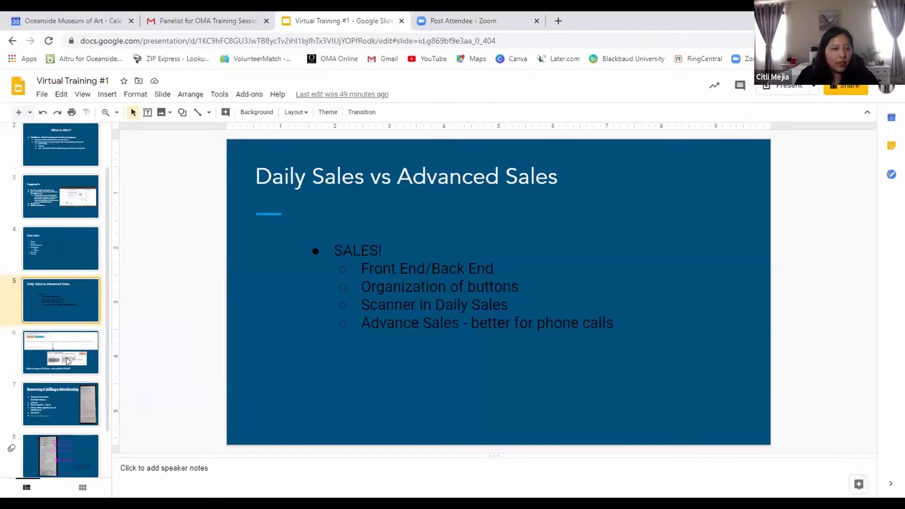
- Present slide 6 on e-tickets full screen from the View menu
left_click(56, 362)
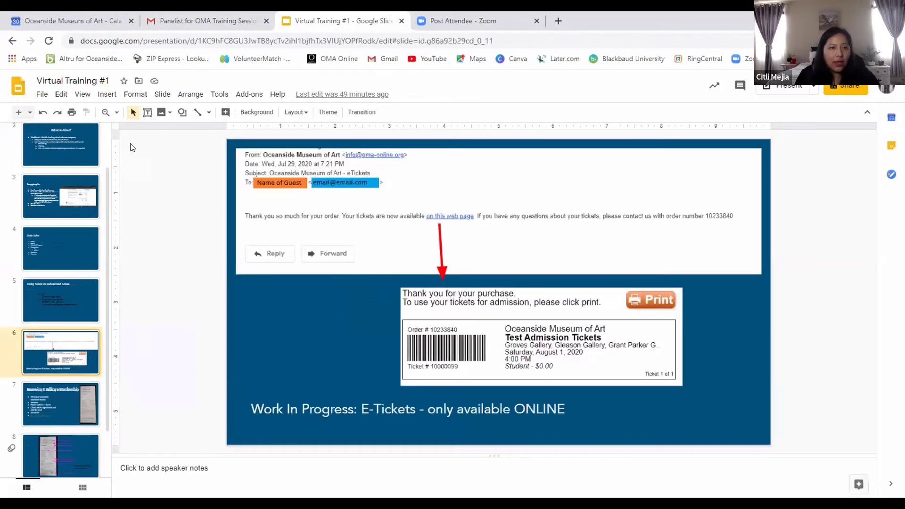
left_click(82, 94)
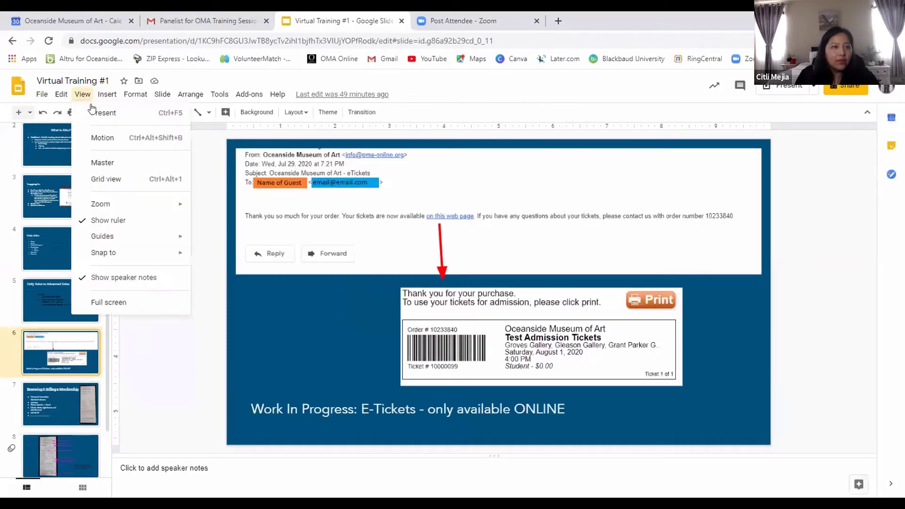
left_click(96, 113)
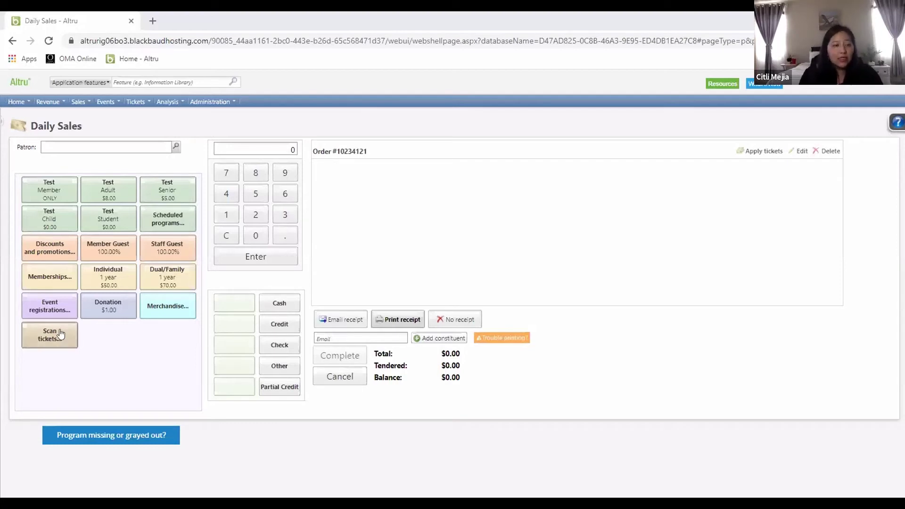
left_click(59, 329)
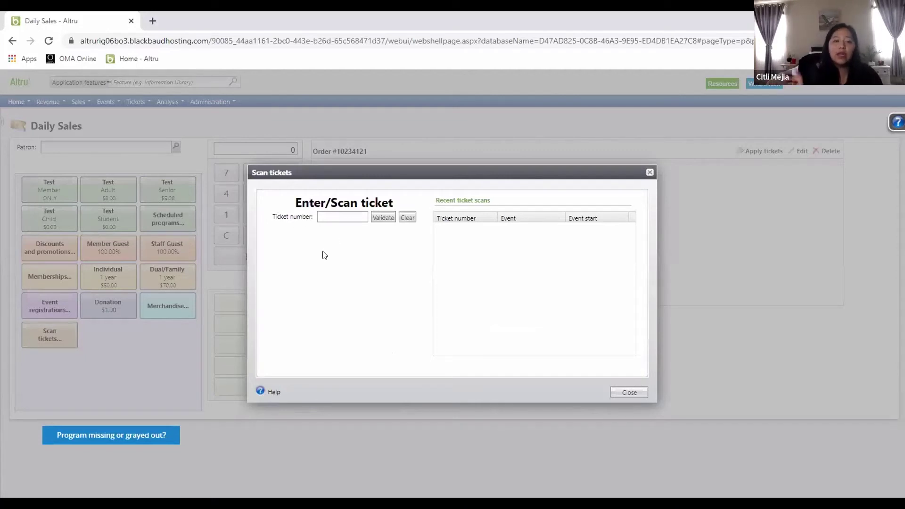
left_click(350, 214)
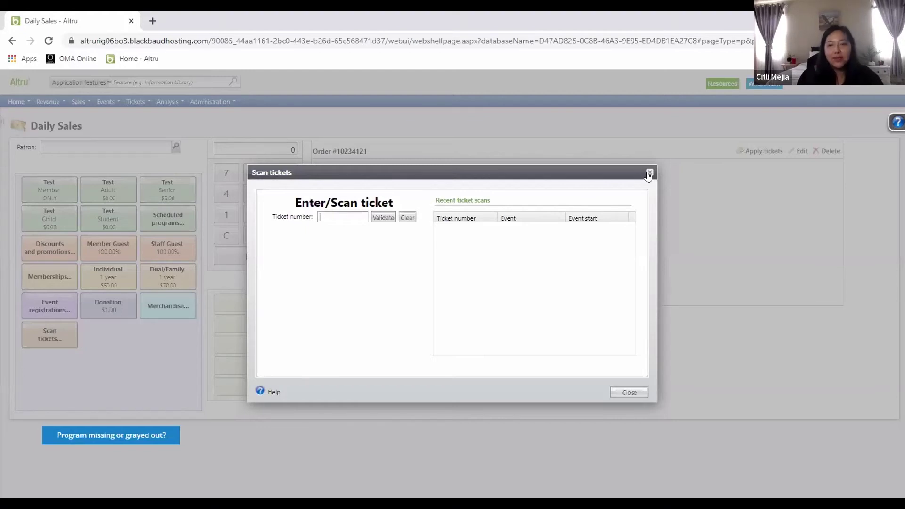
left_click(649, 173)
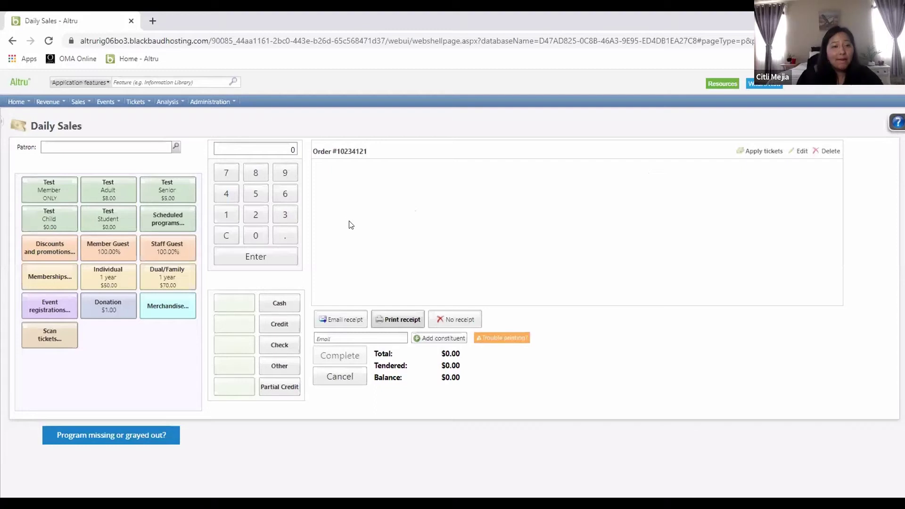
- Go from the Sales menu's Advance sales page to the main Sales overview page
left_click(89, 107)
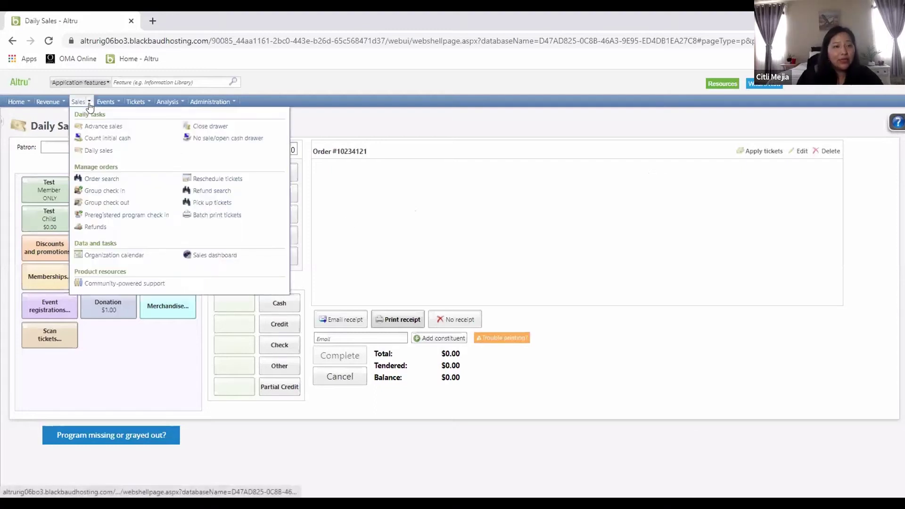
left_click(96, 127)
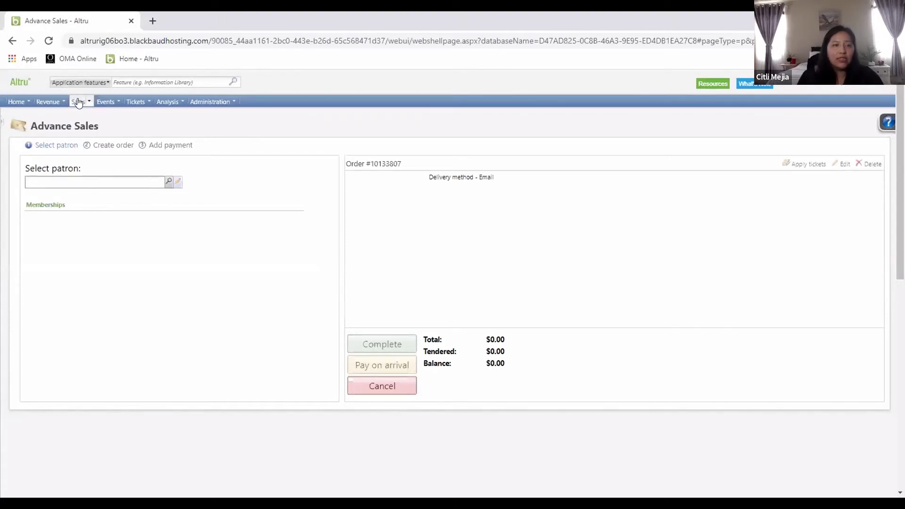
left_click(78, 102)
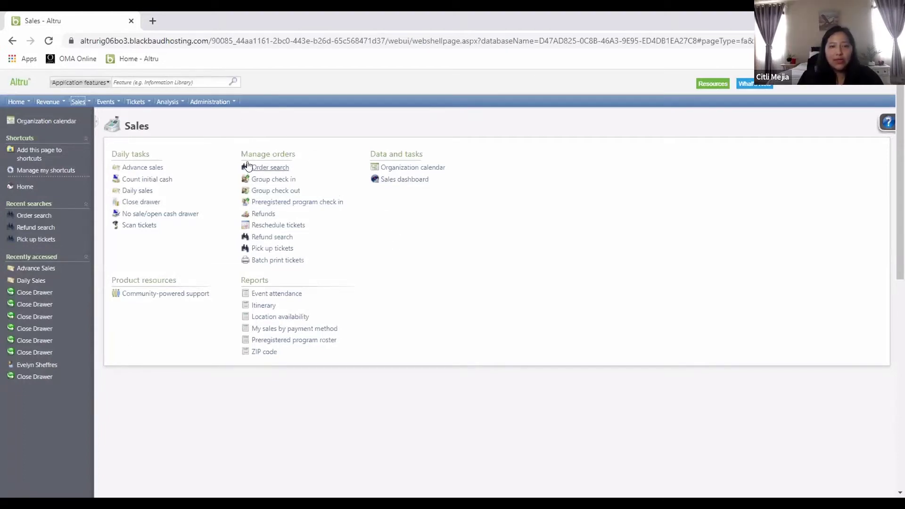
- From the Sales page menus, open Advance sales under Daily tasks to start a new order
mouse_move(269, 169)
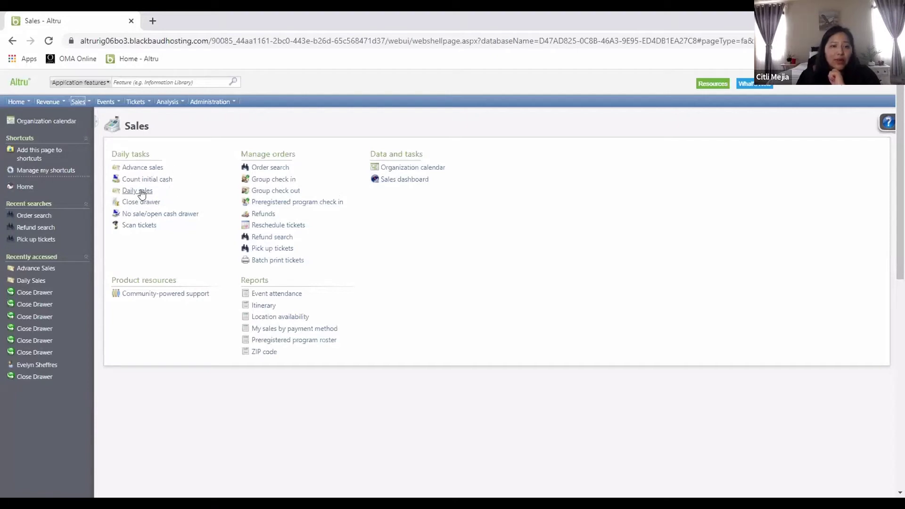
mouse_move(144, 193)
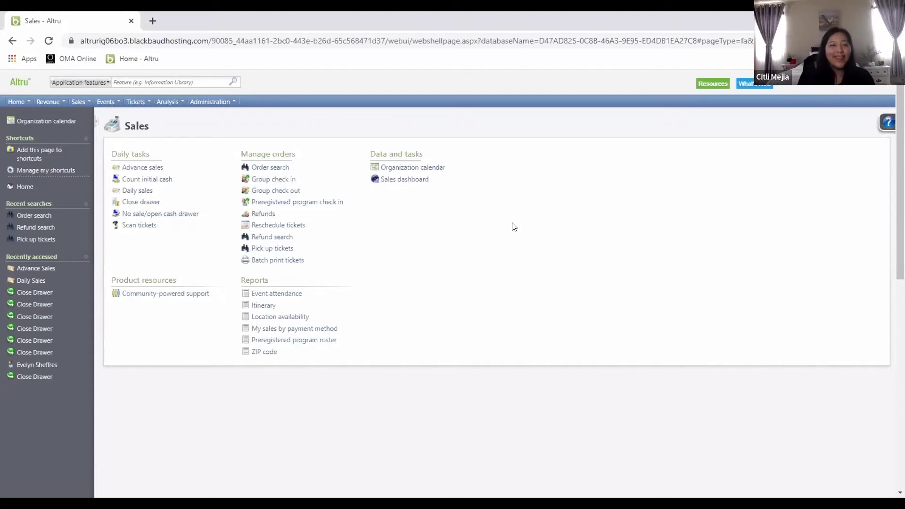
left_click(150, 168)
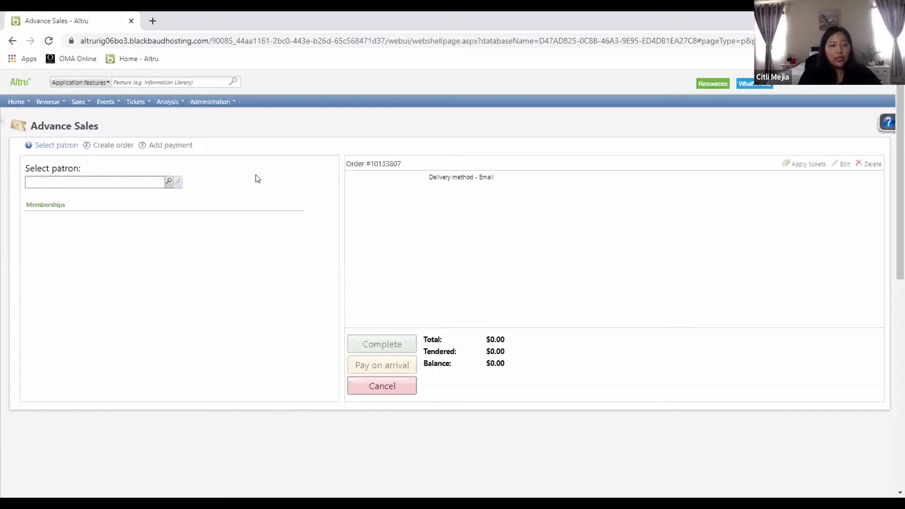
type("Mejia")
key("BackSpace")
key("BackSpace")
key("BackSpace")
key("BackSpace")
key("BackSpace")
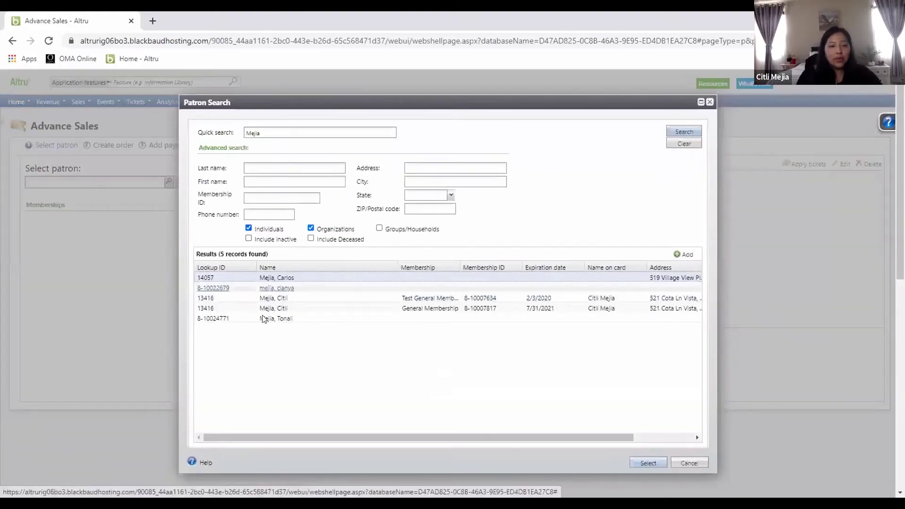
left_click(709, 102)
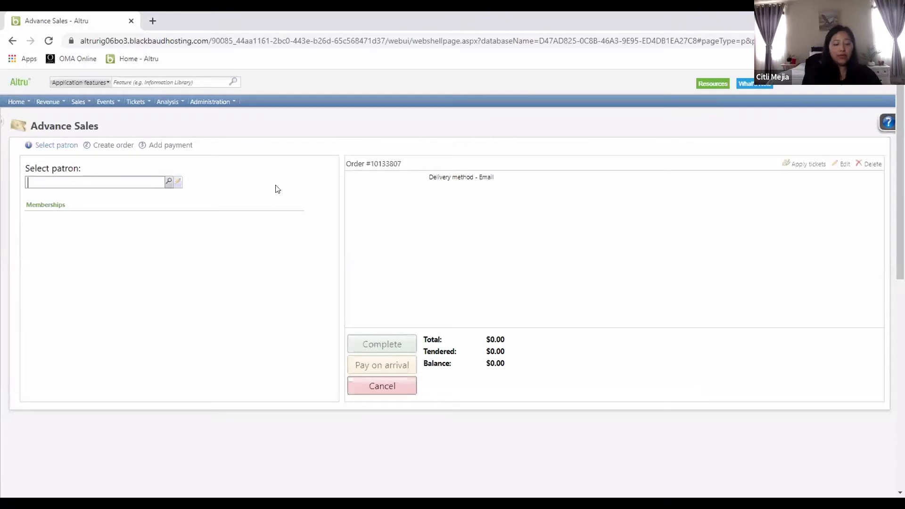
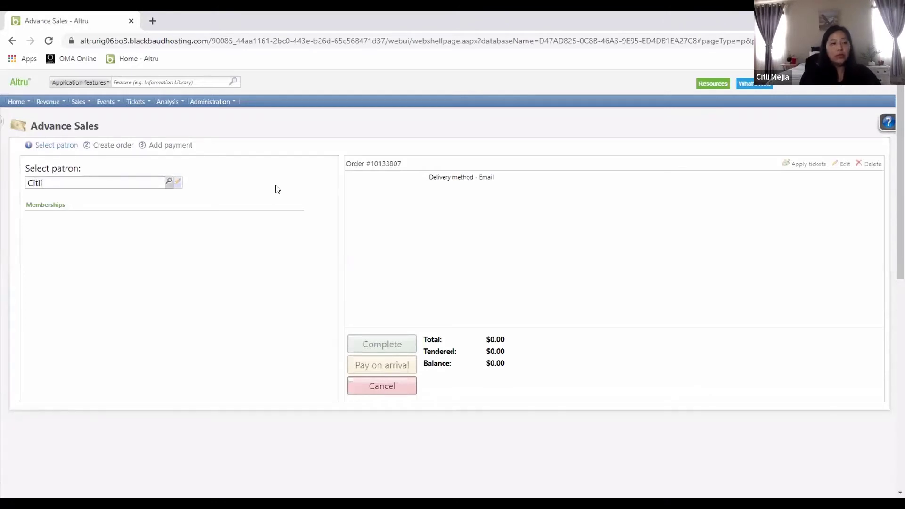
key("Return")
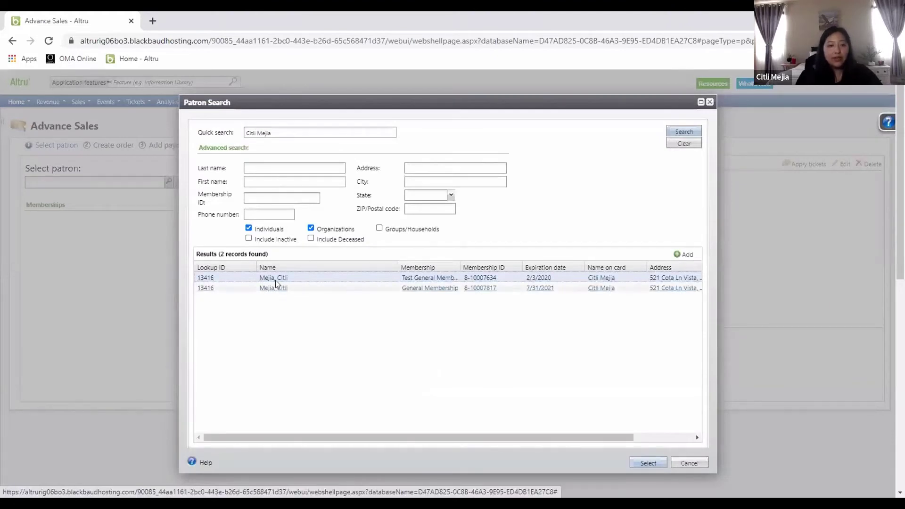
left_click(709, 102)
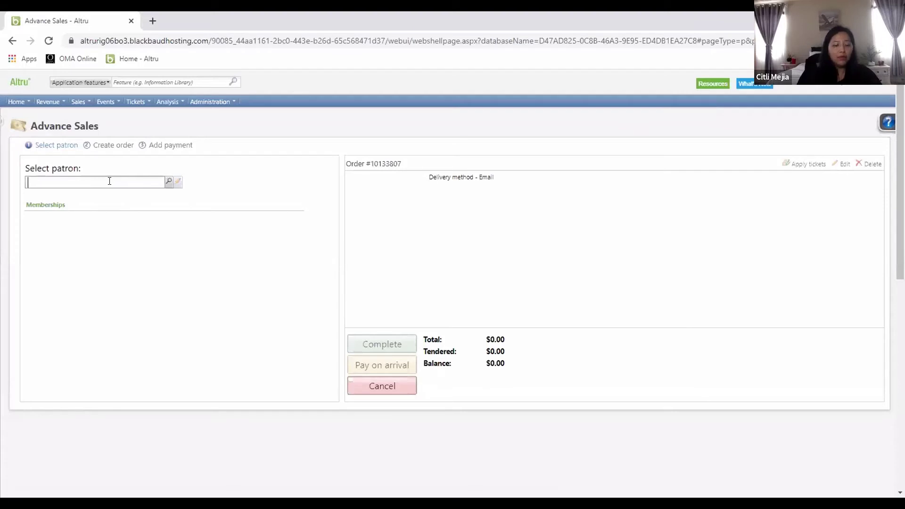
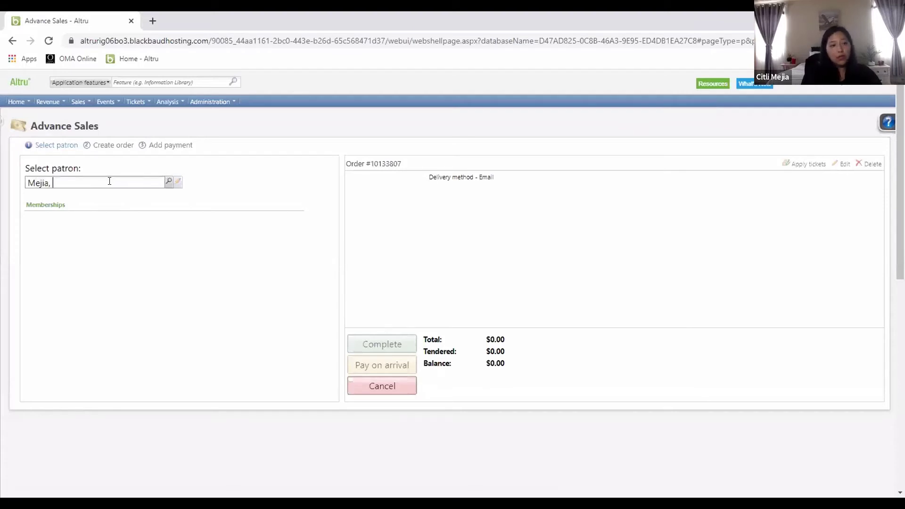
key("Return")
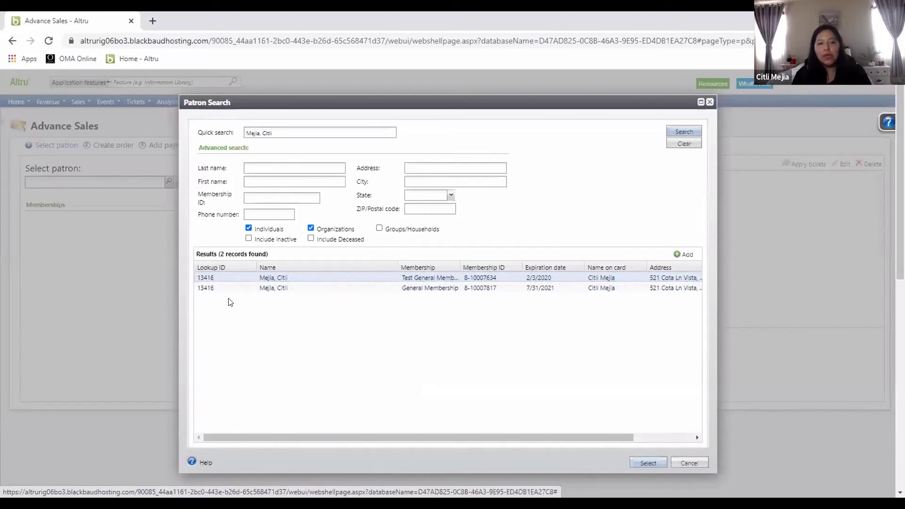
left_click(709, 102)
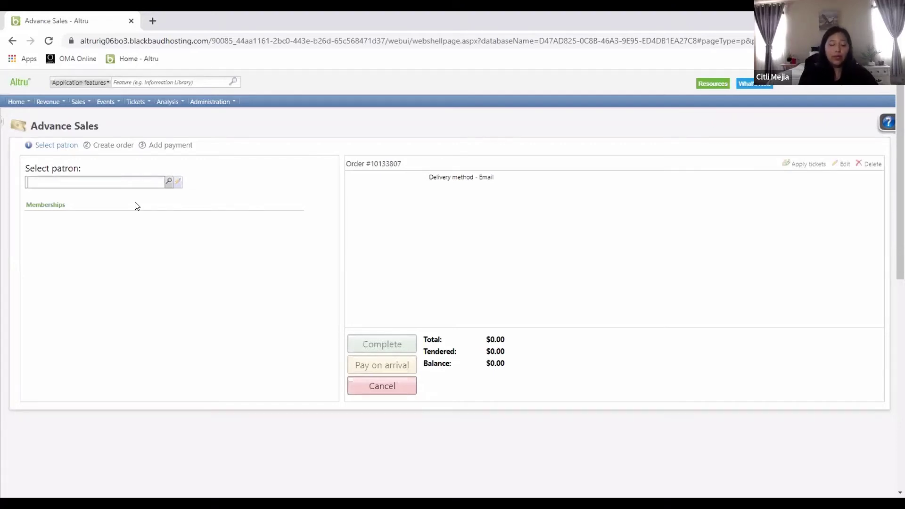
- Quick-search patrons by a partial last name, then by the misspelled 'last, first' name, returning no records
type("Mej")
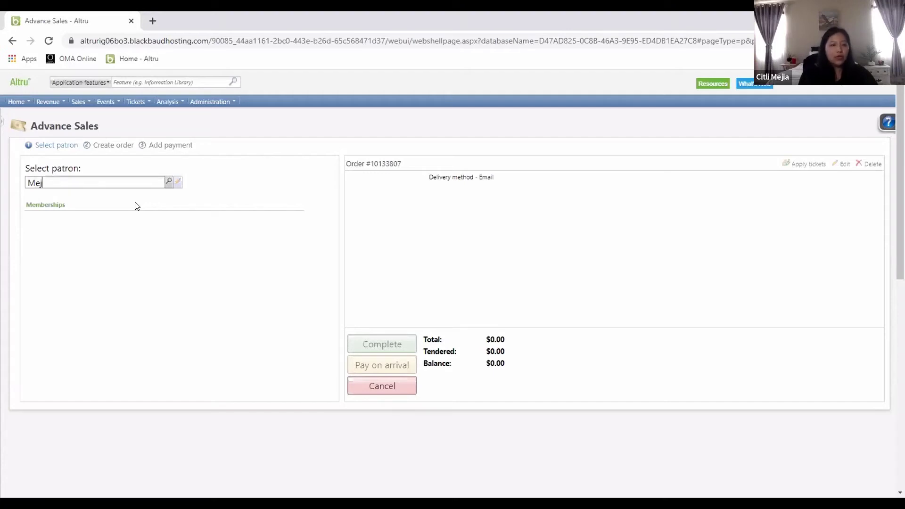
key("Return")
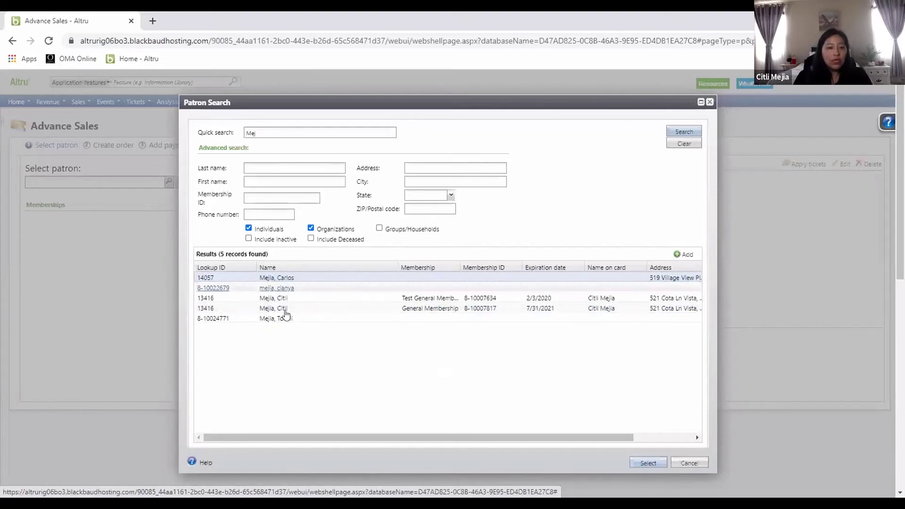
left_click(709, 102)
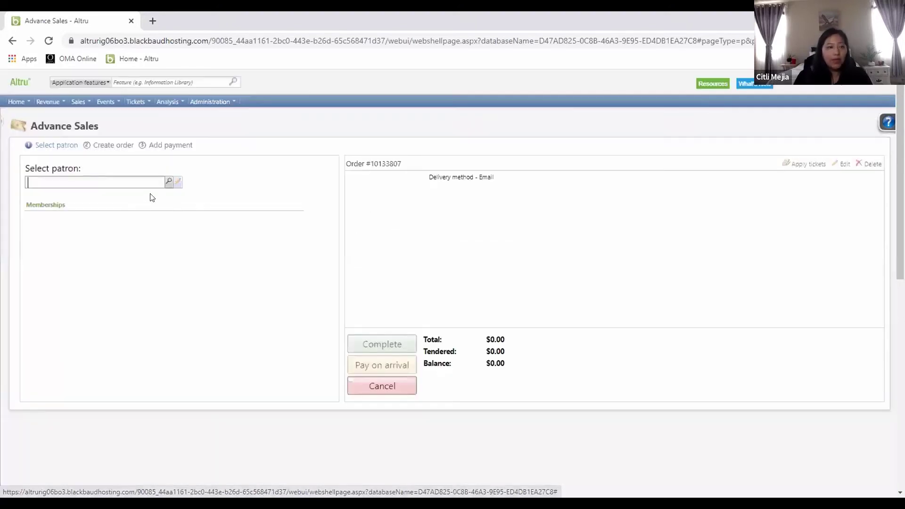
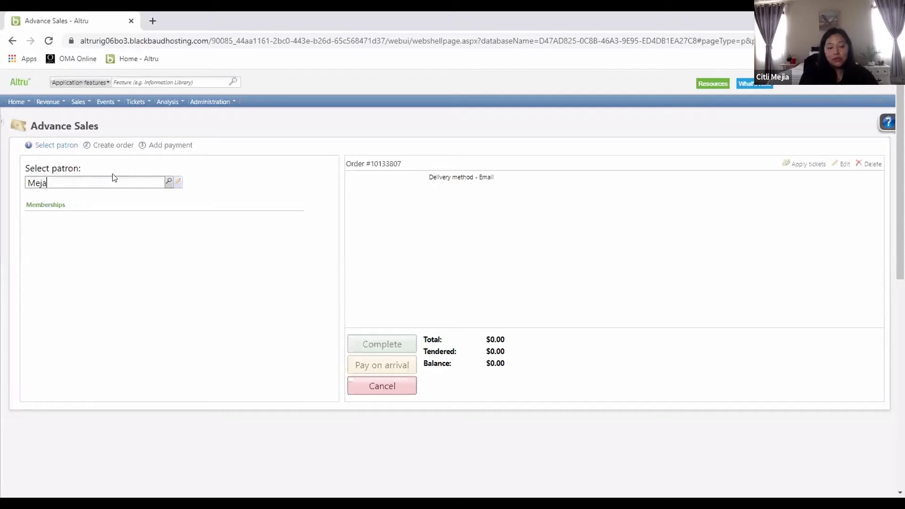
key("Return")
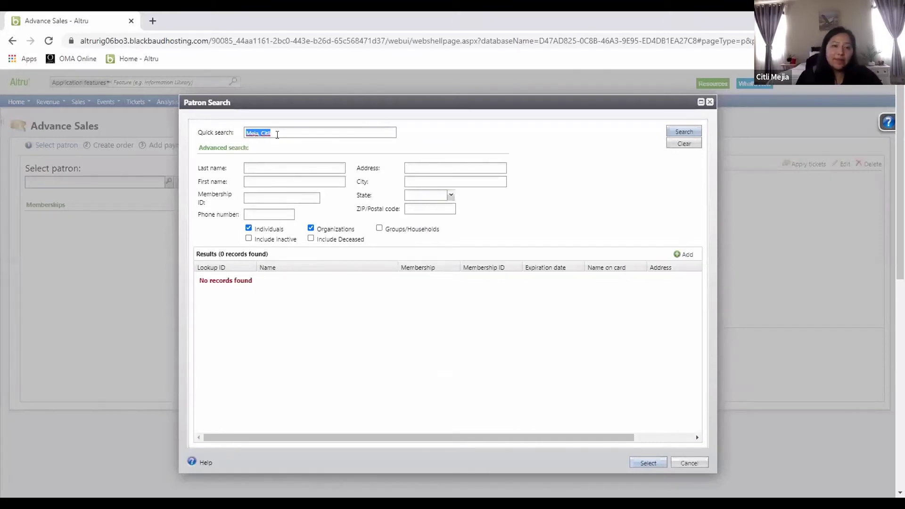
left_click(253, 133)
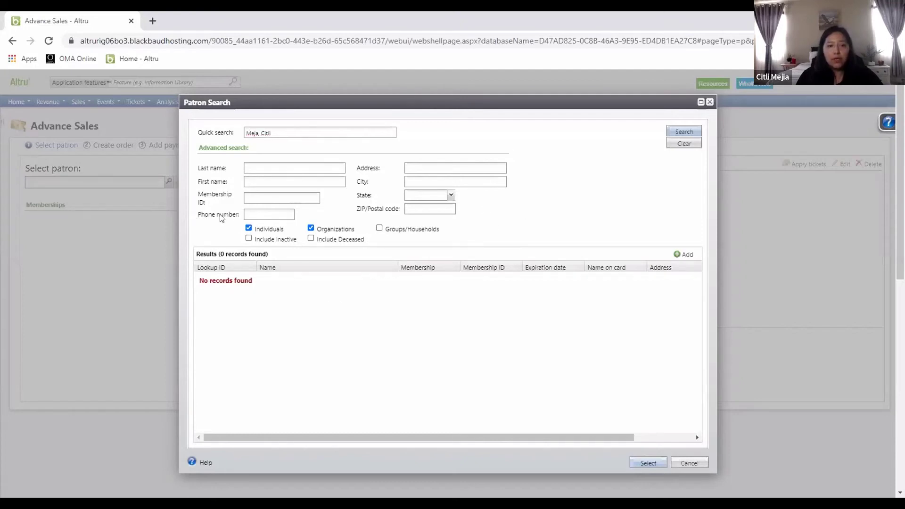
- Highlight the Phone number, Address and ZIP/Postal code search fields, then close Patron Search
left_click(243, 214)
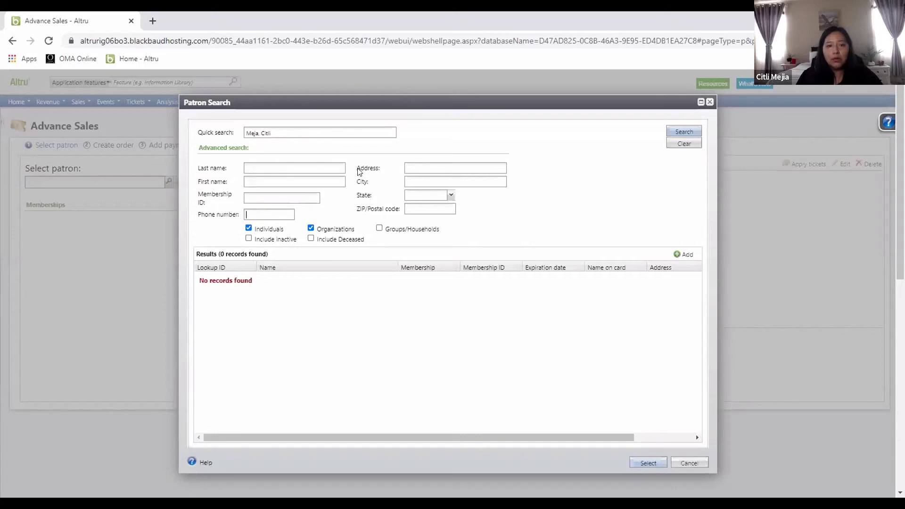
left_click_drag(359, 170, 377, 169)
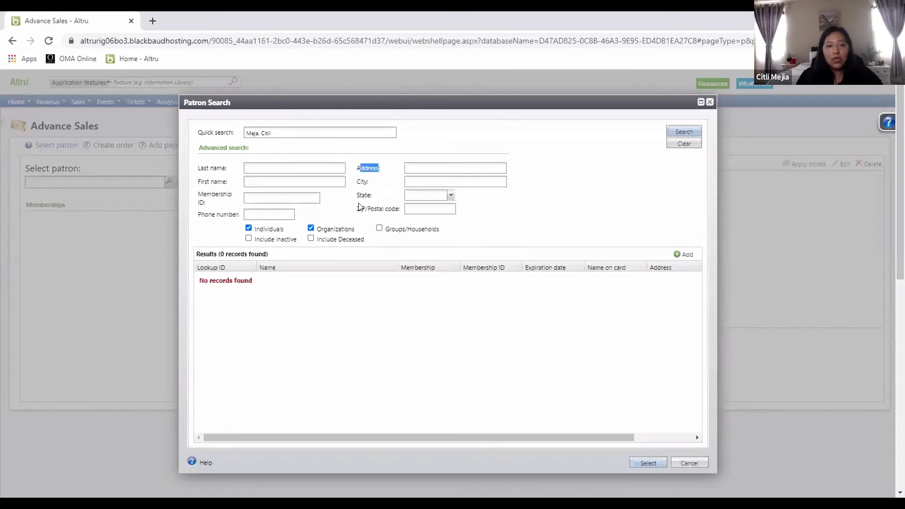
double_click(375, 209)
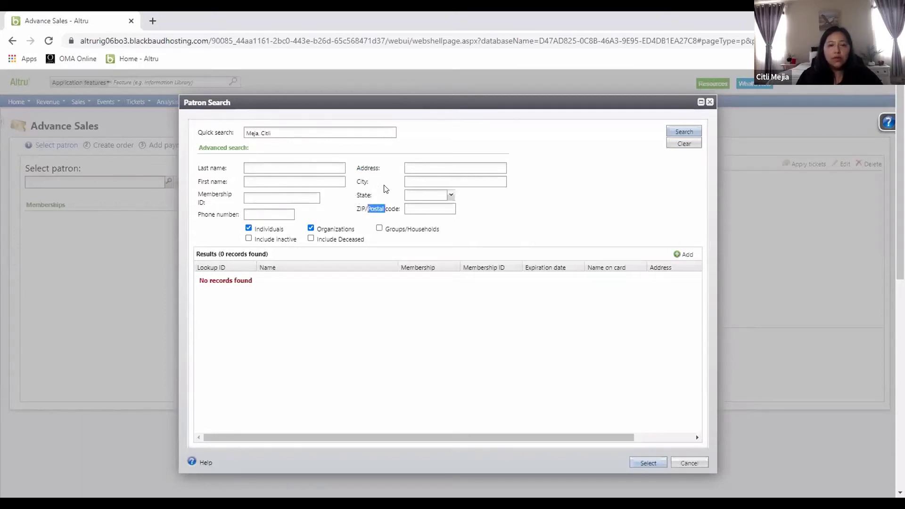
left_click(384, 187)
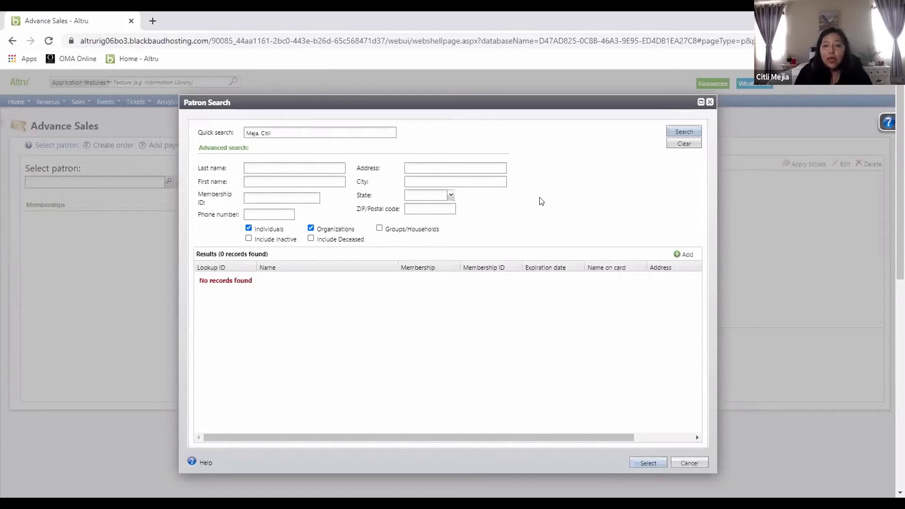
left_click(707, 102)
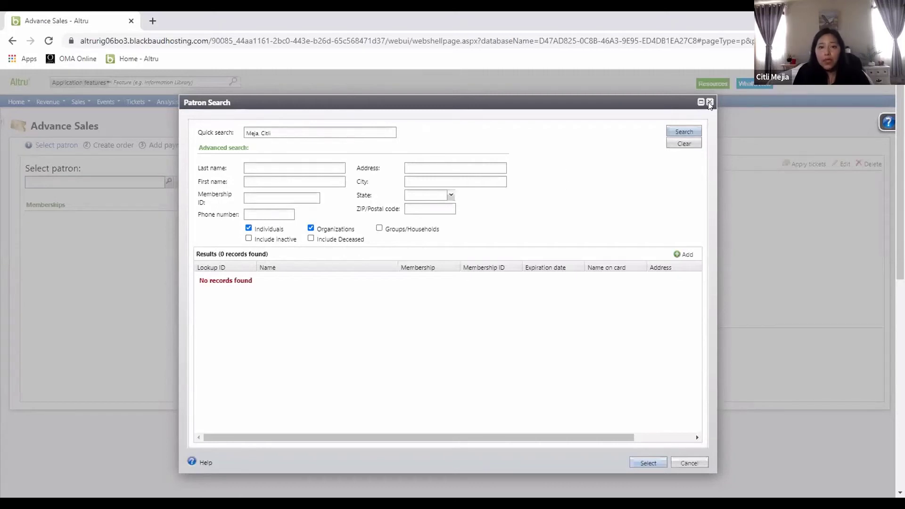
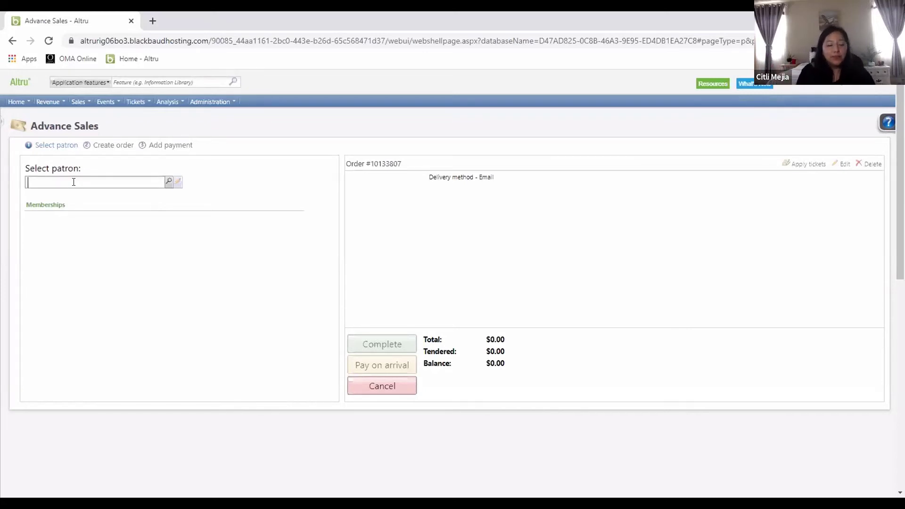
- Search for the patron by full name and attach their General Membership record to the order
key("Return")
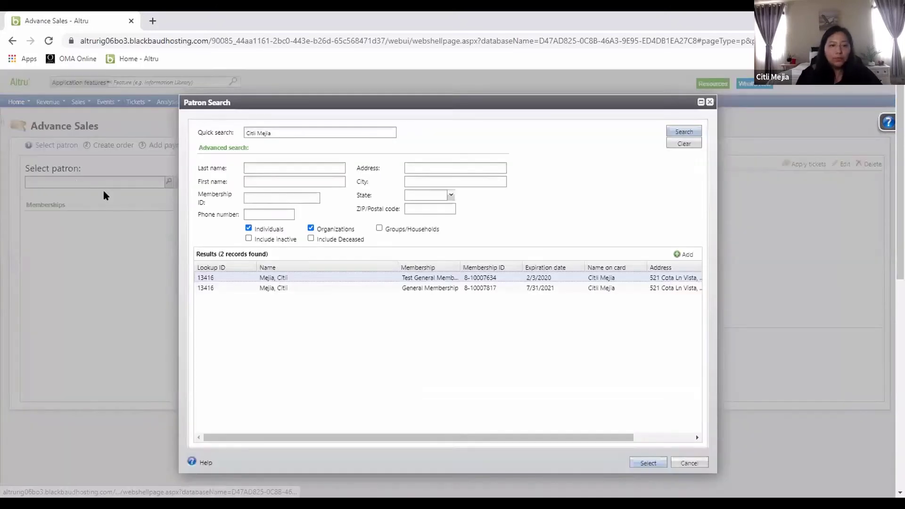
double_click(358, 287)
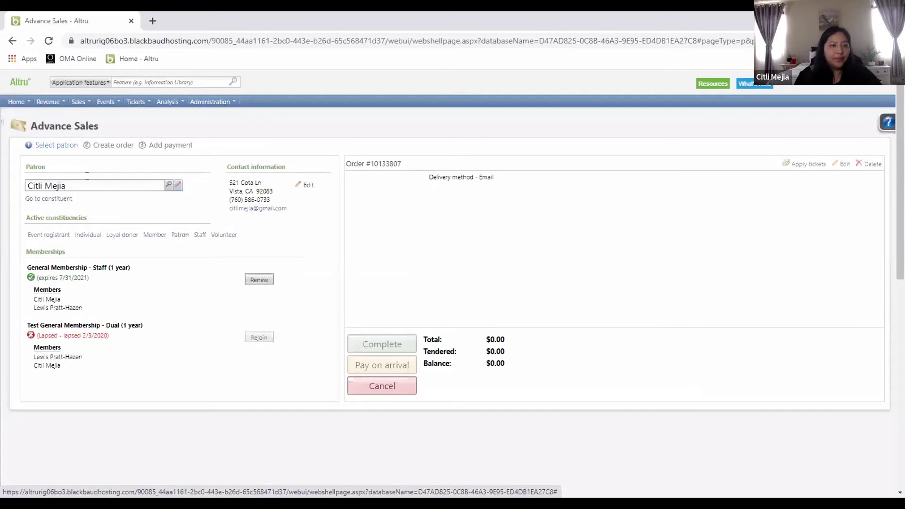
left_click(108, 146)
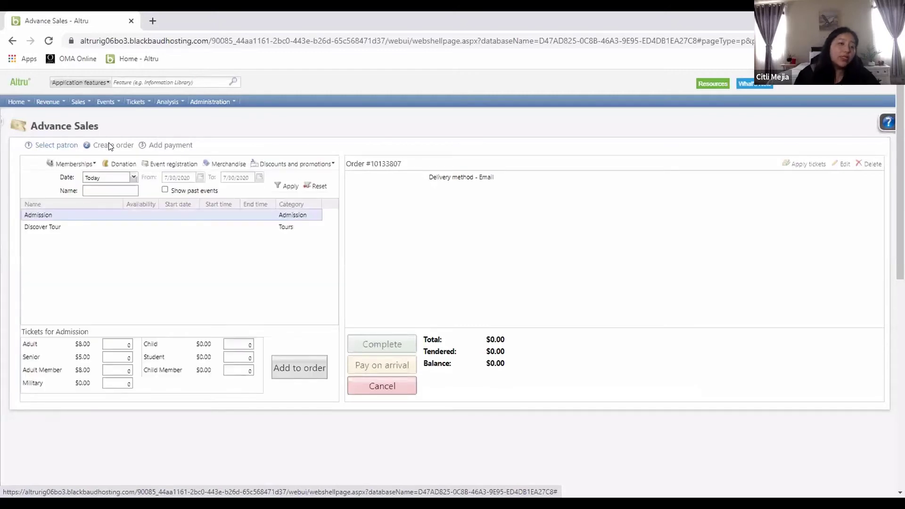
- Return to the Select patron step to review the patron's contact details and memberships
left_click(55, 146)
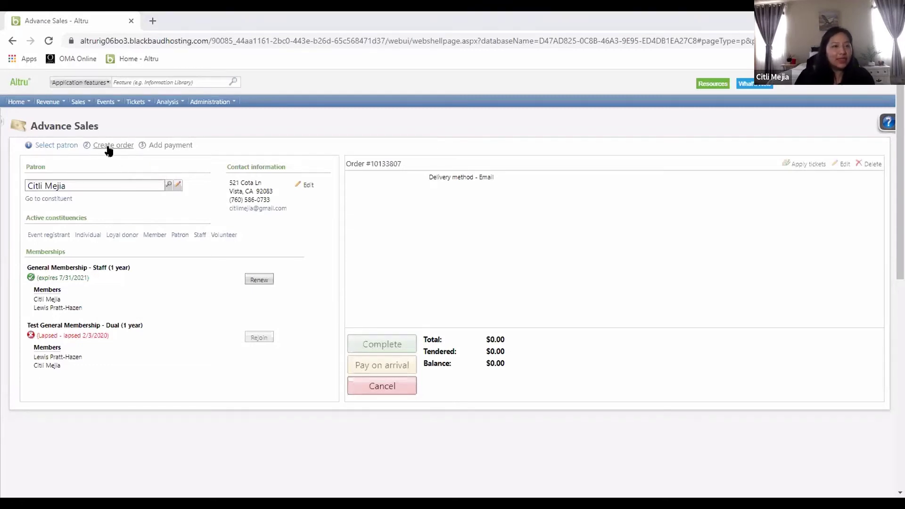
- Back on the order-creation step, filter events to the specific date 8/6/2020
left_click(108, 148)
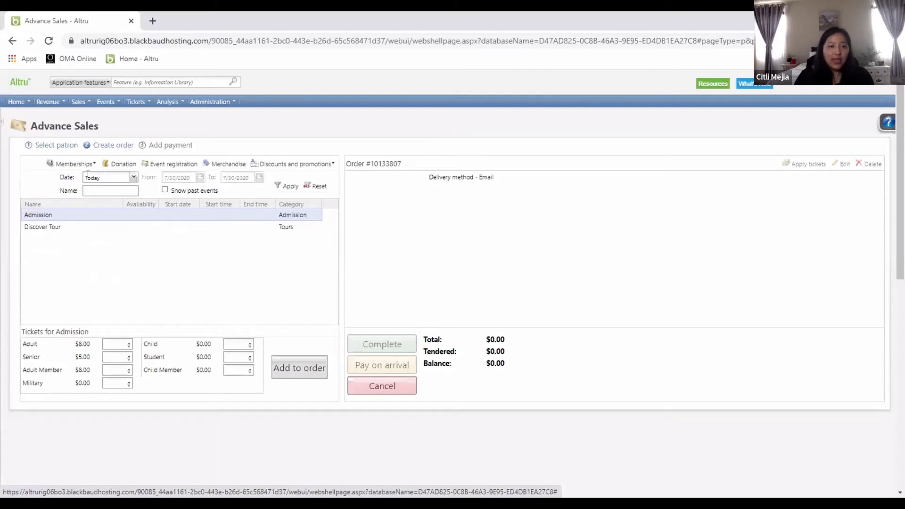
left_click_drag(69, 179, 80, 176)
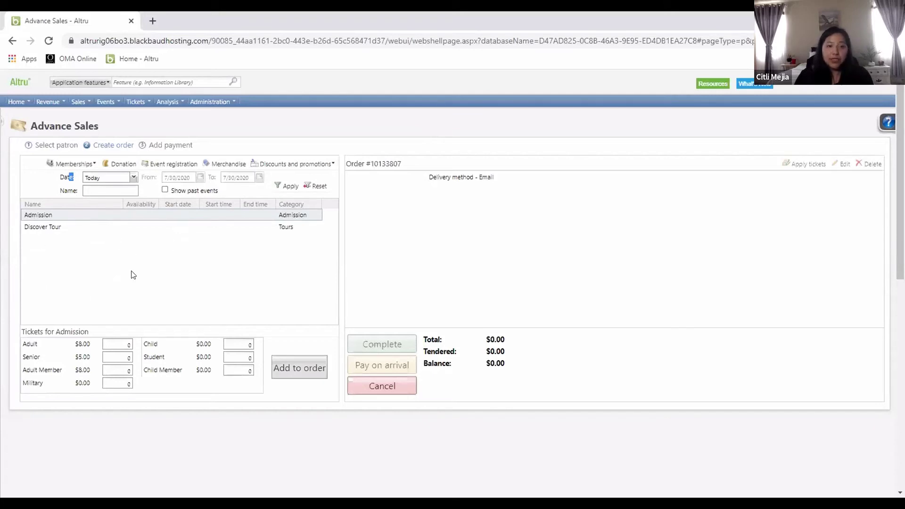
left_click(146, 191)
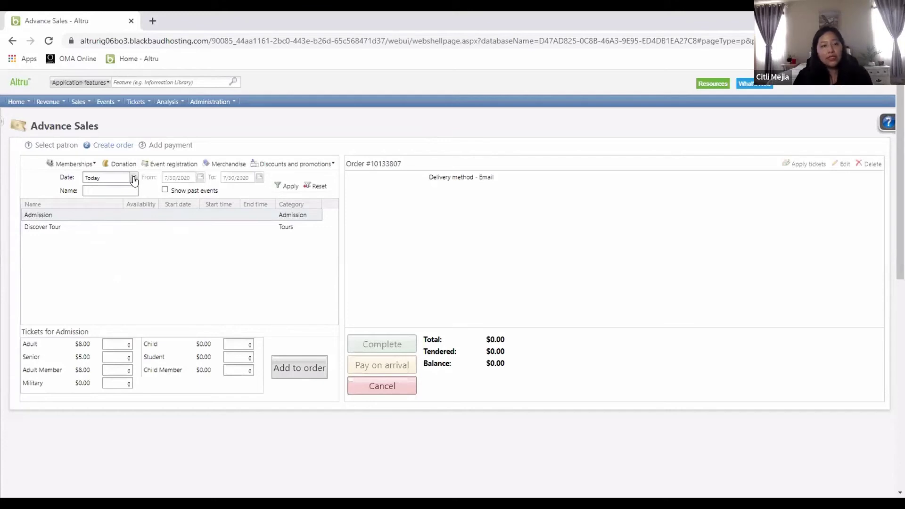
left_click(134, 178)
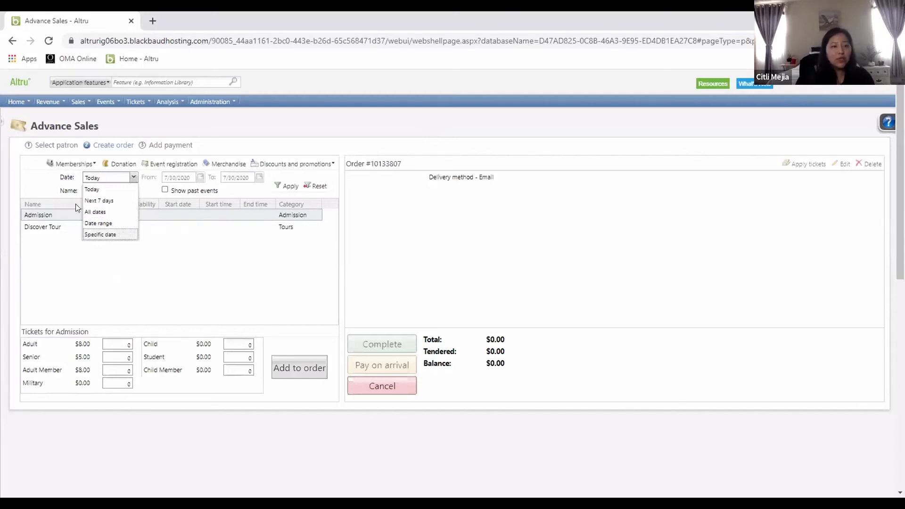
left_click(116, 236)
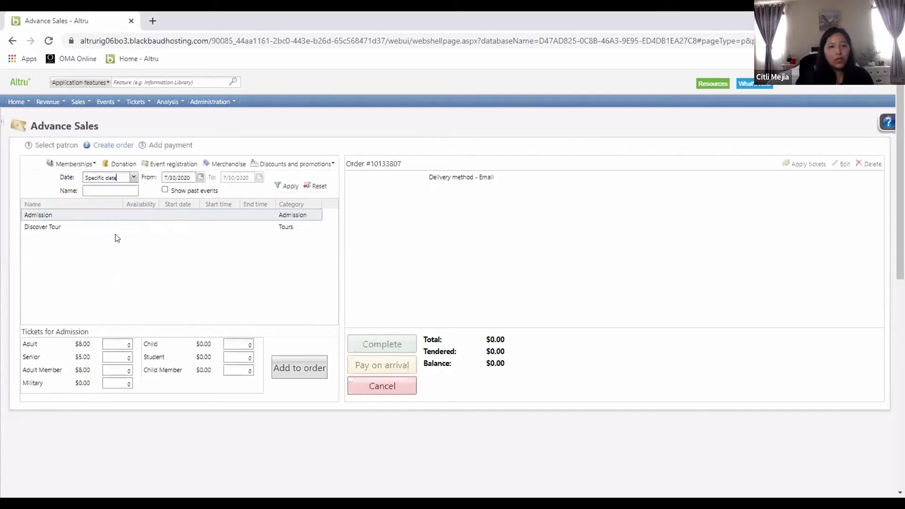
left_click(155, 180)
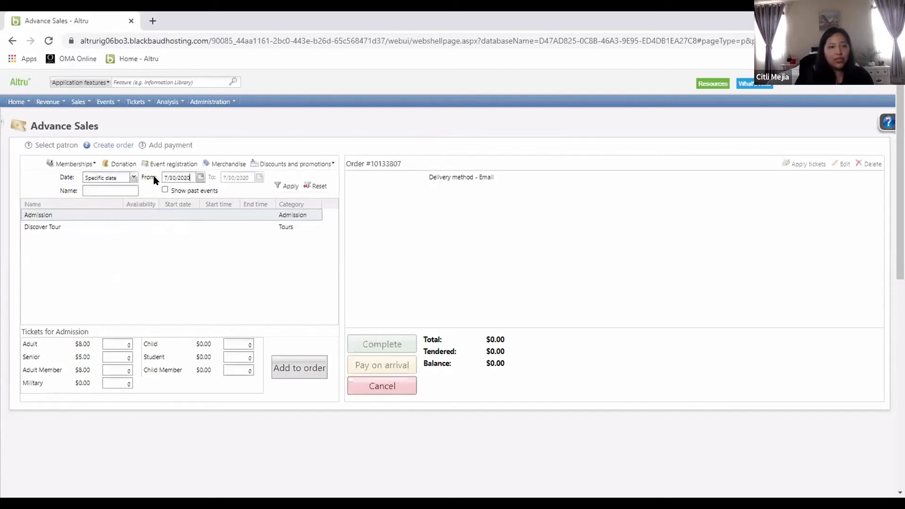
left_click(201, 178)
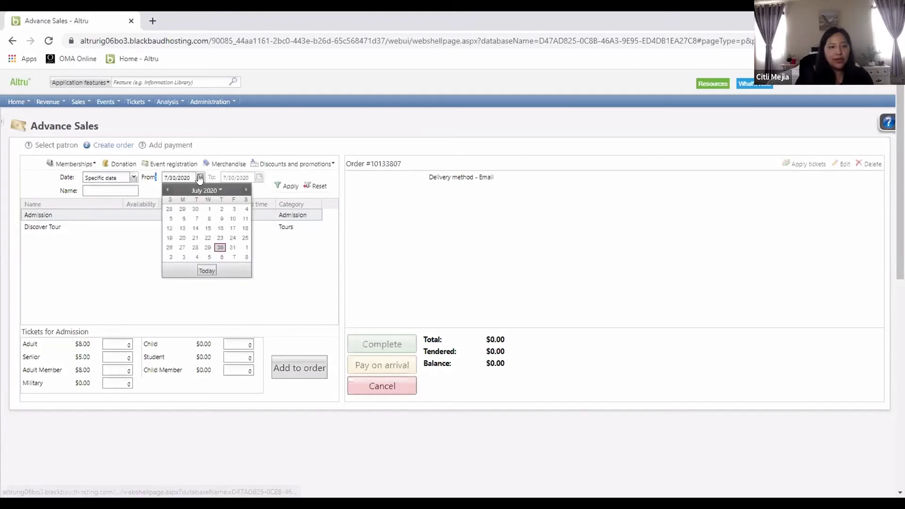
left_click(221, 258)
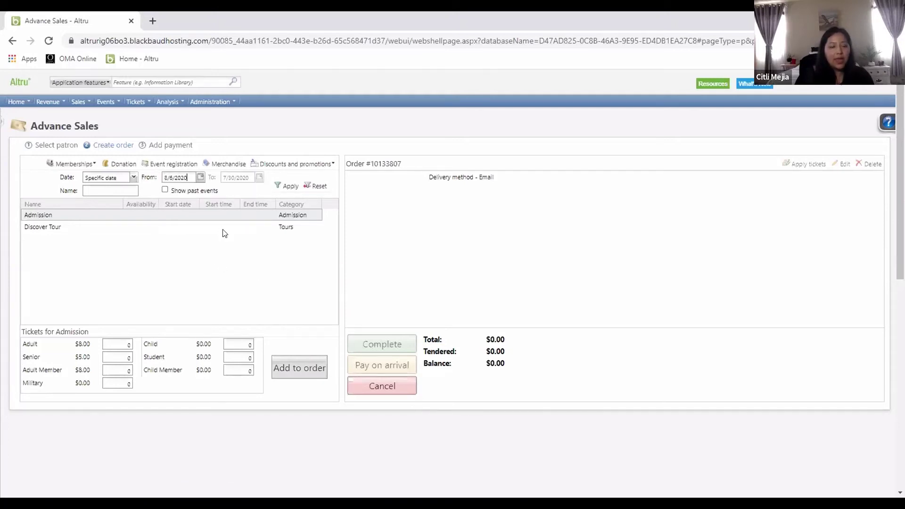
left_click(282, 188)
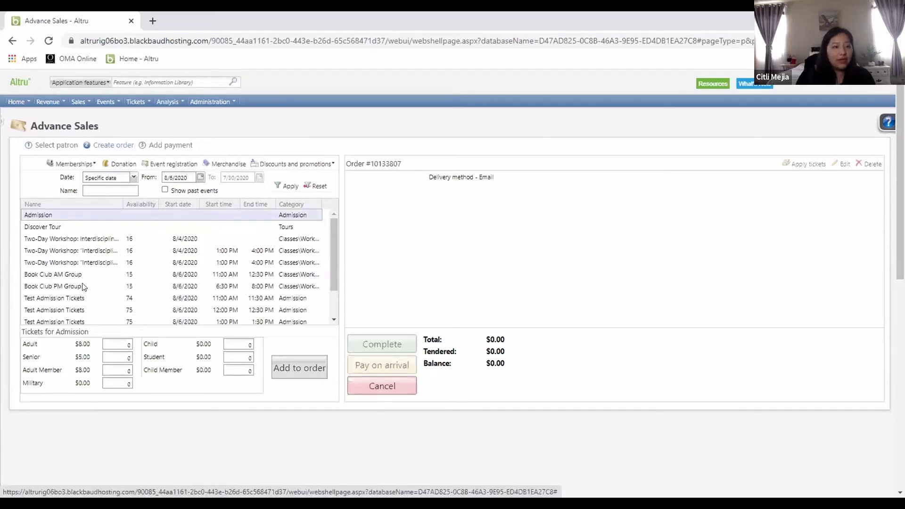
- Choose the 4:00 PM Test Admission Tickets session, loading Adult $8.00 and Senior $5.00 ticket types
left_click_drag(335, 265, 335, 289)
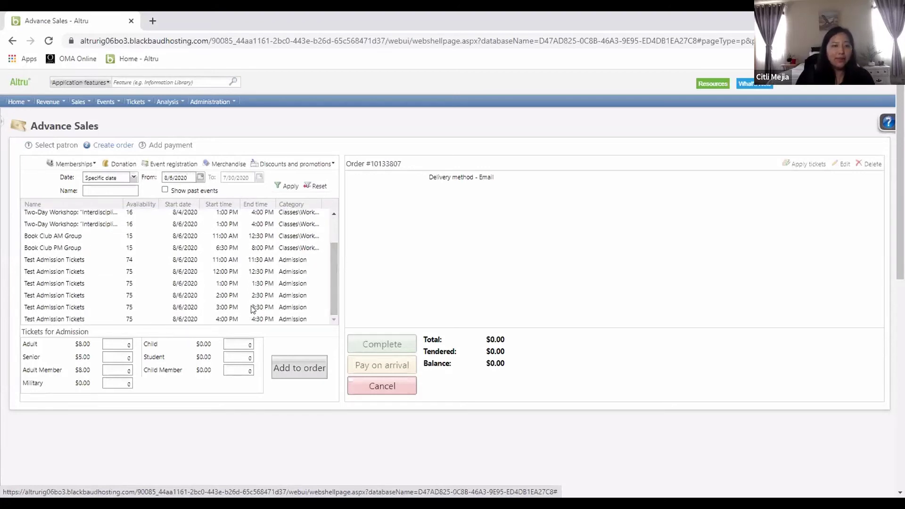
left_click(223, 262)
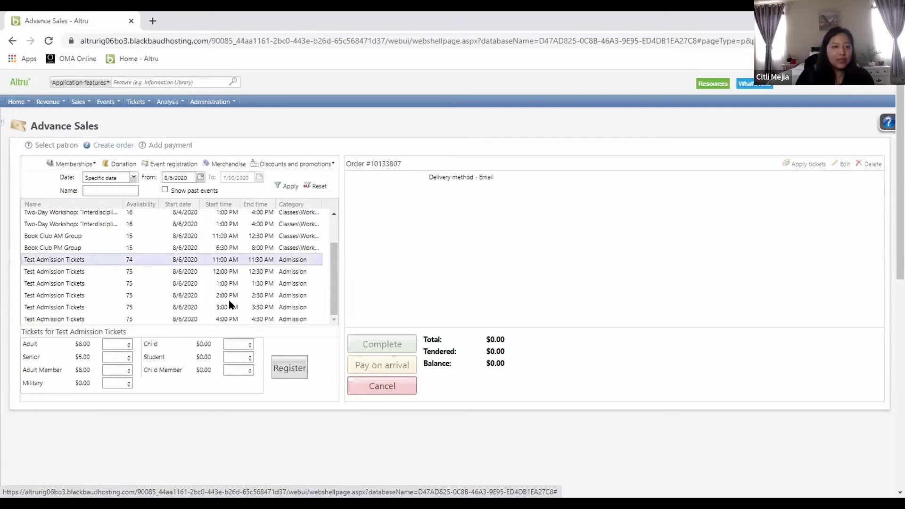
left_click_drag(329, 261, 331, 236)
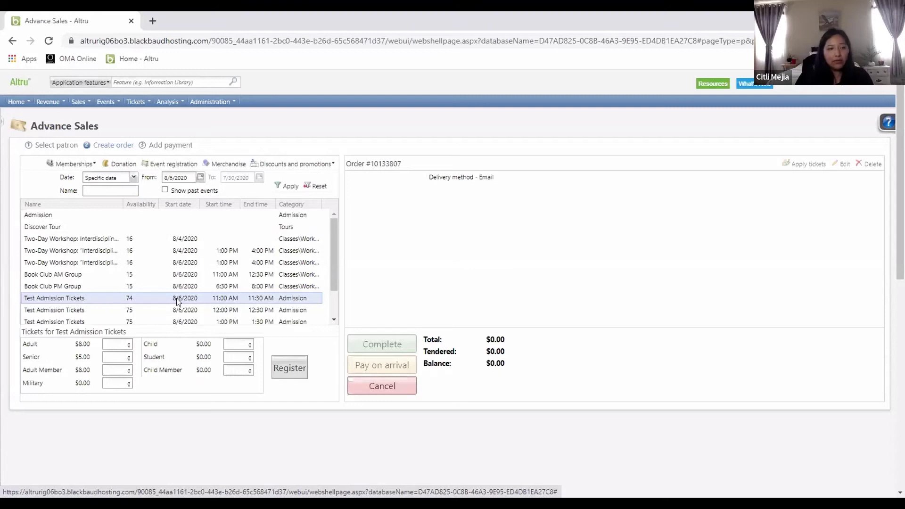
left_click_drag(330, 265, 334, 291)
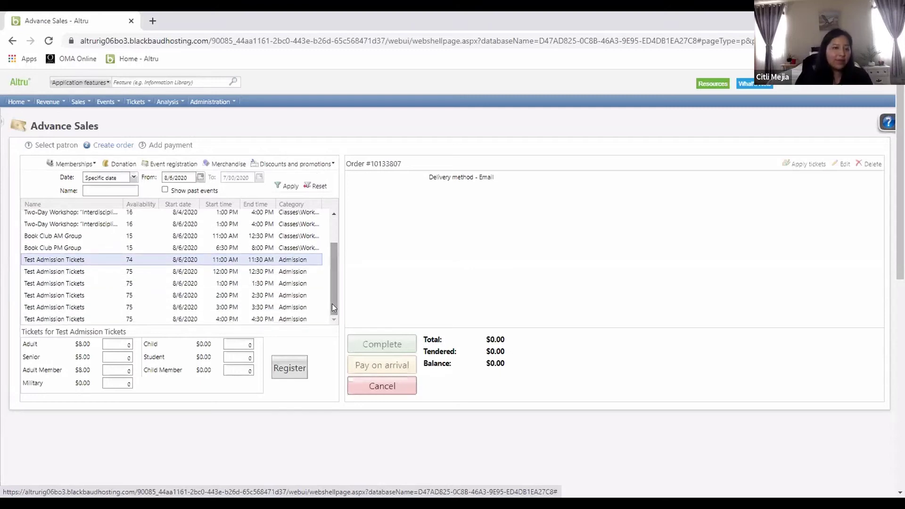
left_click(63, 319)
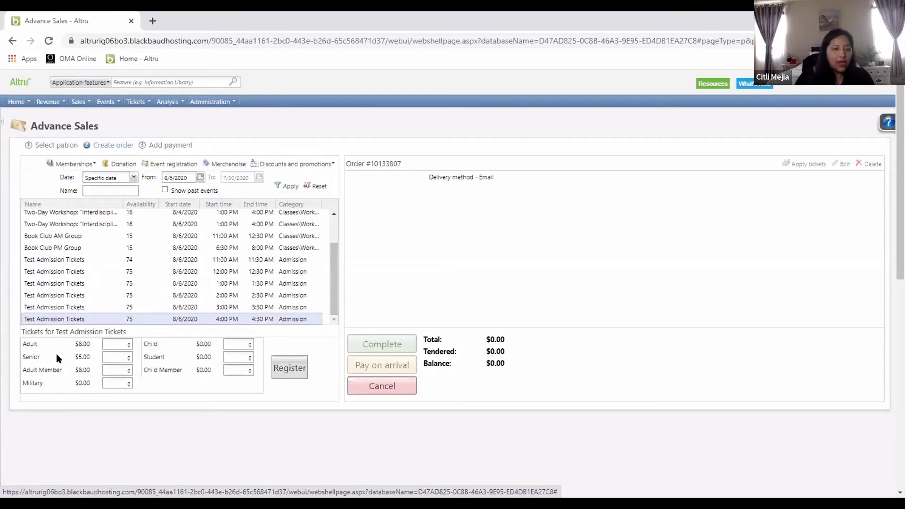
- Register one Adult Member ticket, filling in the registrant's phone number and e-mail, and save
left_click(119, 370)
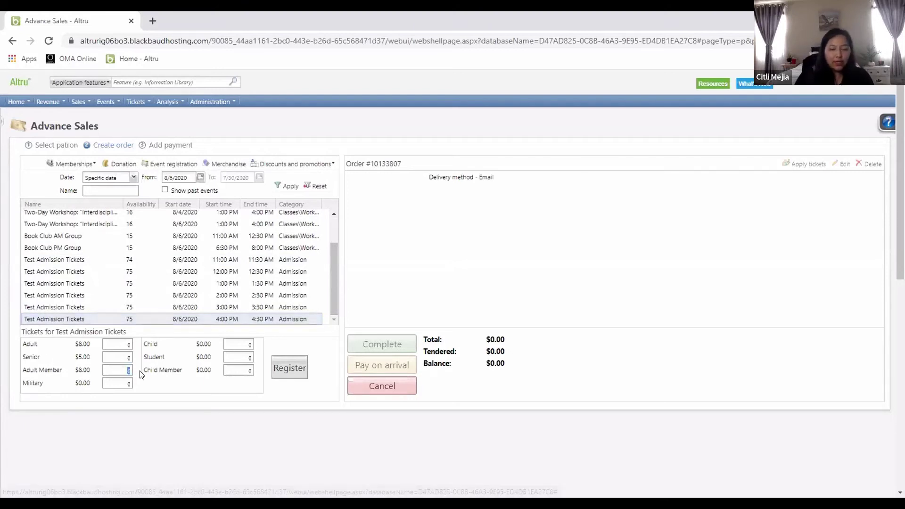
type("1")
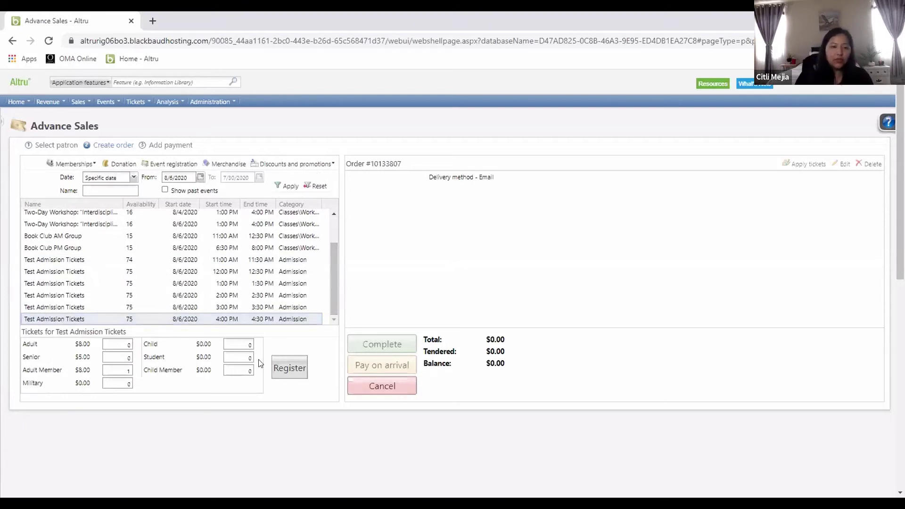
left_click(285, 370)
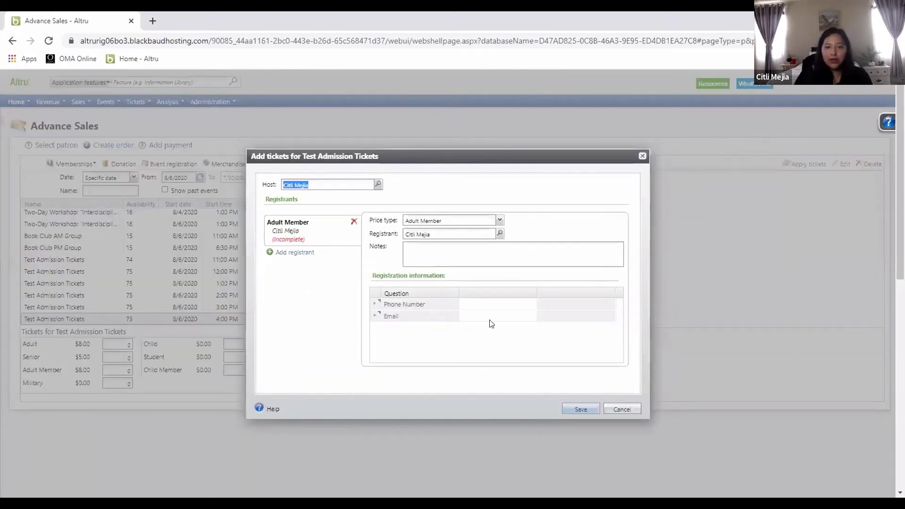
left_click(512, 301)
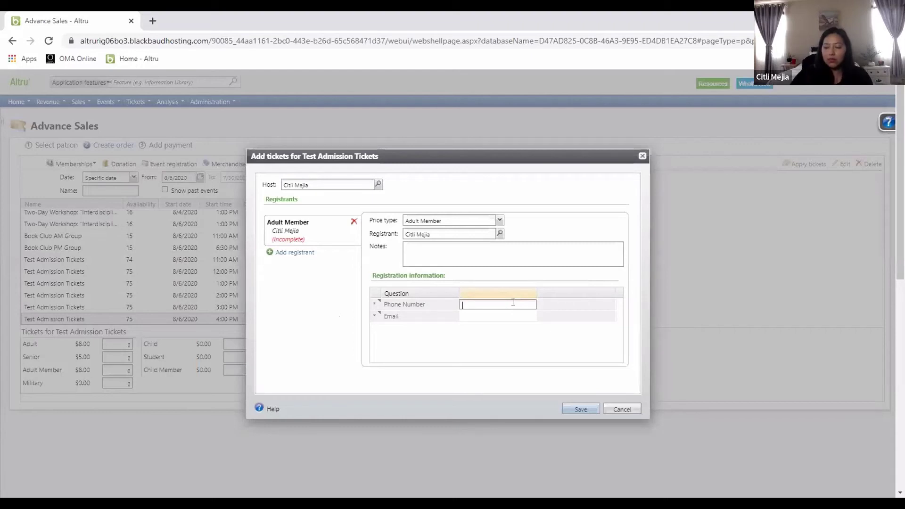
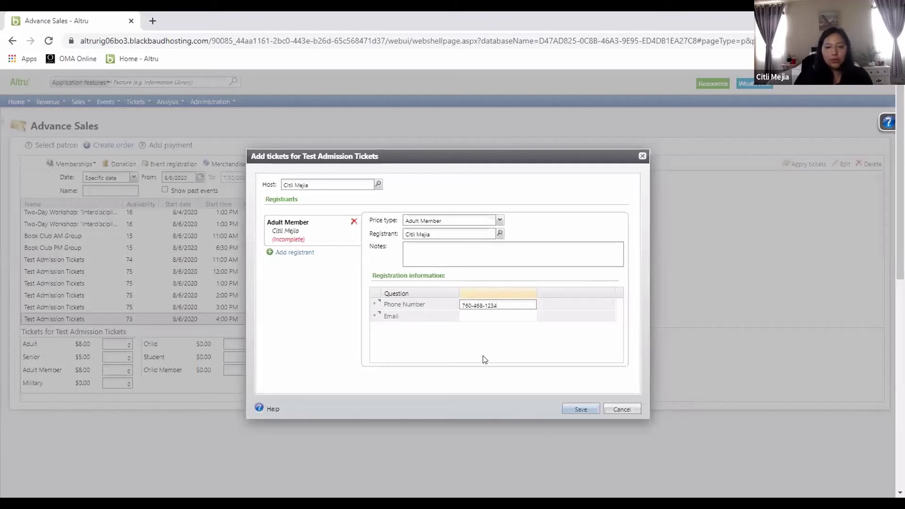
left_click(485, 314)
type("em")
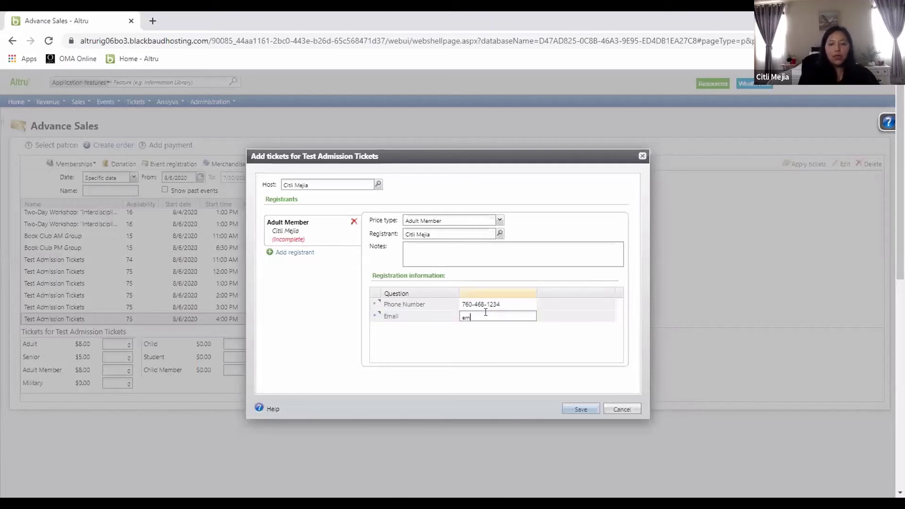
type("ail@")
type("ea")
type("ail.com")
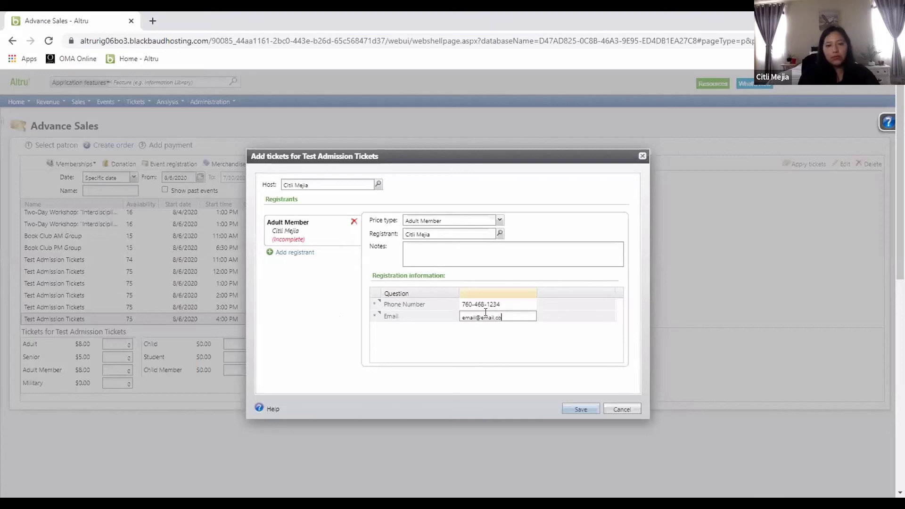
left_click(583, 410)
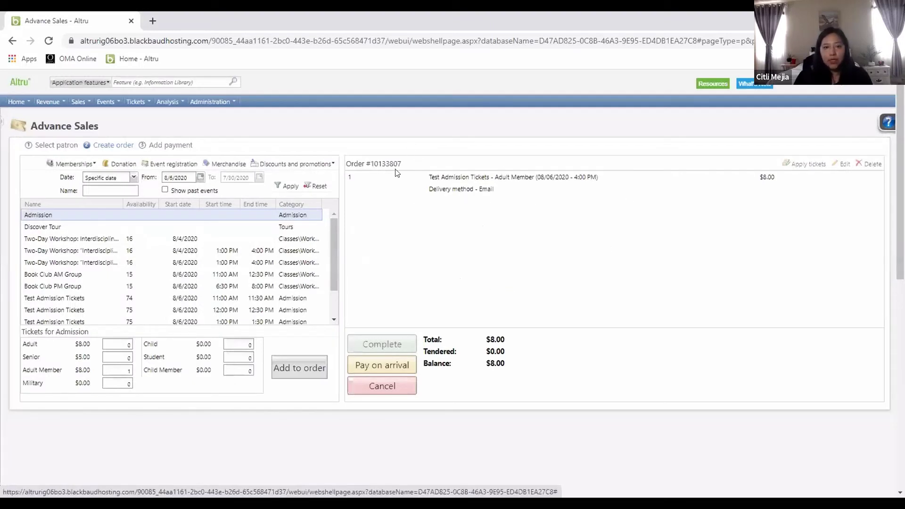
- Select the Adult Member ticket line and the delivery method line in the order summary
left_click_drag(401, 163, 351, 159)
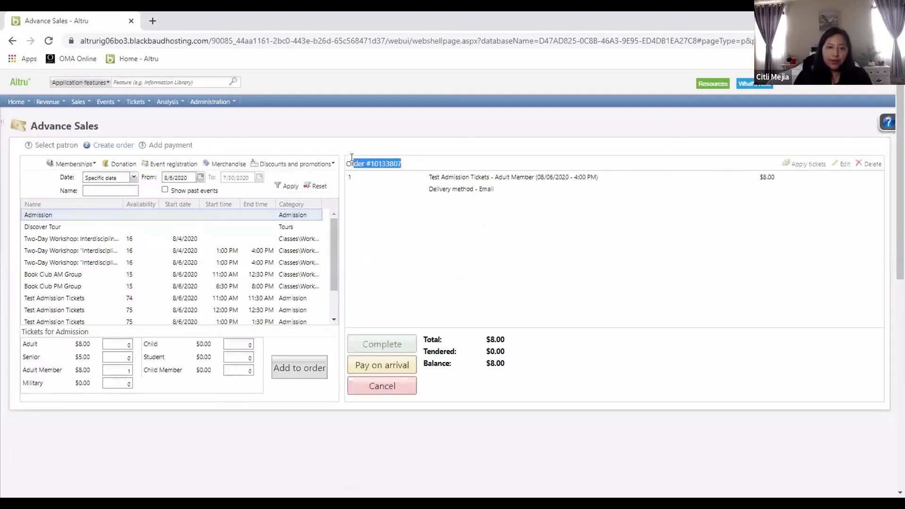
left_click(502, 178)
left_click(473, 191)
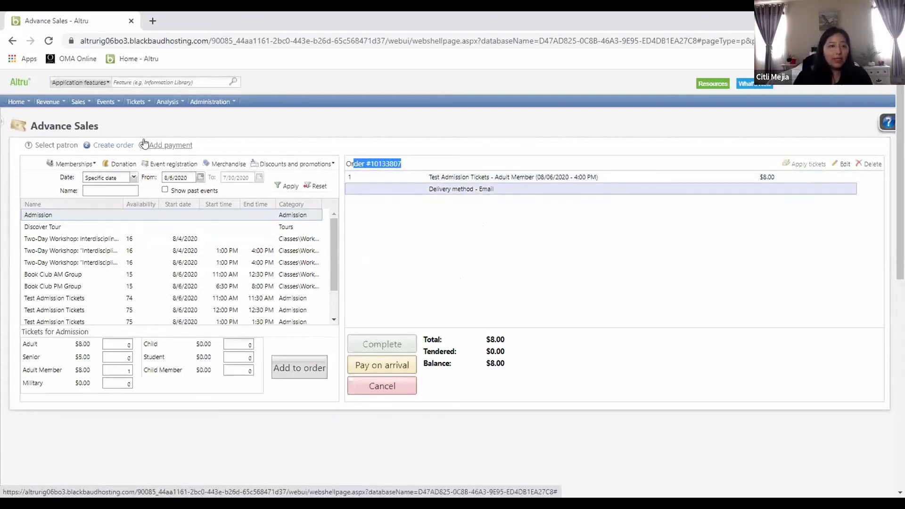
- Open the Delivery/Payments panel, then select the ticket line and open it for editing
left_click(179, 146)
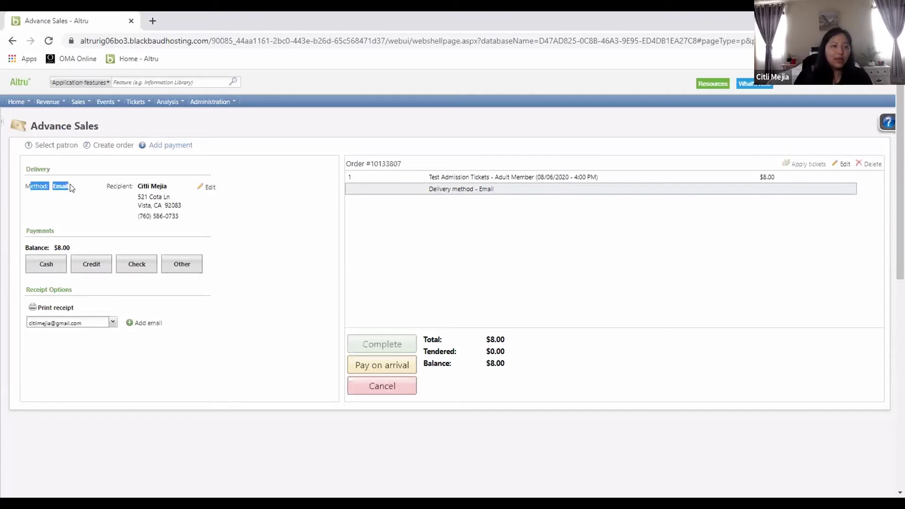
left_click(87, 210)
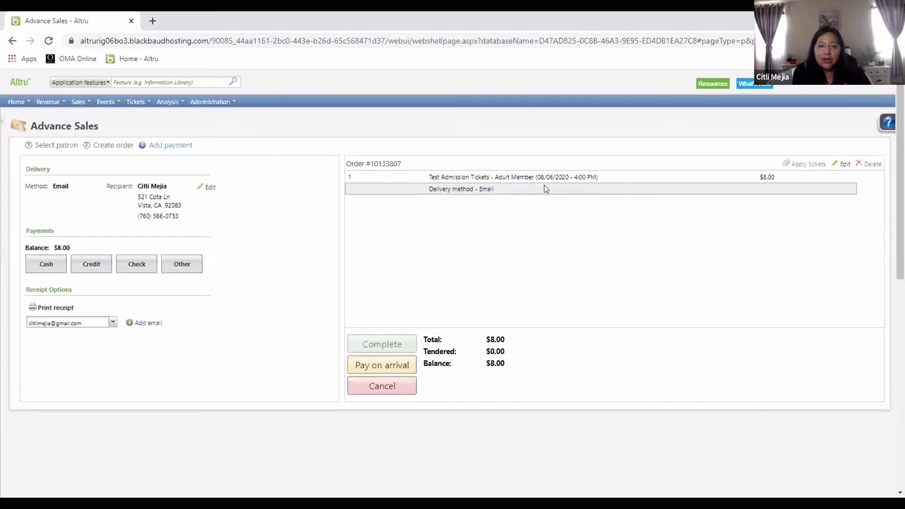
left_click(539, 178)
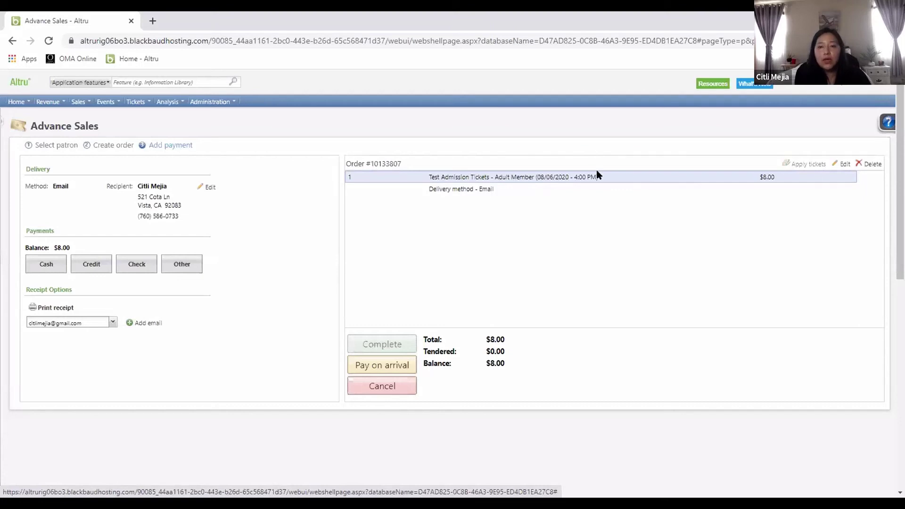
left_click(839, 164)
- In Edit tickets, select the Adult Member registrant's full name field
left_click(302, 224)
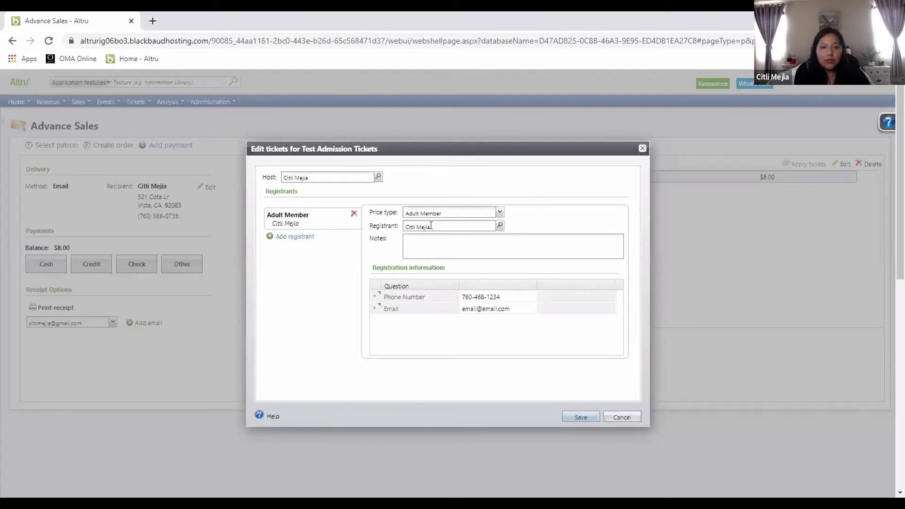
triple_click(413, 224)
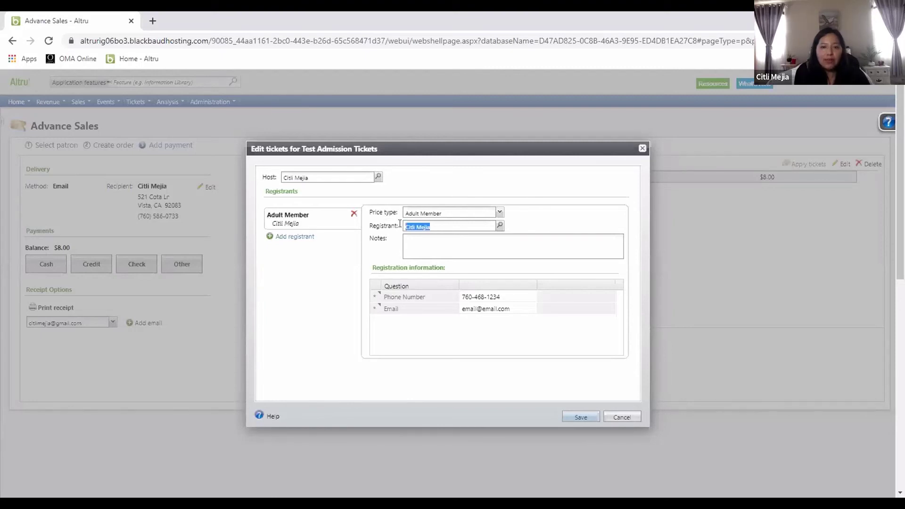
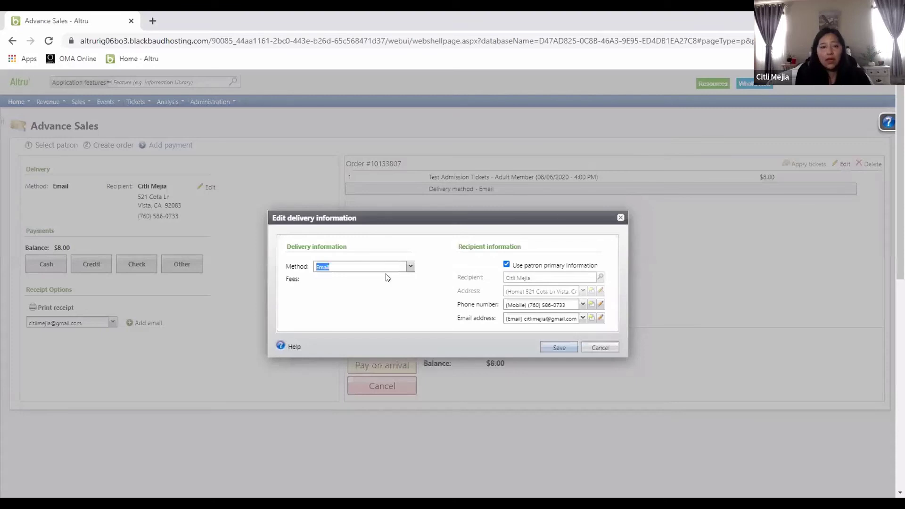
- Leave Email as the delivery method and cancel out of the Edit delivery information dialog
left_click(408, 266)
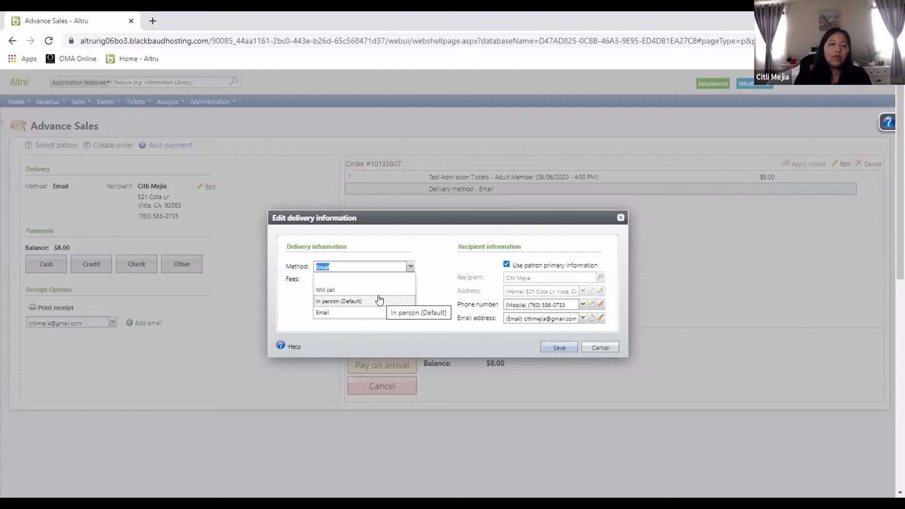
left_click(331, 313)
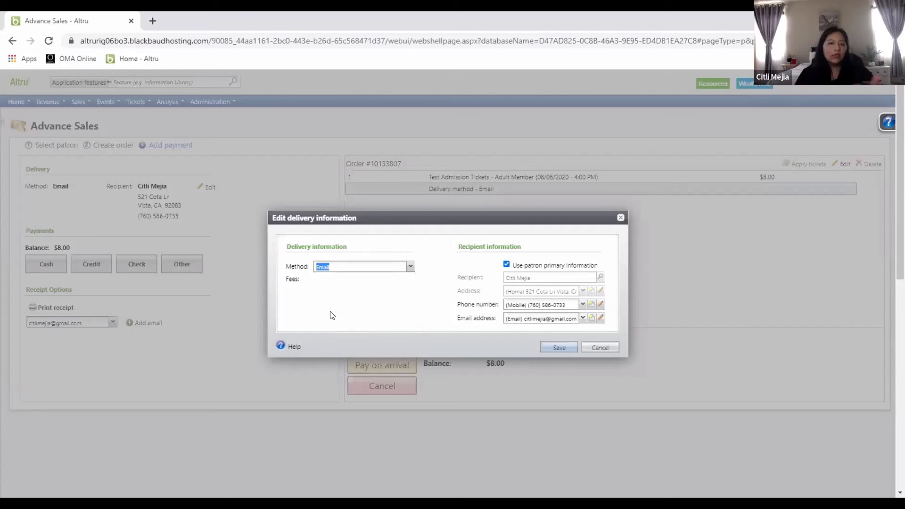
left_click(602, 346)
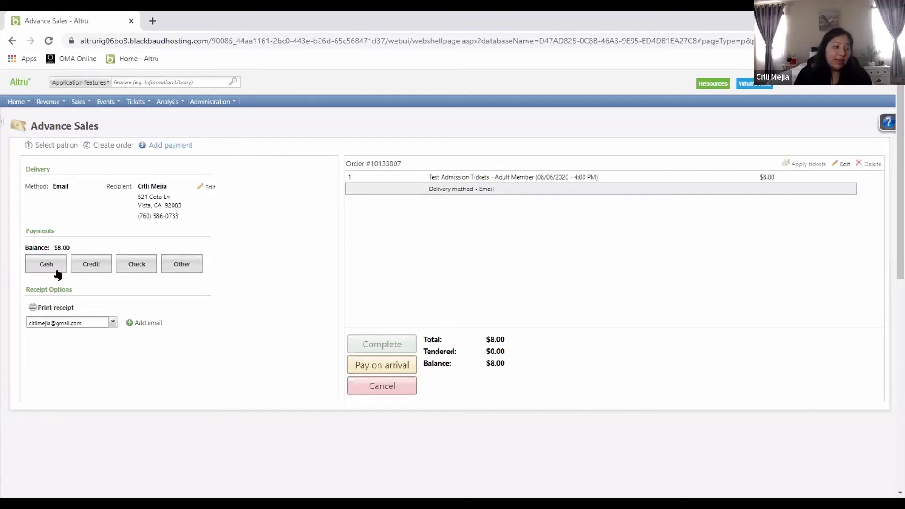
- Pay the $8.00 balance by check with check number 0000, bringing the balance to $0.00
left_click(144, 263)
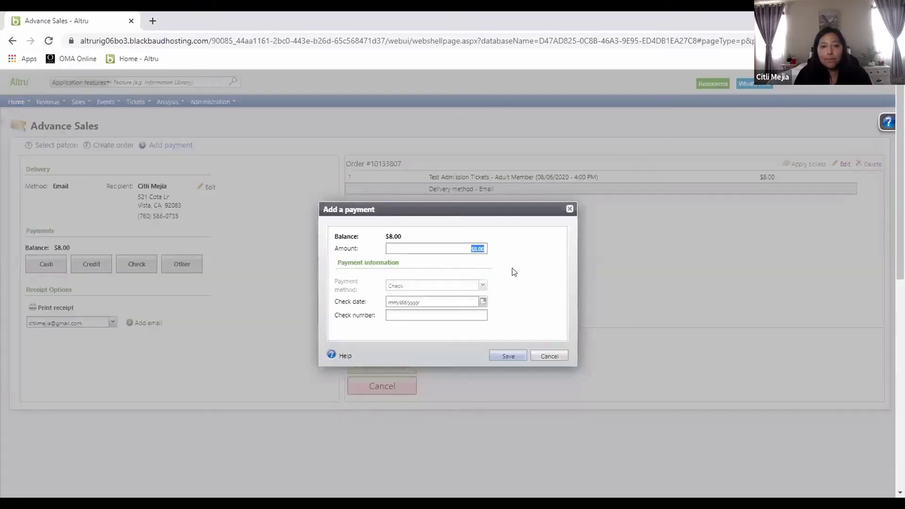
left_click(483, 301)
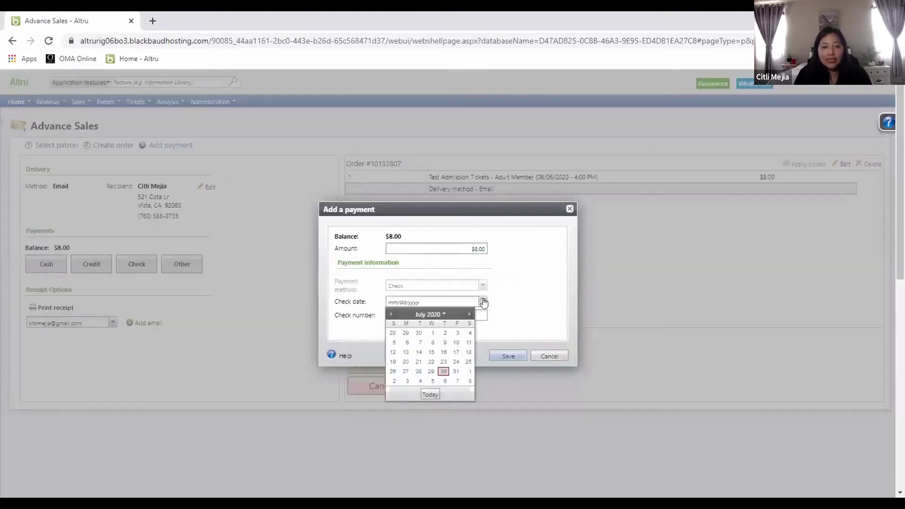
left_click(440, 384)
left_click(397, 314)
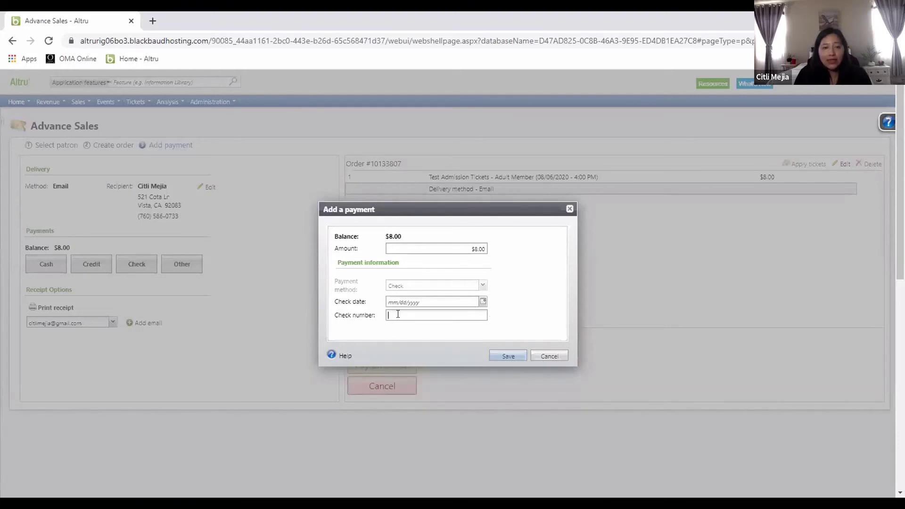
type("0000")
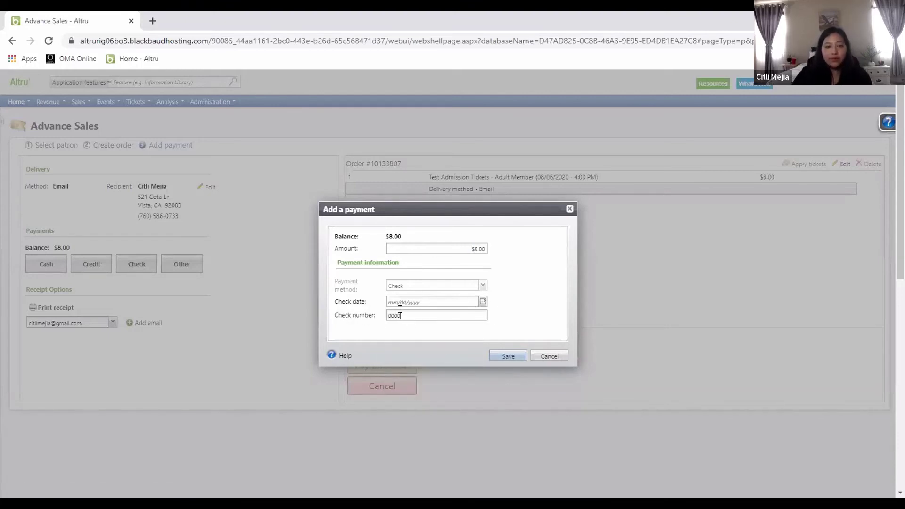
left_click(507, 356)
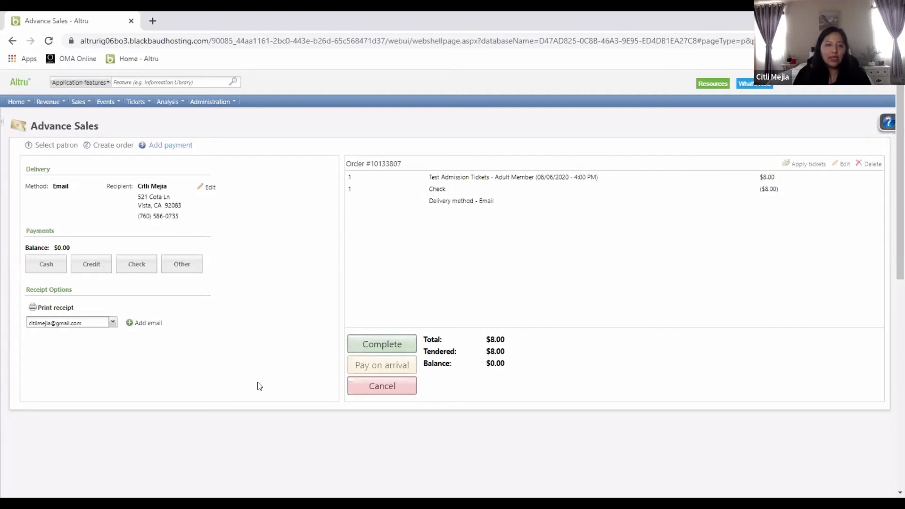
- Cancel the current order and confirm, resetting Advance Sales to an empty order with $0.00 totals
left_click(384, 386)
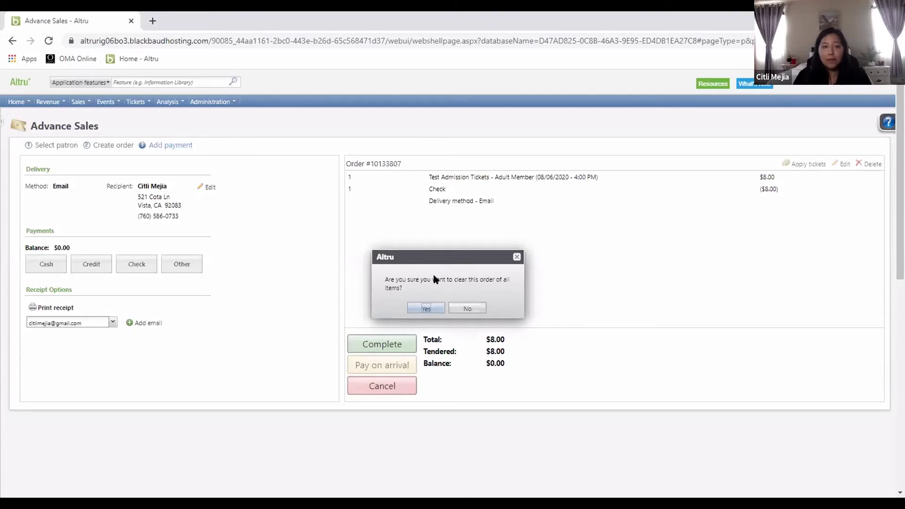
left_click(426, 310)
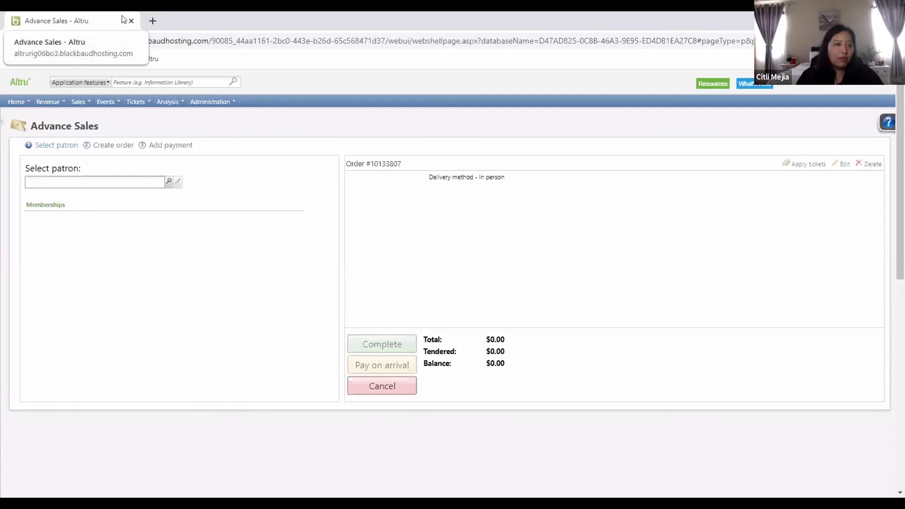
- Duplicate the Advance Sales tab and open Sales > Daily sales in the copy
right_click(59, 24)
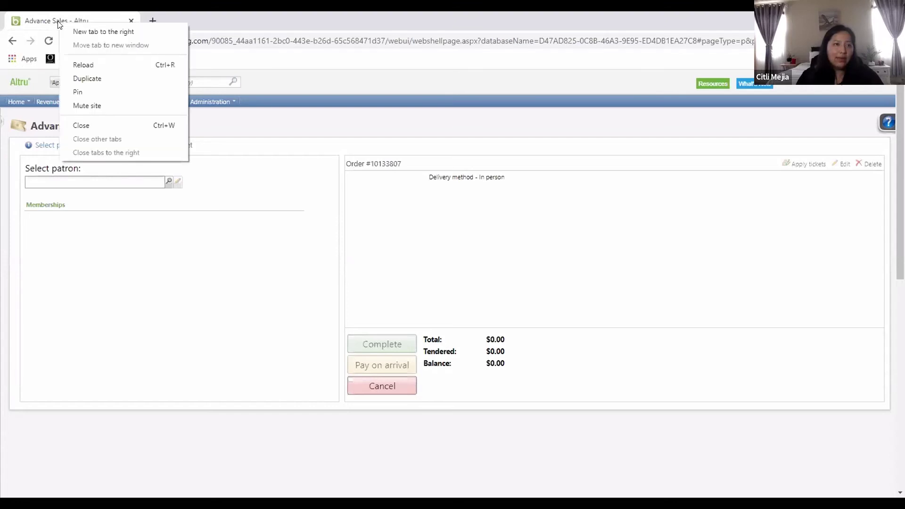
left_click(86, 78)
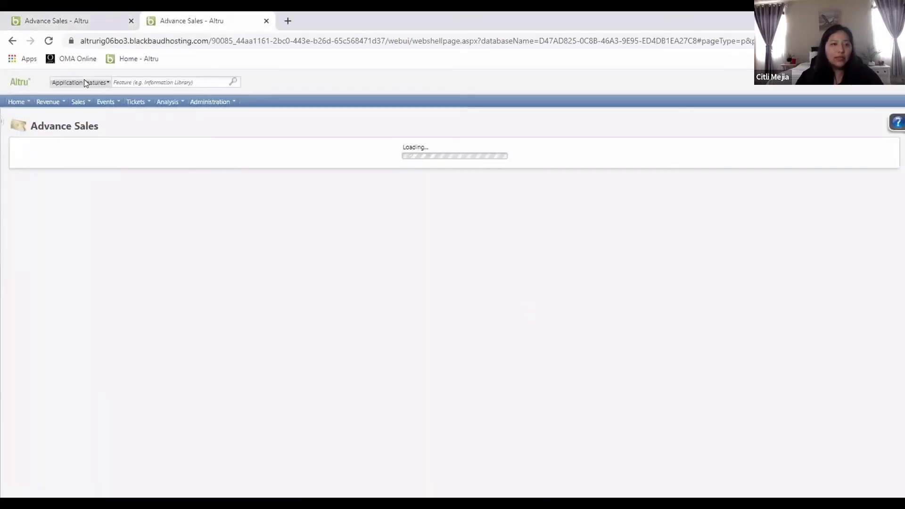
left_click(89, 103)
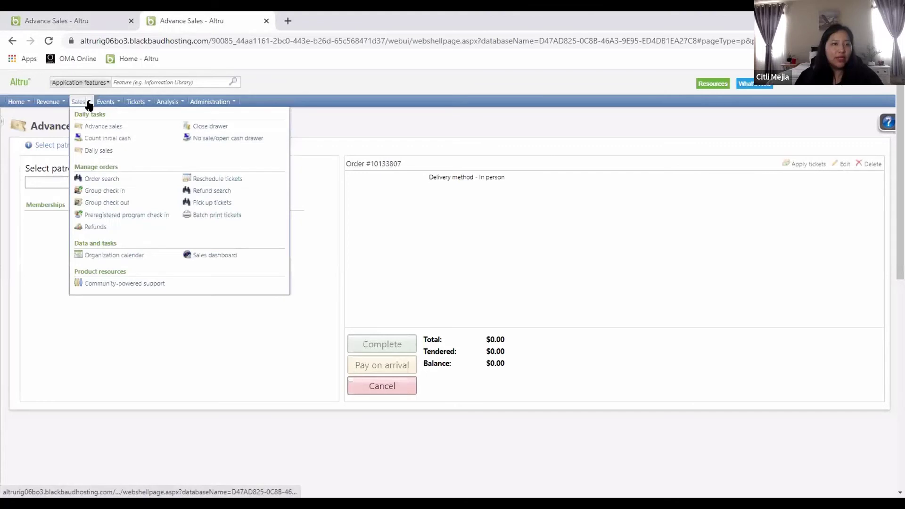
left_click(97, 151)
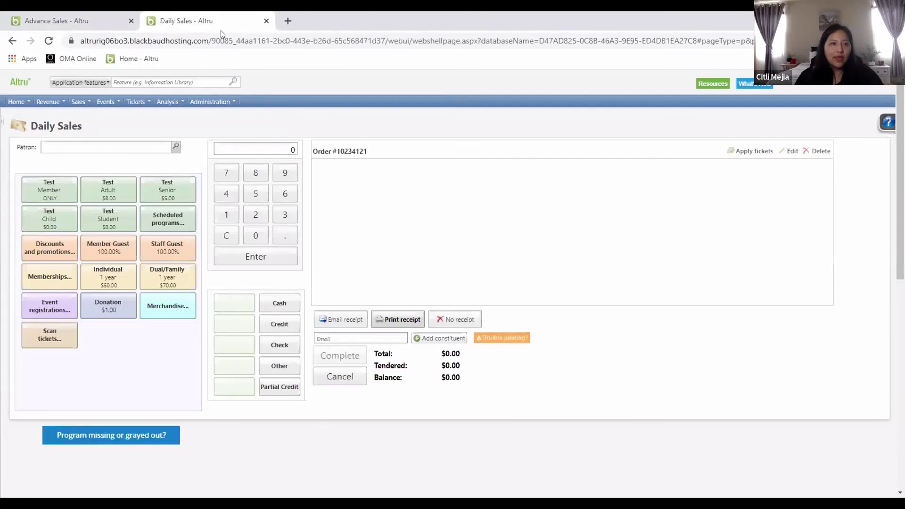
- Toggle between the Advance Sales and Daily Sales tabs, ending on Daily Sales
left_click(57, 20)
left_click(192, 19)
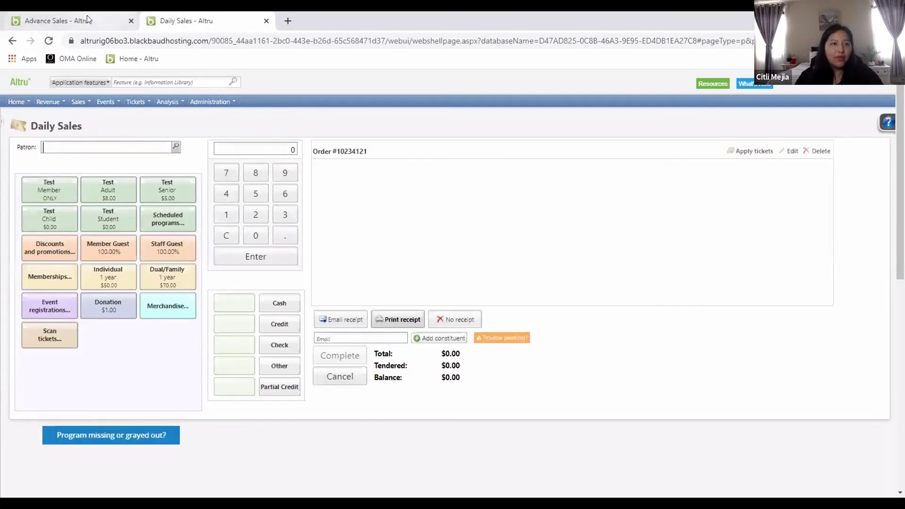
left_click(87, 18)
left_click(189, 17)
left_click(94, 20)
left_click(171, 25)
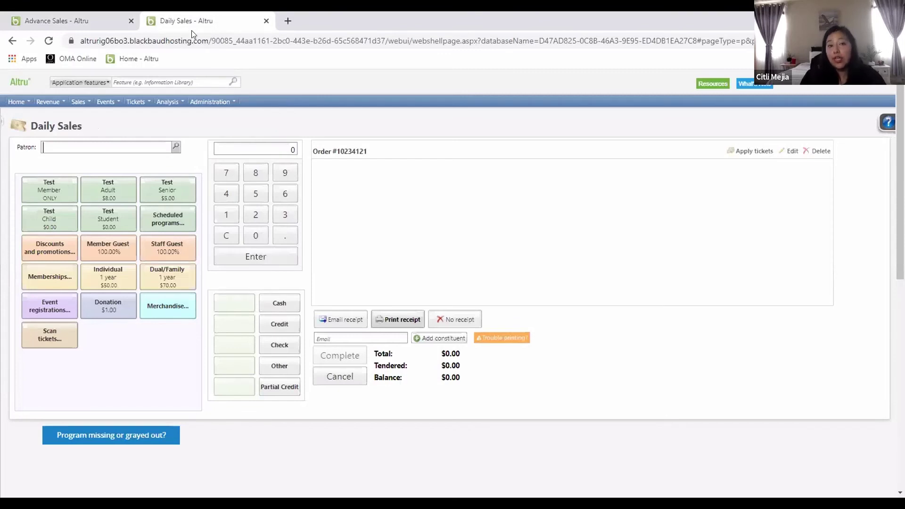
- Load oma-online.org from the OMA Online bookmark in a new tab
left_click(287, 21)
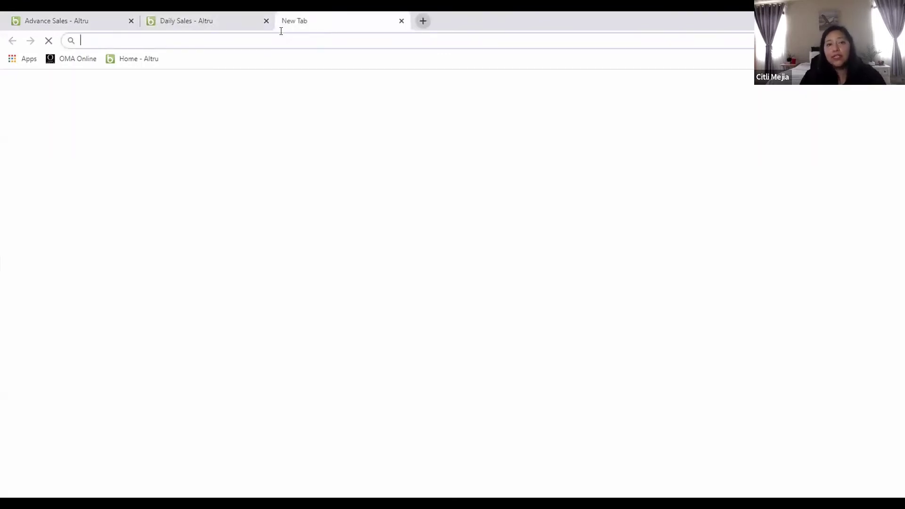
left_click(69, 57)
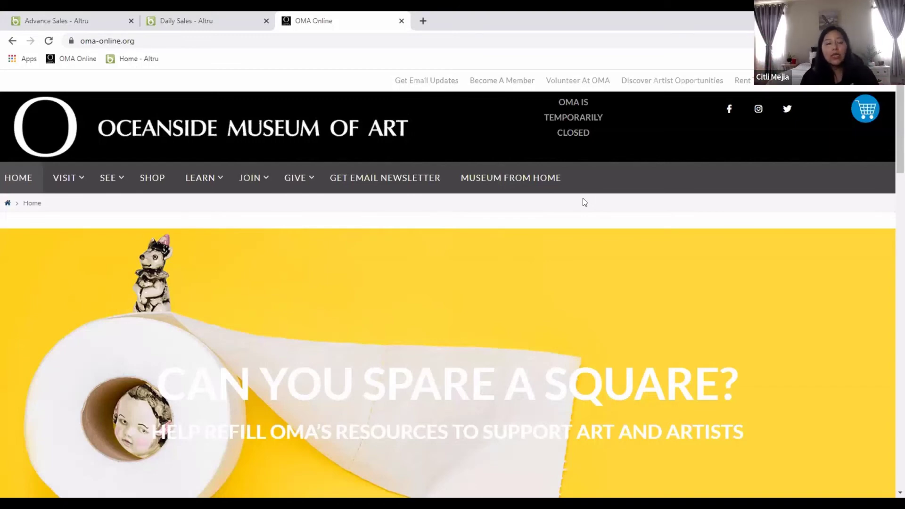
- Choose Membership from the GIVE, then JOIN navigation menu on the OMA site
mouse_move(312, 182)
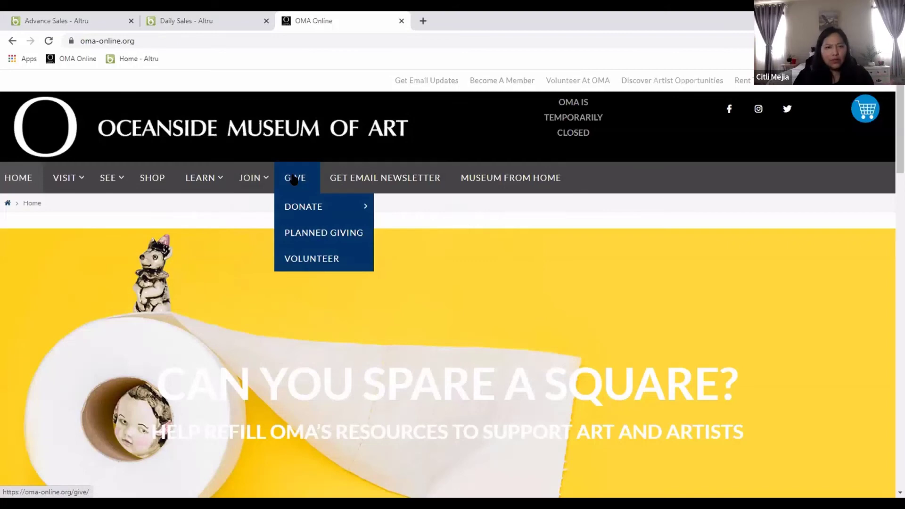
mouse_move(256, 179)
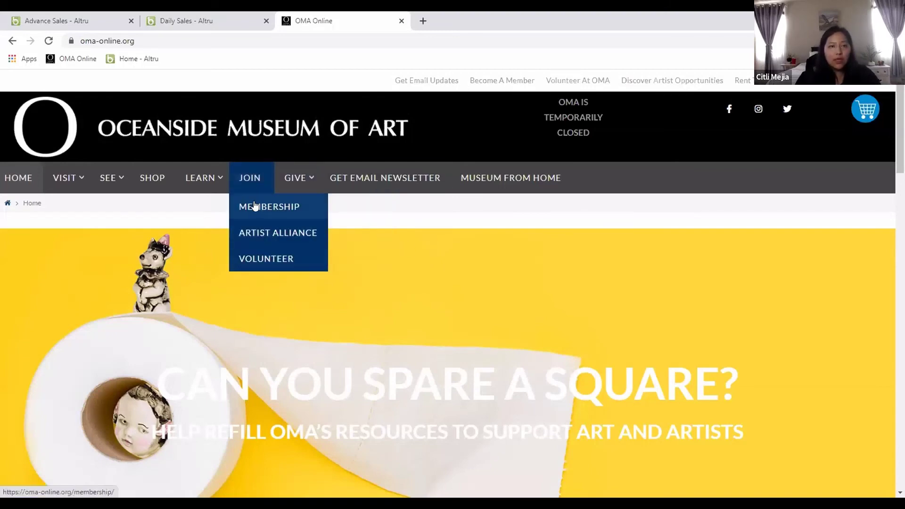
left_click(254, 206)
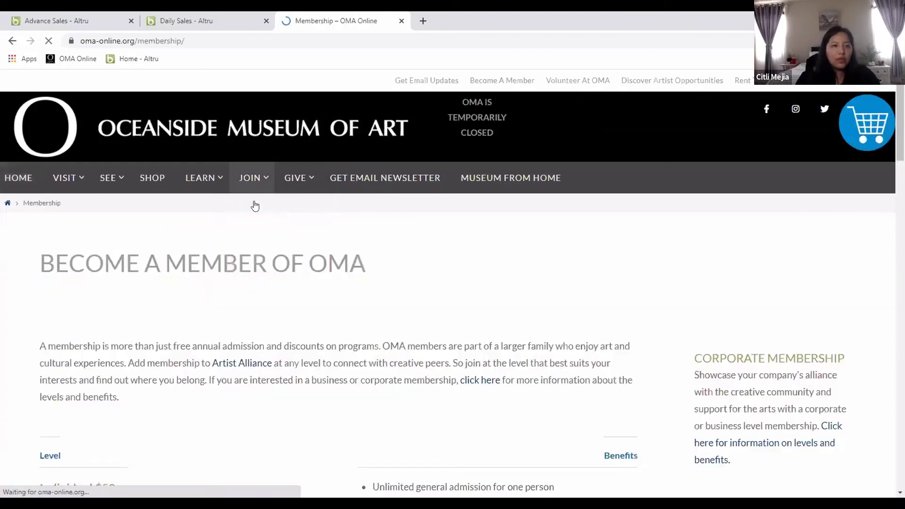
scroll(402, 371, "down", 6)
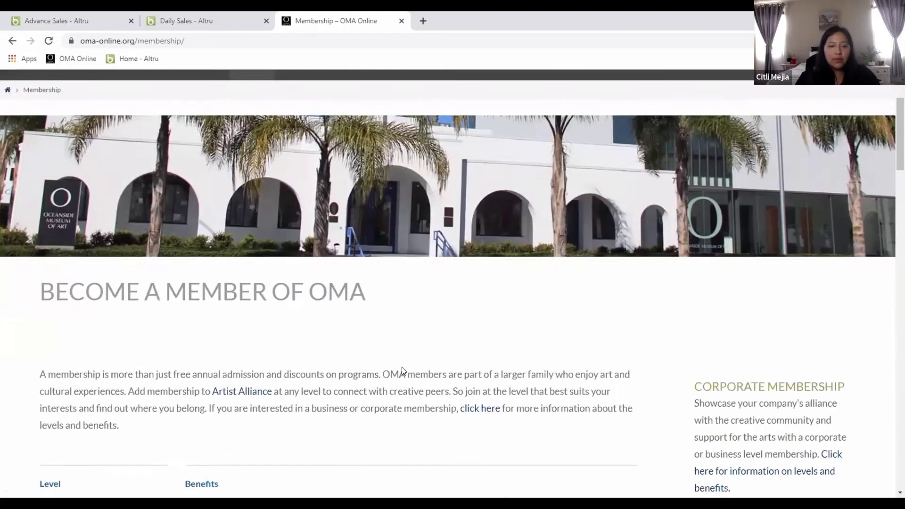
scroll(461, 380, "down", 3)
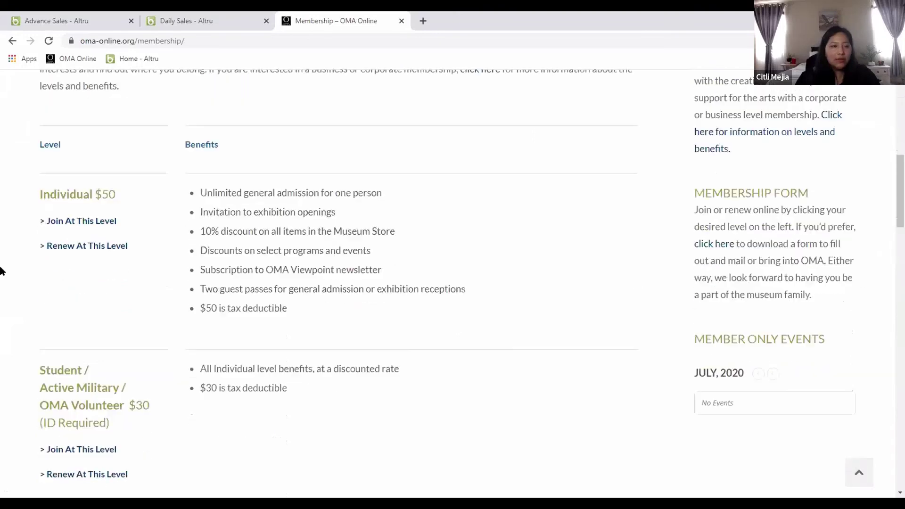
scroll(346, 238, "down", 7)
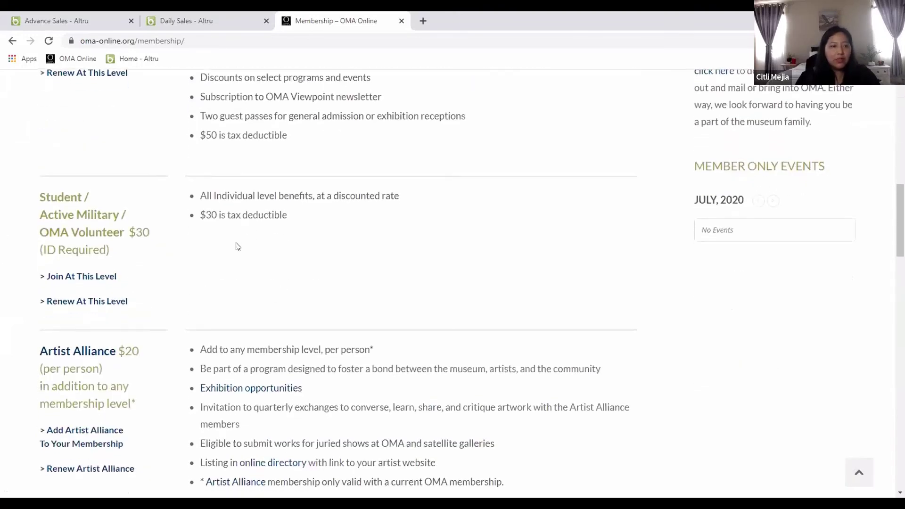
scroll(278, 253, "down", 2)
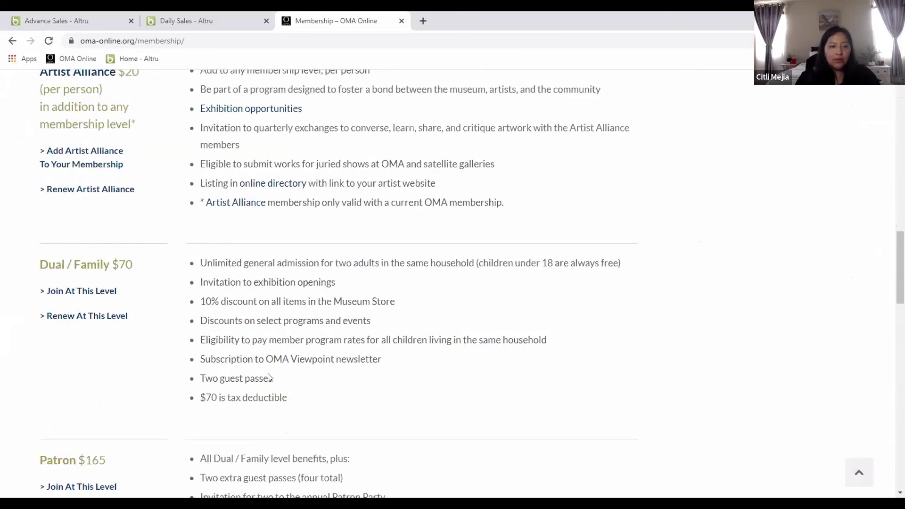
scroll(398, 354, "down", 3)
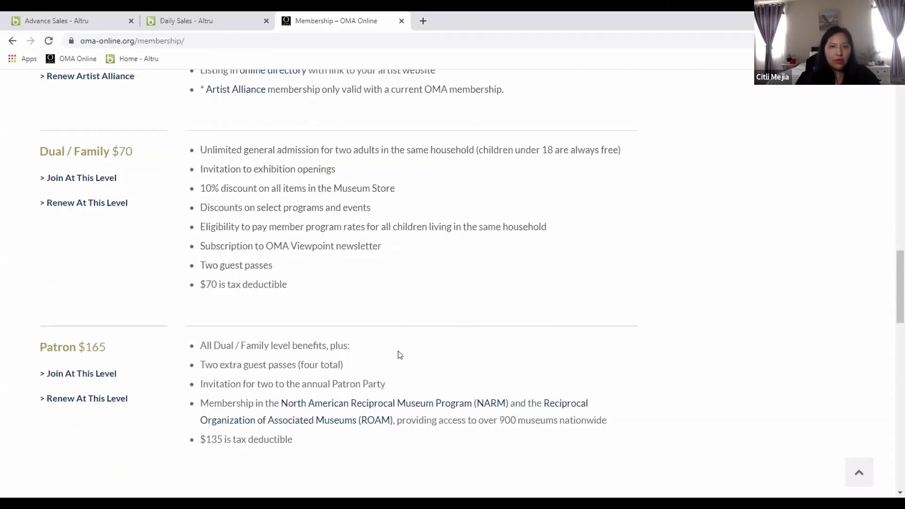
scroll(400, 356, "down", 2)
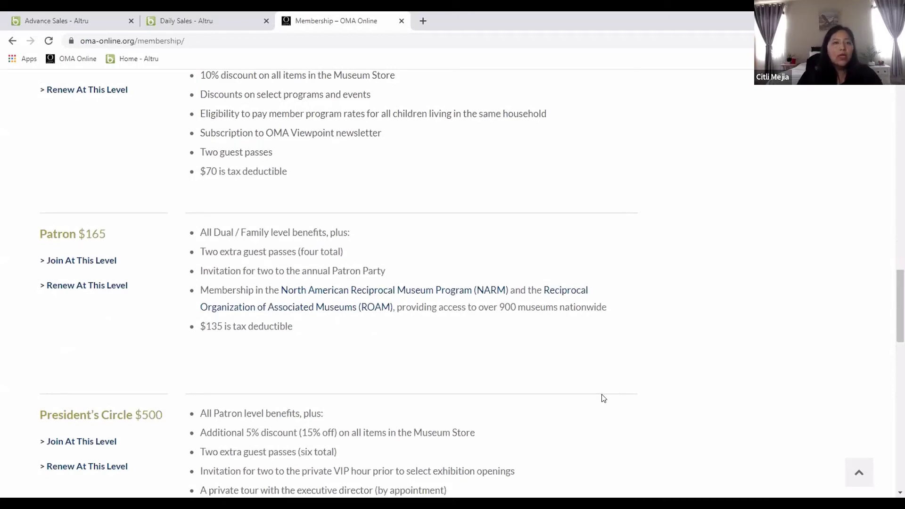
scroll(603, 398, "up", 1)
scroll(603, 399, "up", 5)
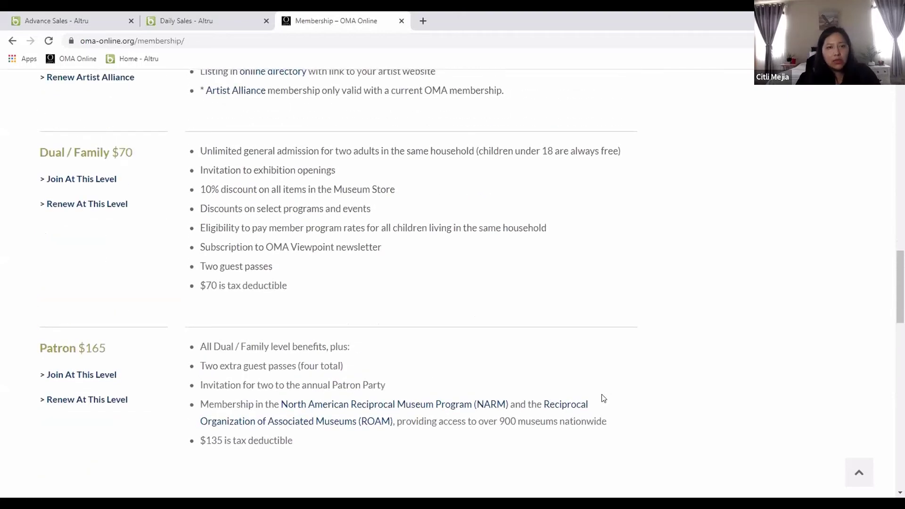
scroll(603, 398, "up", 8)
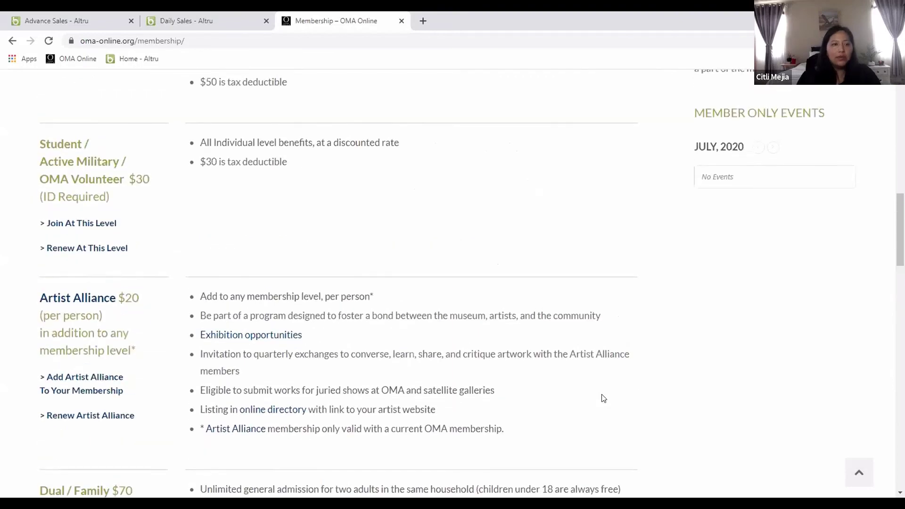
scroll(603, 398, "up", 5)
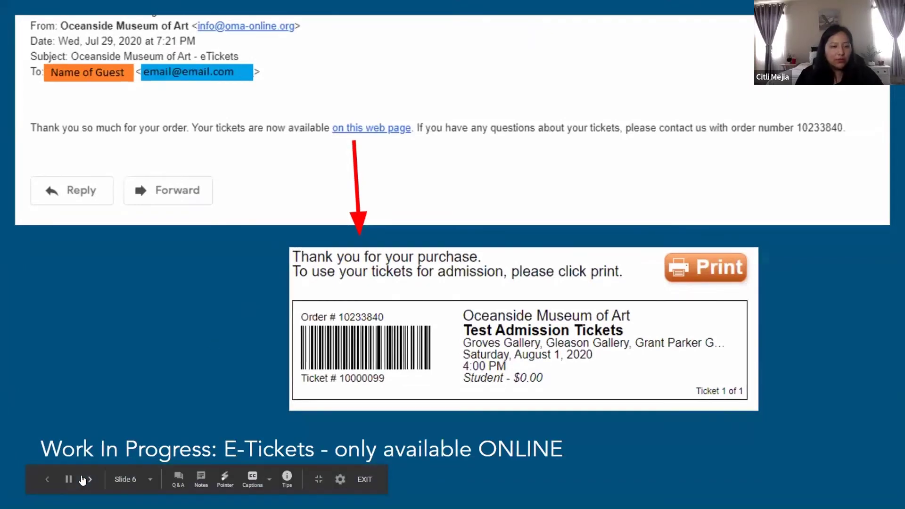
- Advance from slide 6 to slide 7, 'Renewing & Selling a Membership'
left_click(92, 477)
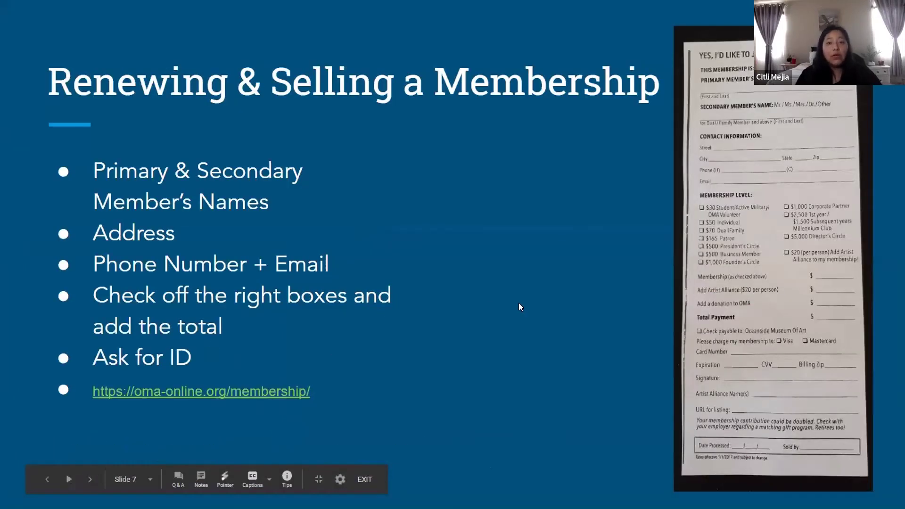
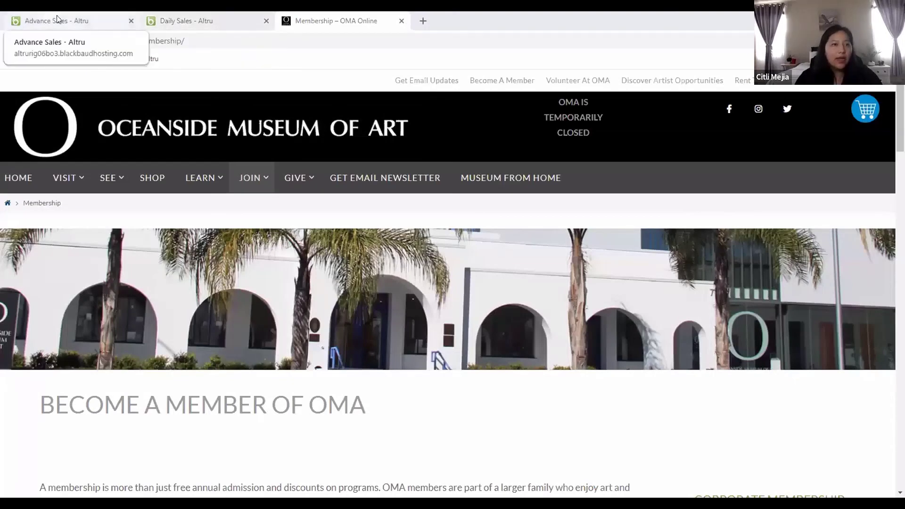
- On Daily Sales, search patrons by the last name and, with no match, start adding a new individual
left_click(169, 22)
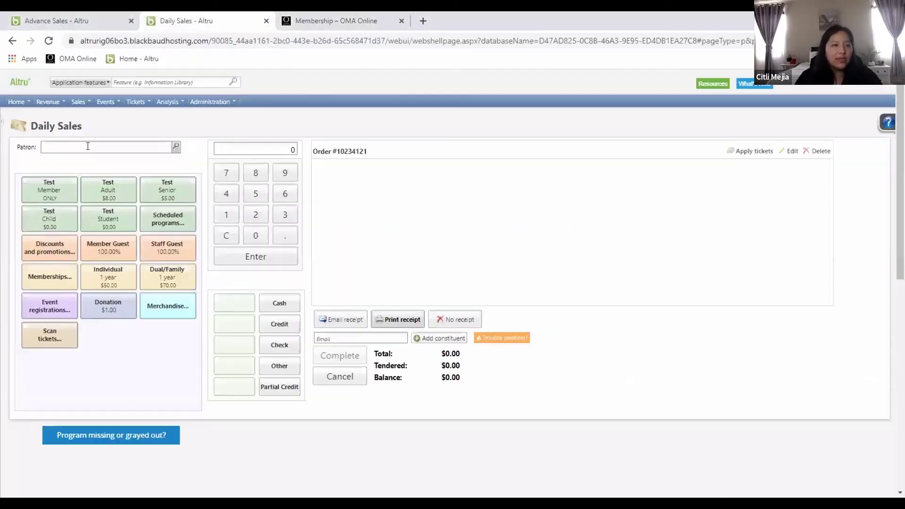
left_click(89, 147)
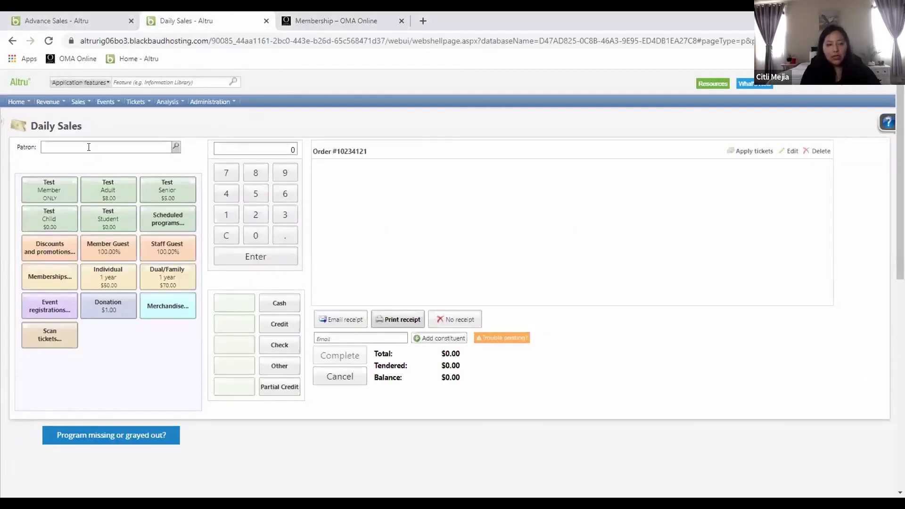
type("Almaraz")
key("ctrl+a")
key("BackSpace")
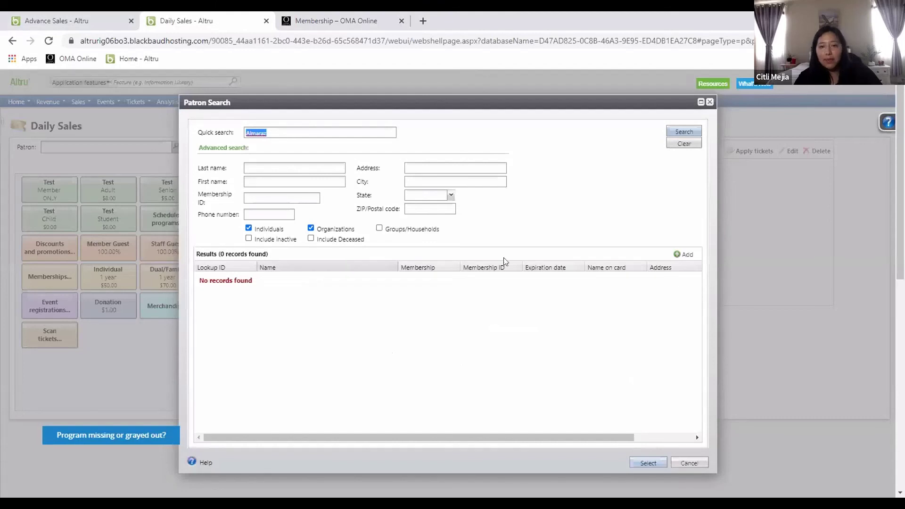
left_click(680, 255)
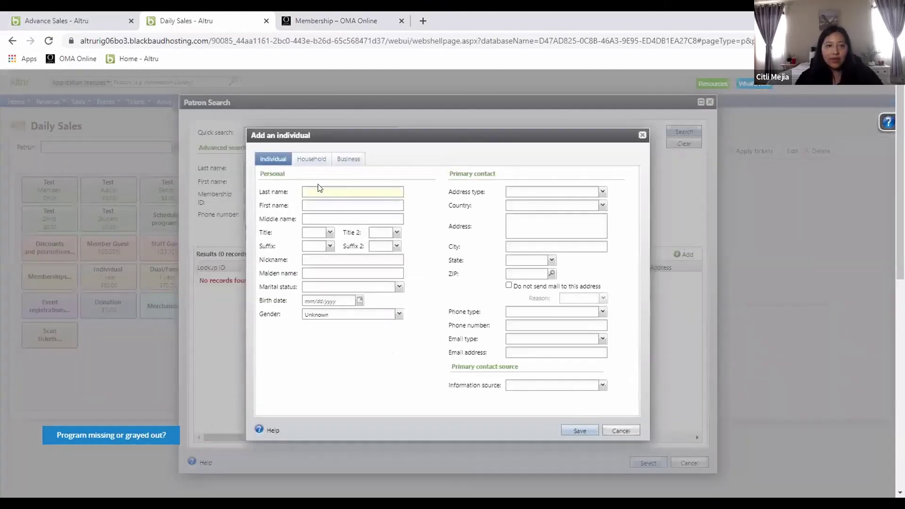
- Enter the new patron's last name, first name and e-mail address, then save the record
type("Almaraz")
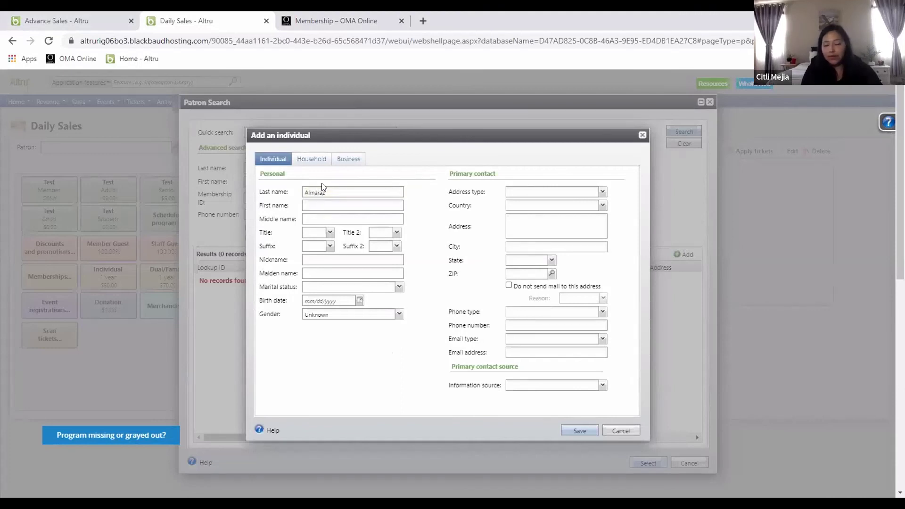
key("Tab")
type("Carlos")
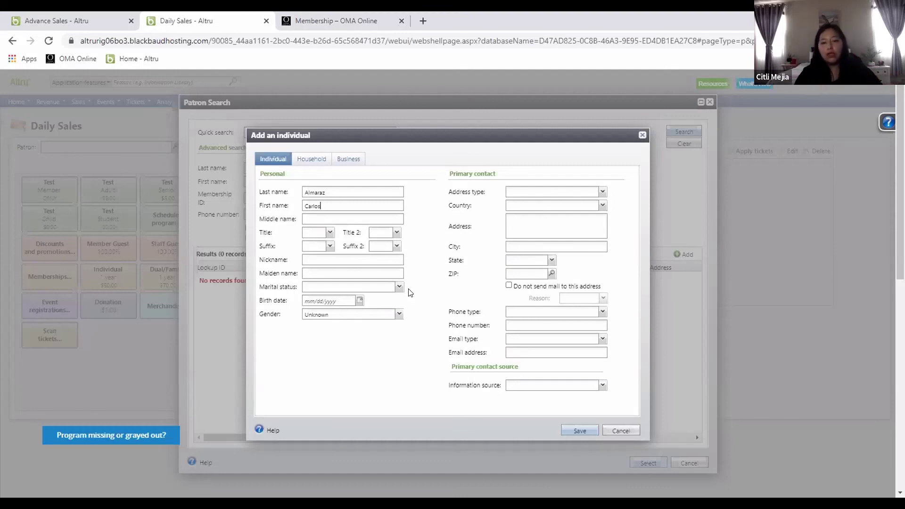
left_click(511, 351)
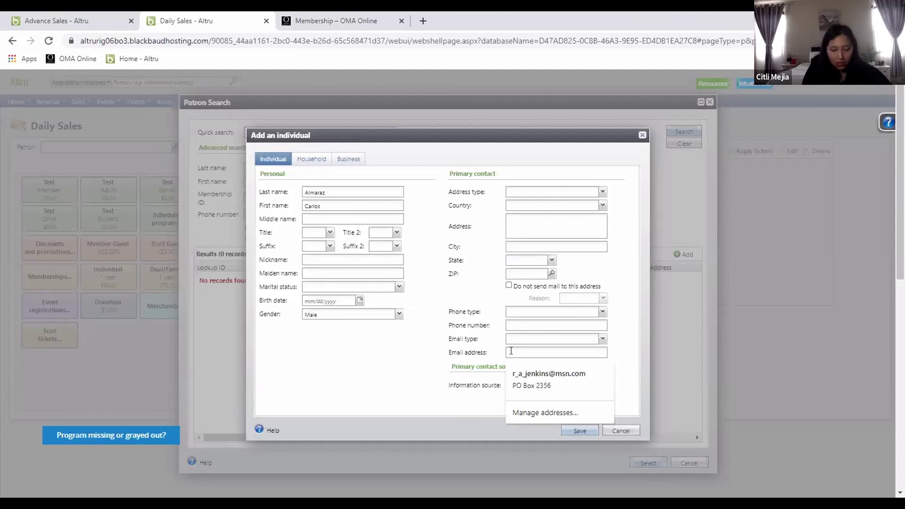
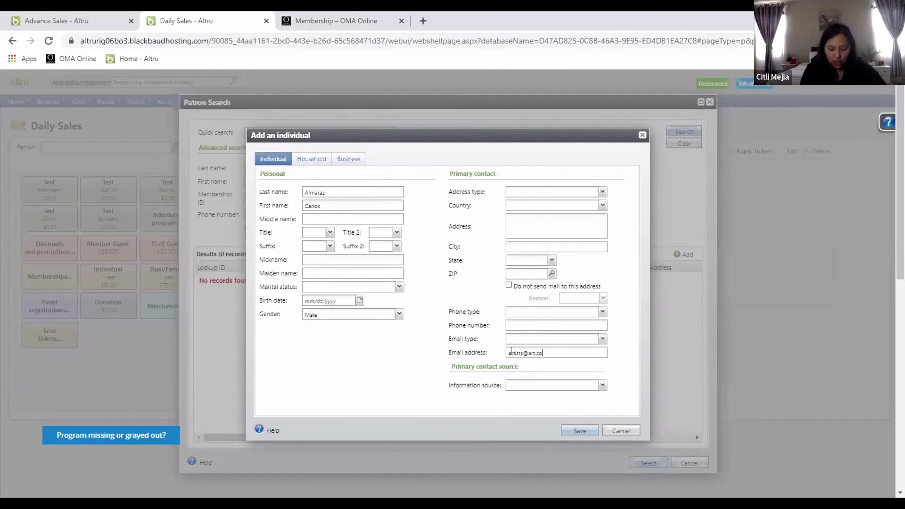
left_click(574, 428)
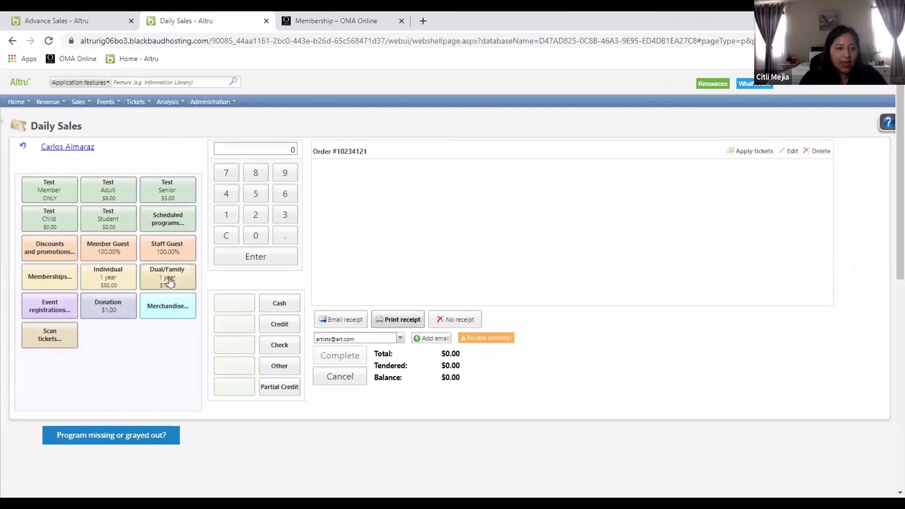
- Start a General Membership join for the patron from the membership options
left_click(56, 276)
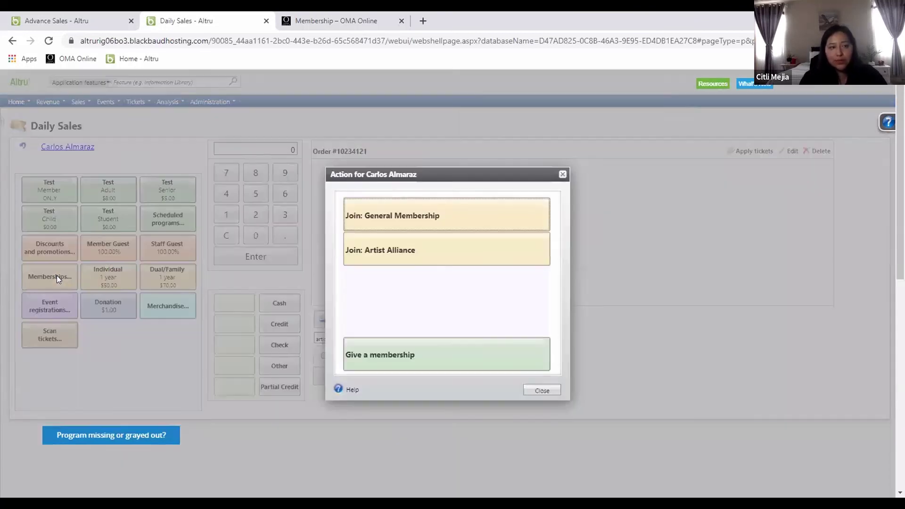
left_click(427, 218)
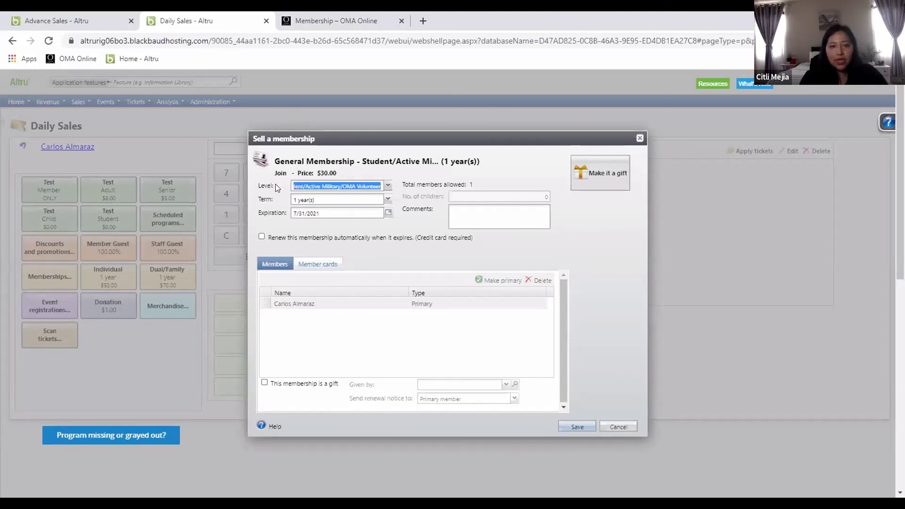
- Set the membership level to Patron with a 1-year term
left_click(388, 185)
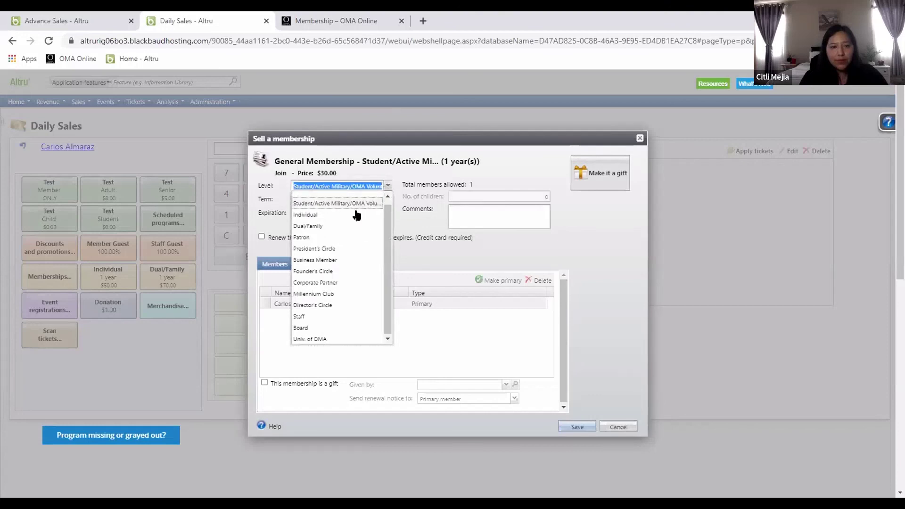
left_click(335, 237)
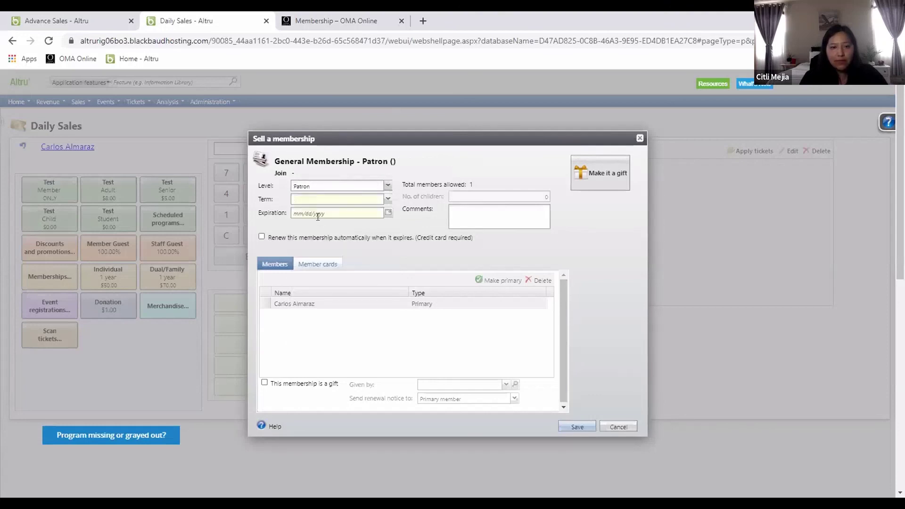
left_click(382, 199)
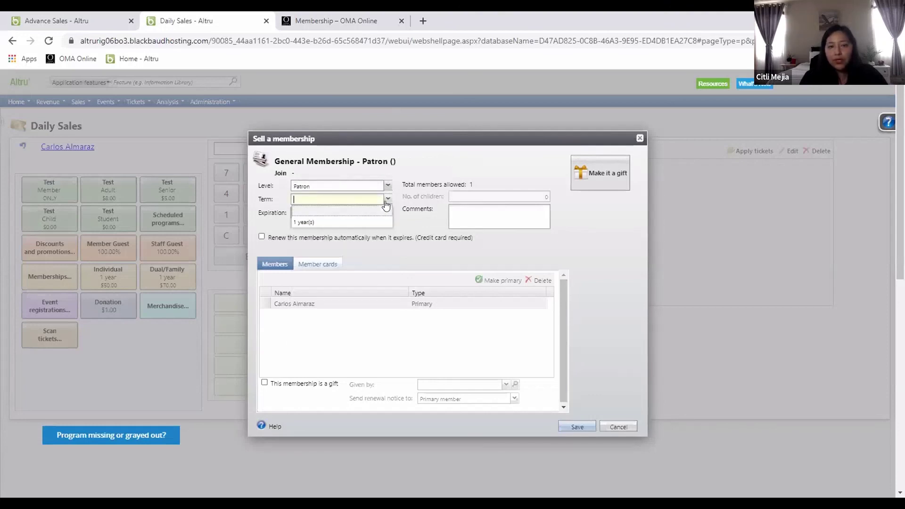
left_click(371, 218)
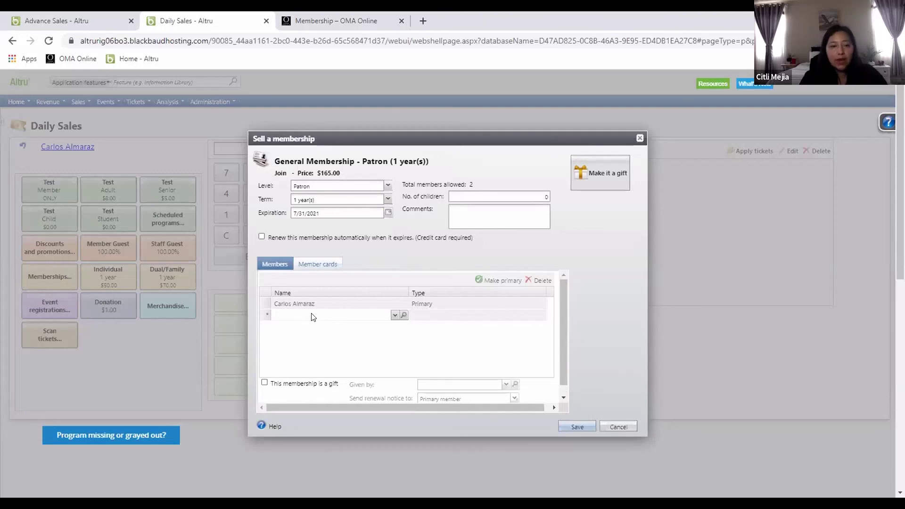
- Add a second member row with a partial name and look them up in patron search
left_click(276, 316)
left_click(325, 315)
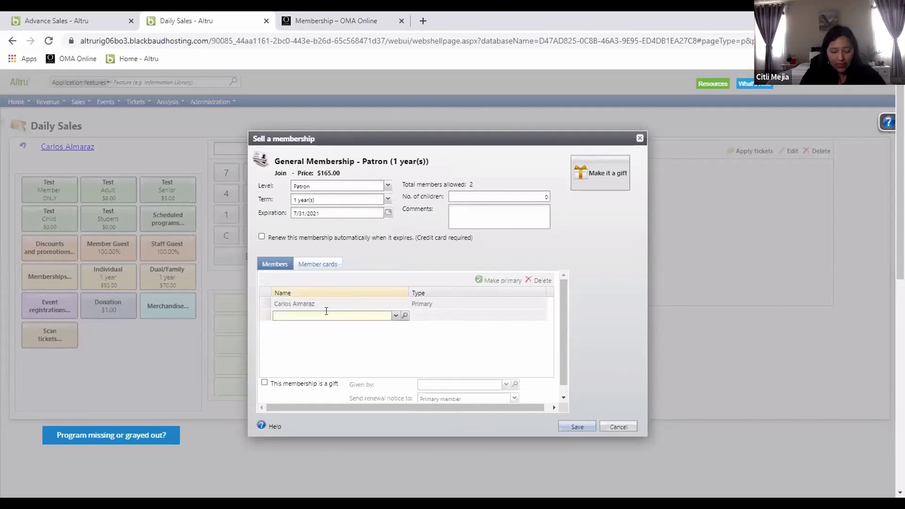
type("Aguilar")
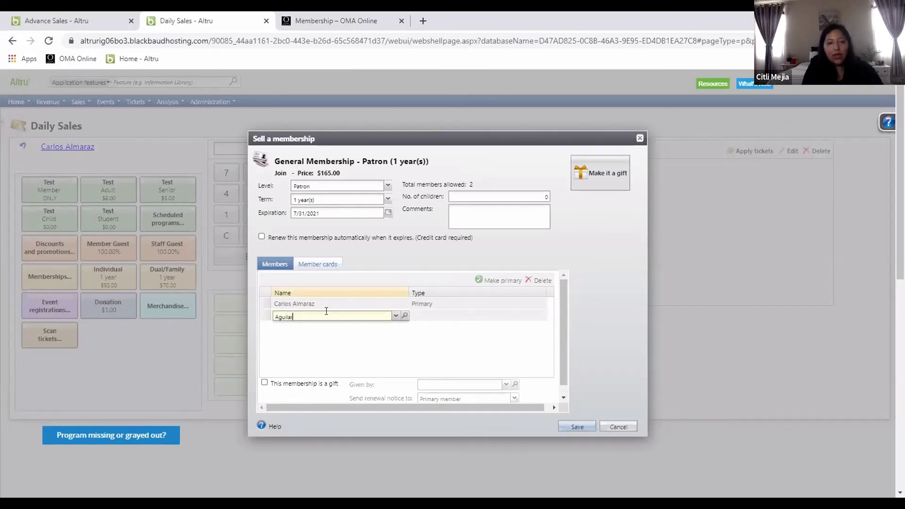
key("Tab")
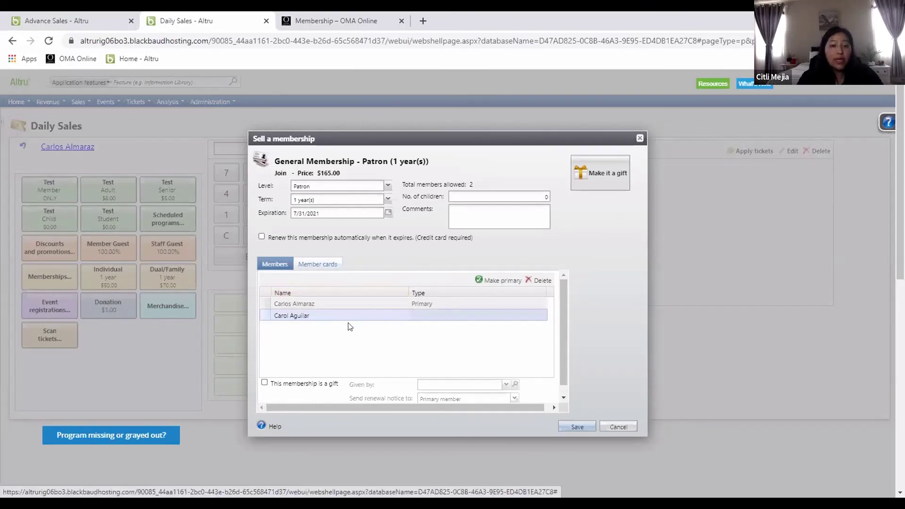
left_click(398, 315)
left_click(403, 315)
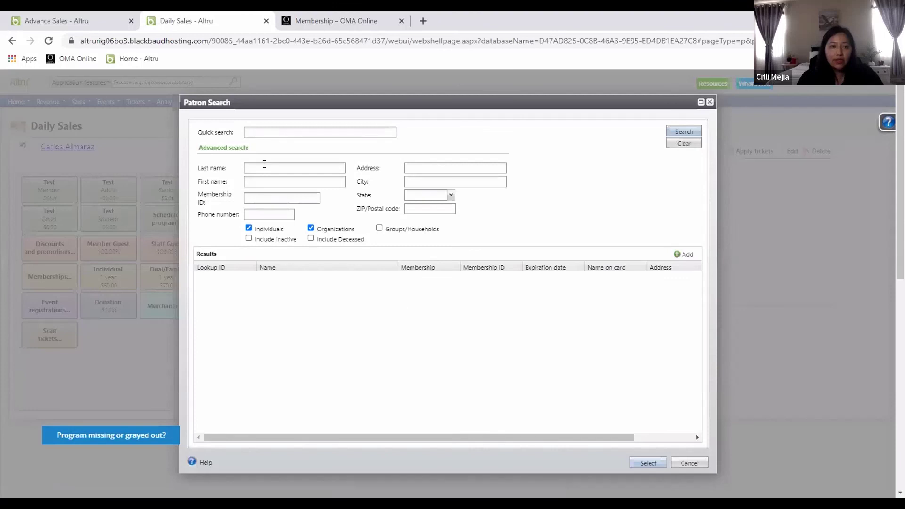
- Search patrons by the second member's last name, then start a new individual record
left_click(262, 167)
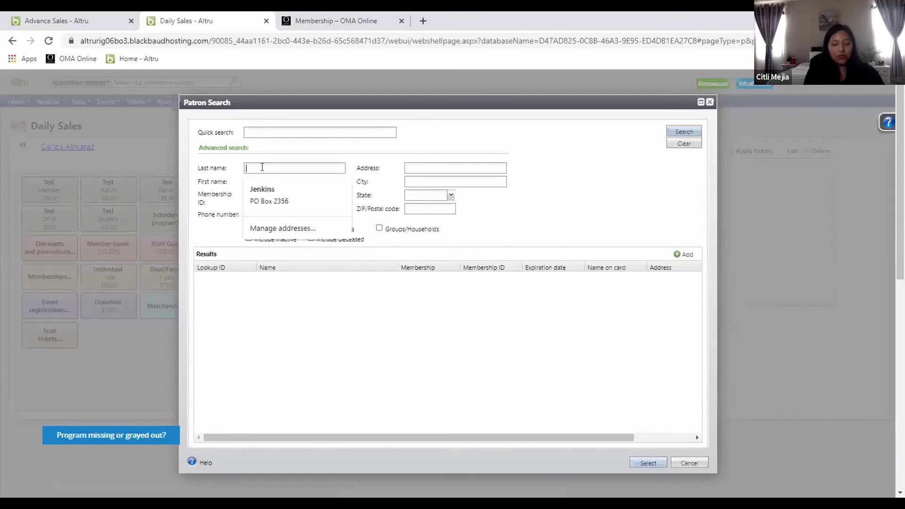
type("Aguilar")
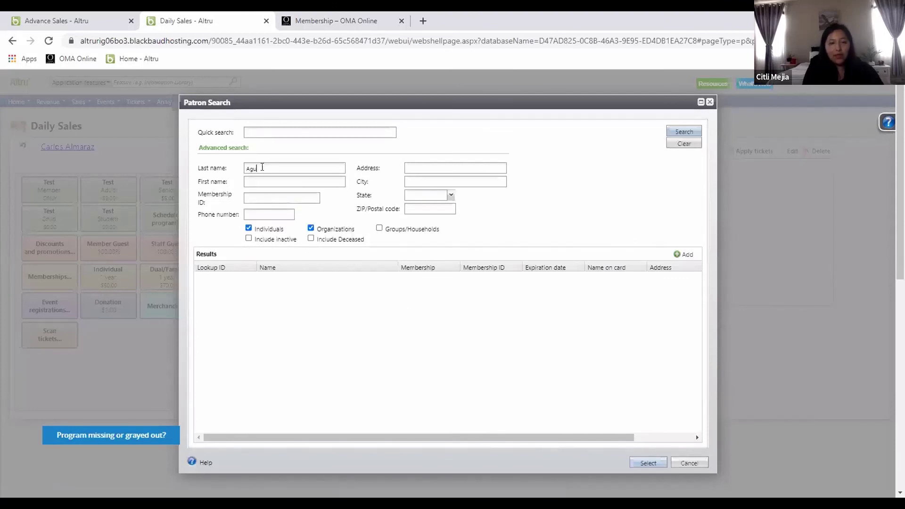
key("Return")
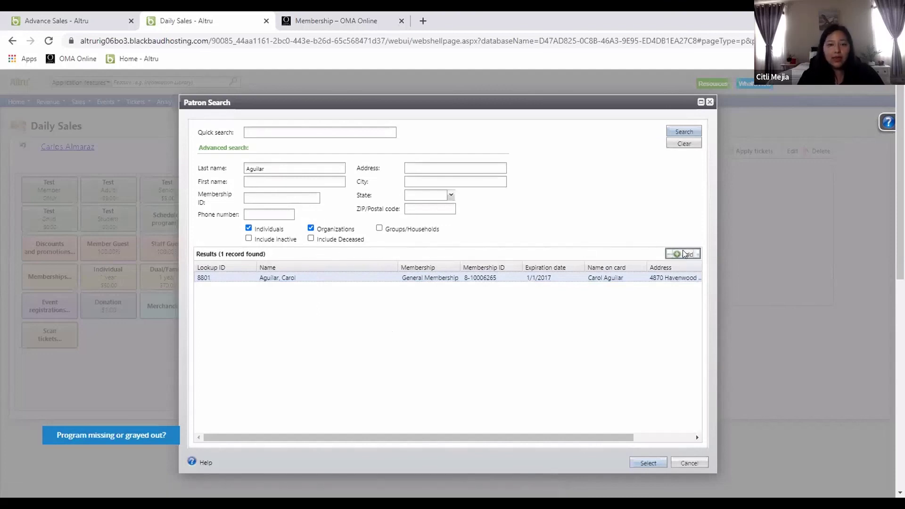
left_click(682, 253)
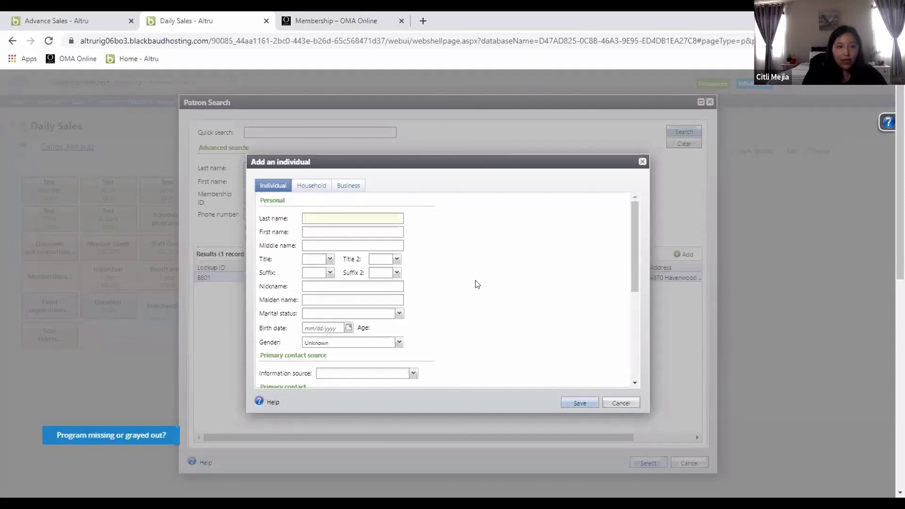
- Fill in the second member's last and first names, leaving the contact fields empty
left_click(353, 218)
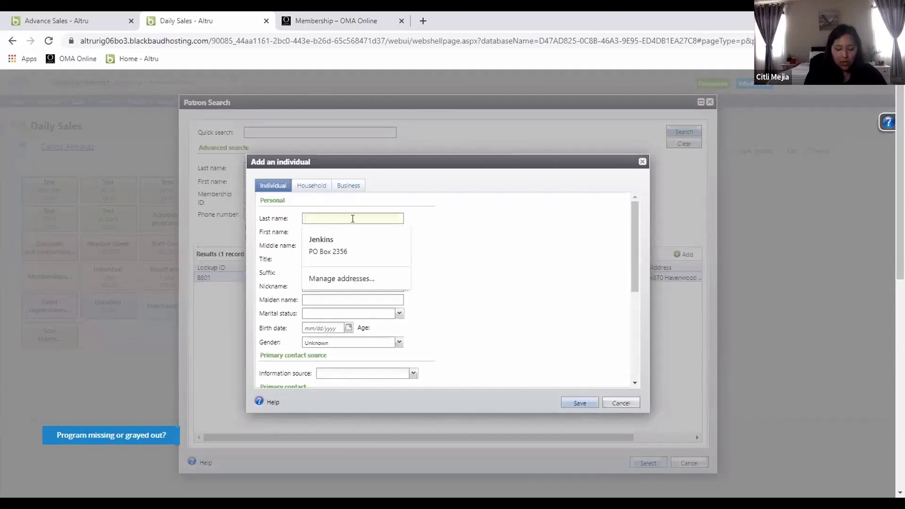
type("Aguilar")
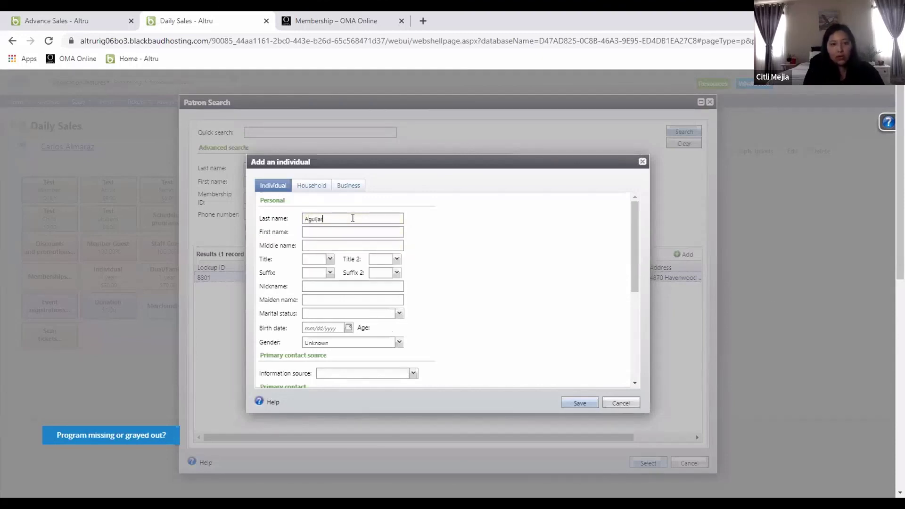
key("Tab")
type("Laura")
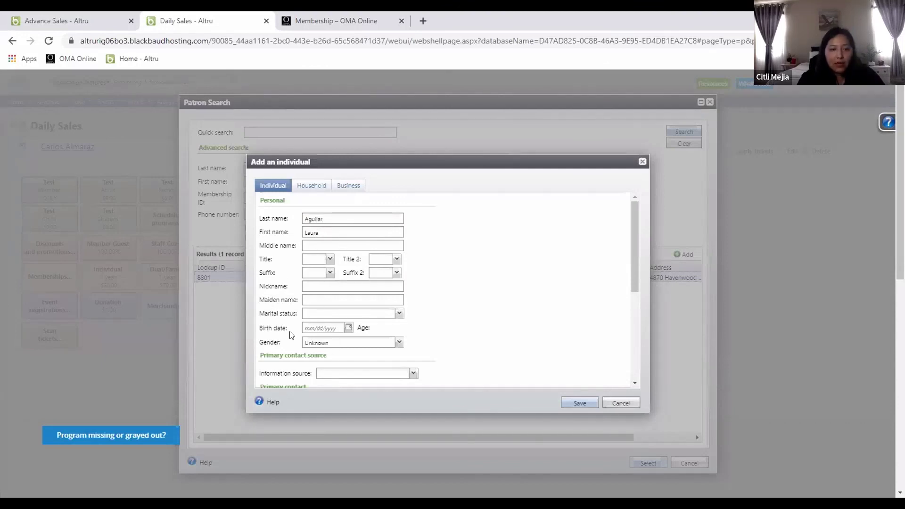
scroll(370, 302, "down", 3)
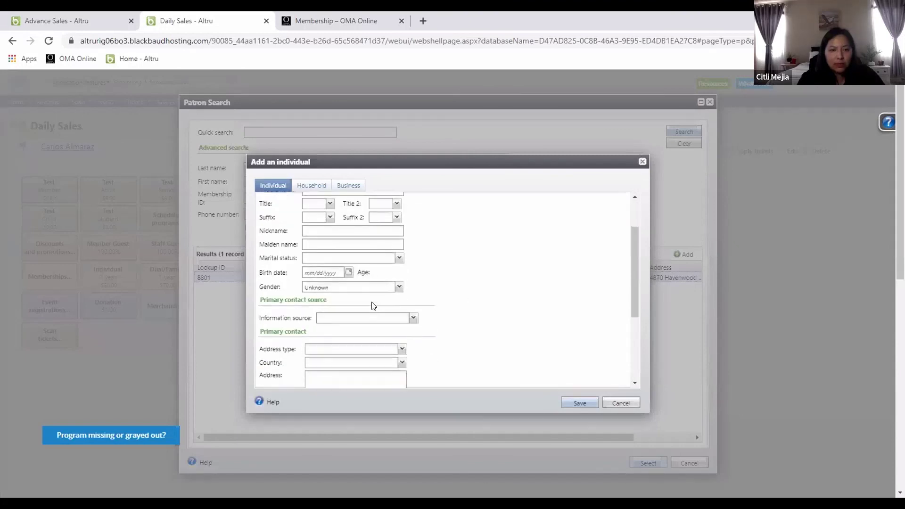
scroll(377, 310, "down", 2)
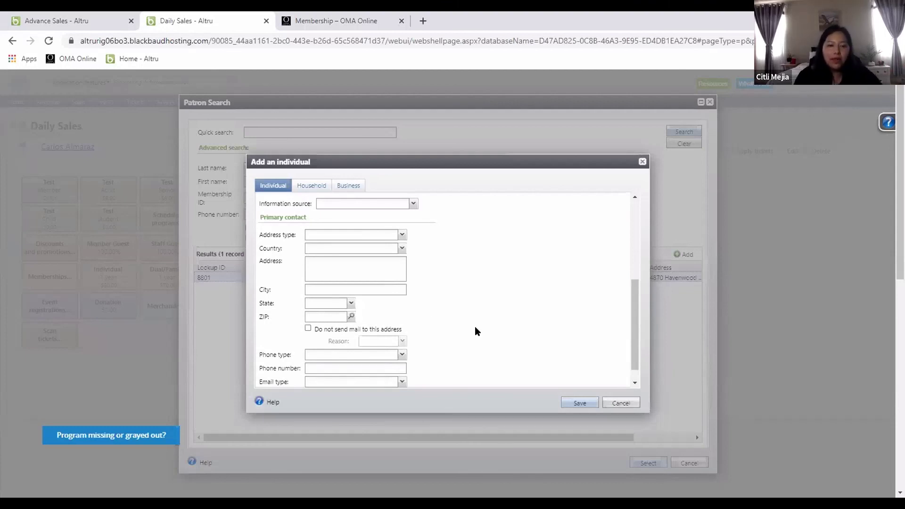
- Save the new individual as second member and add the $165.00 Patron membership to the order
left_click(568, 402)
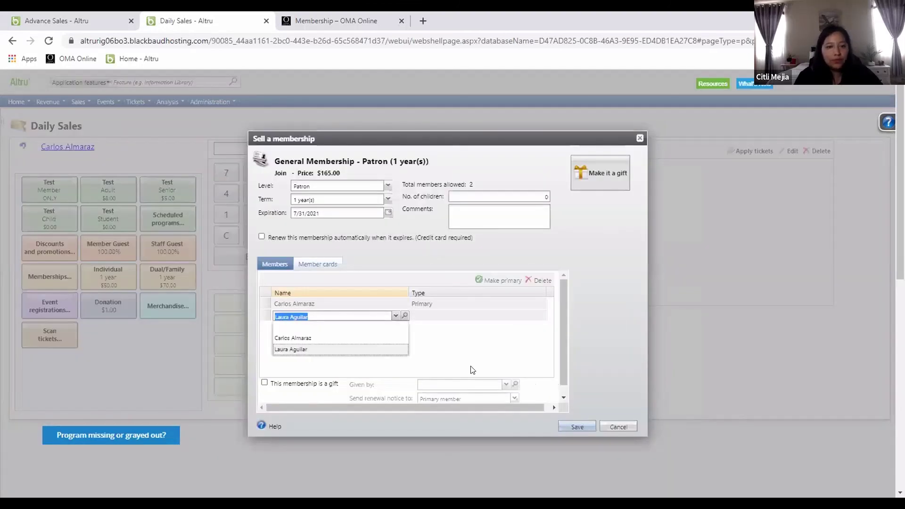
left_click(296, 351)
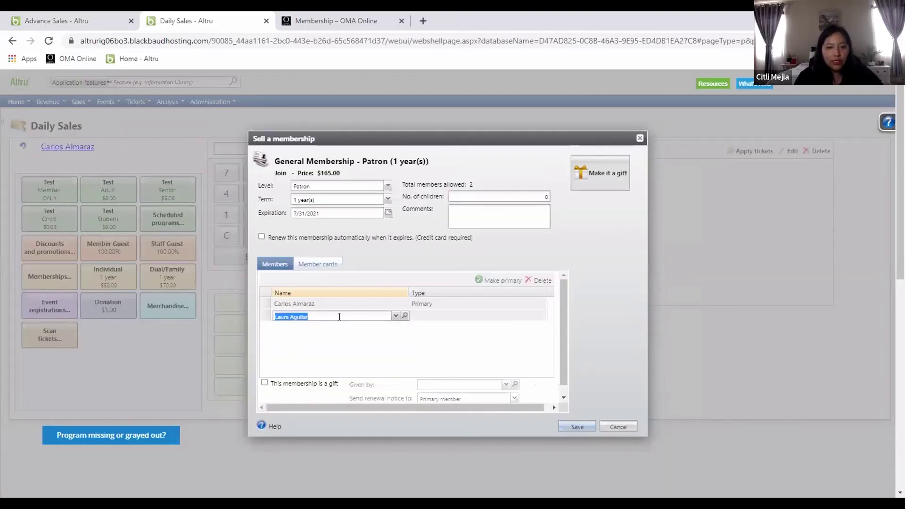
left_click(577, 426)
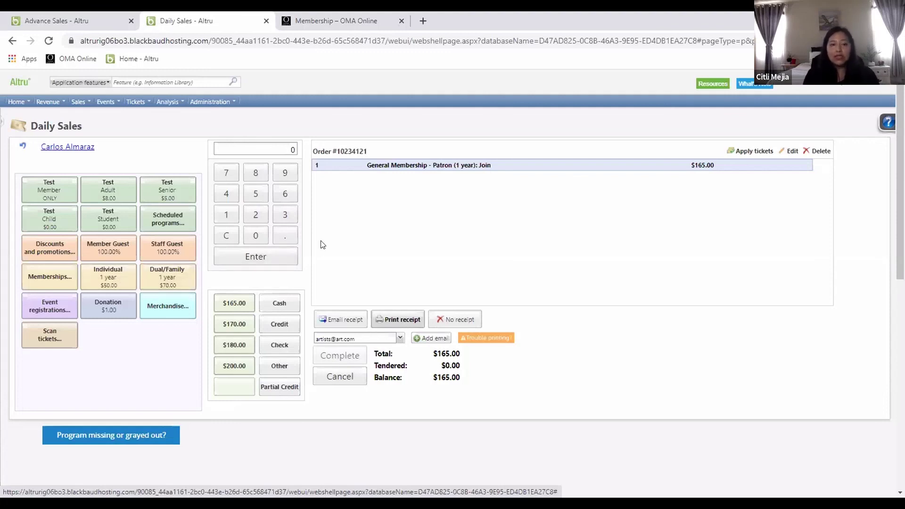
- Try a $20.00 Artist Alliance join, then discard it after the multiple-memberships warning
left_click(42, 285)
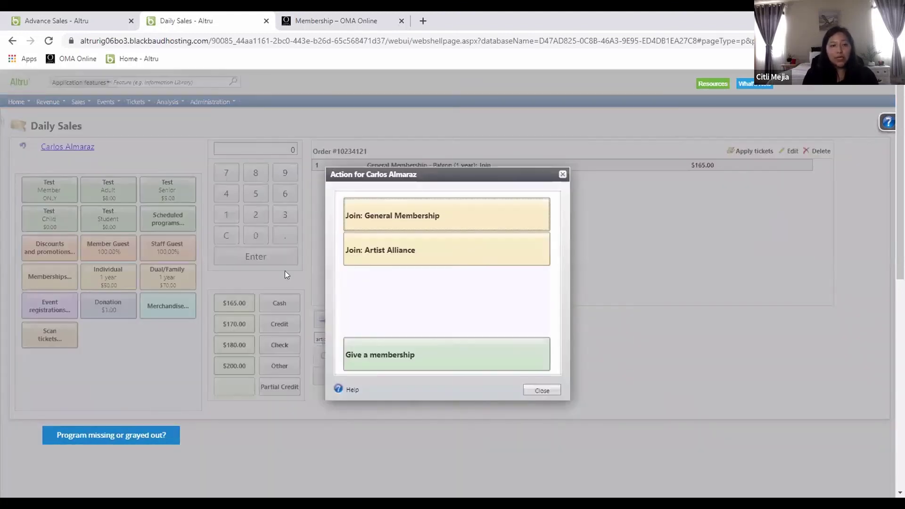
left_click(439, 255)
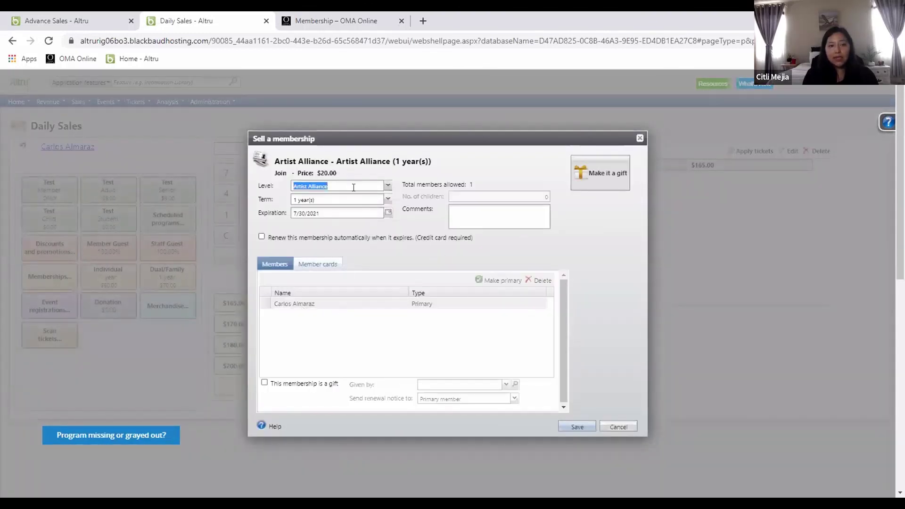
left_click(576, 426)
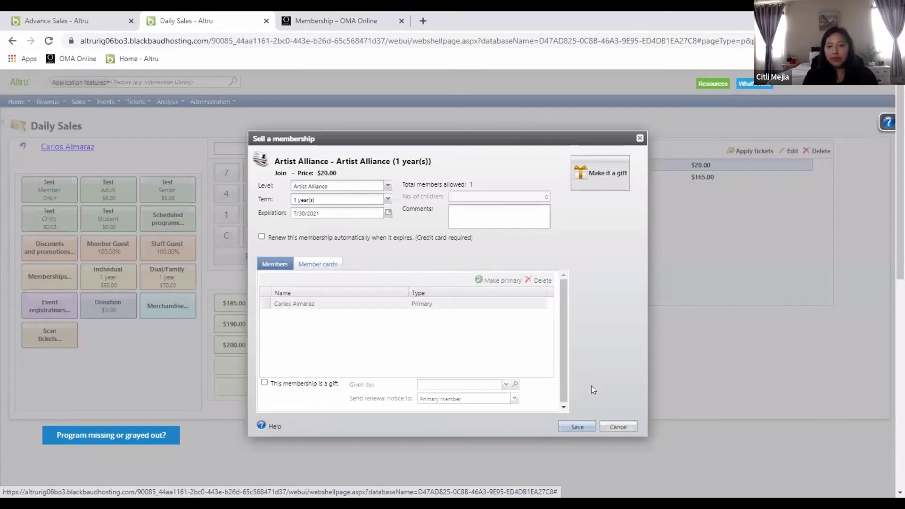
left_click(576, 426)
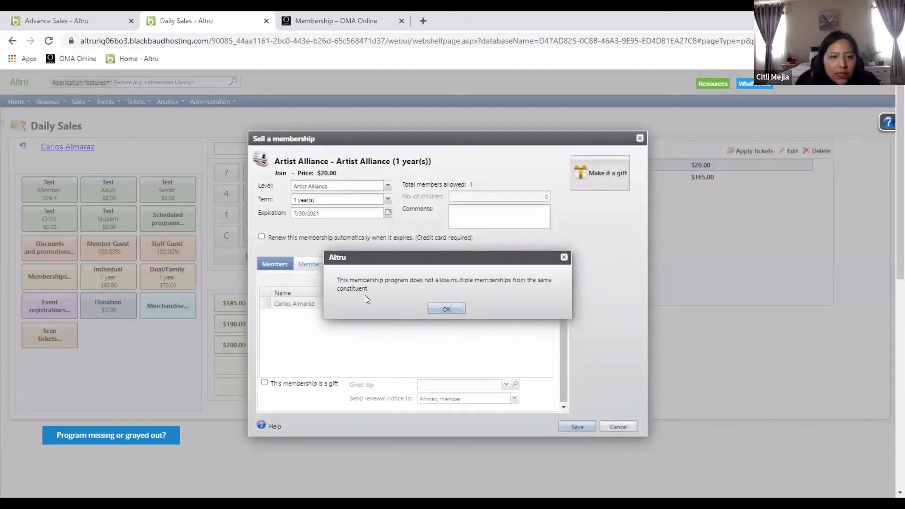
left_click(445, 309)
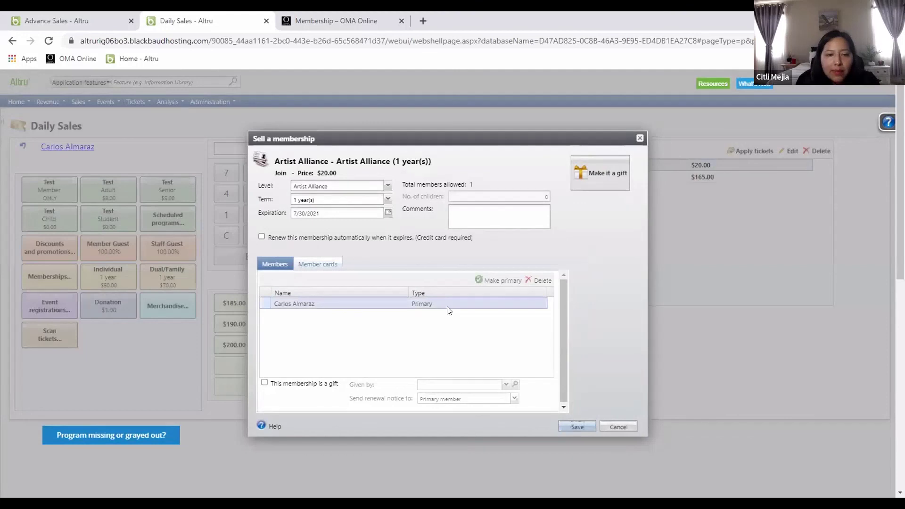
left_click(639, 138)
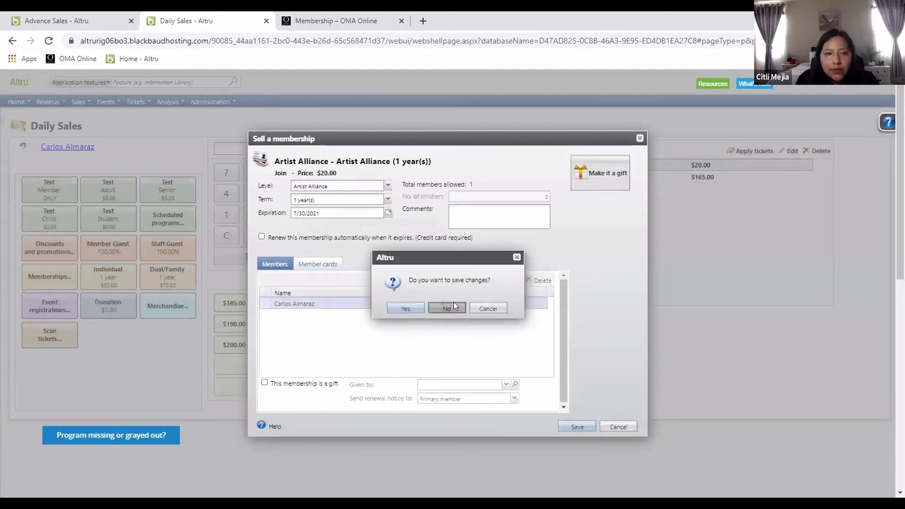
left_click(450, 306)
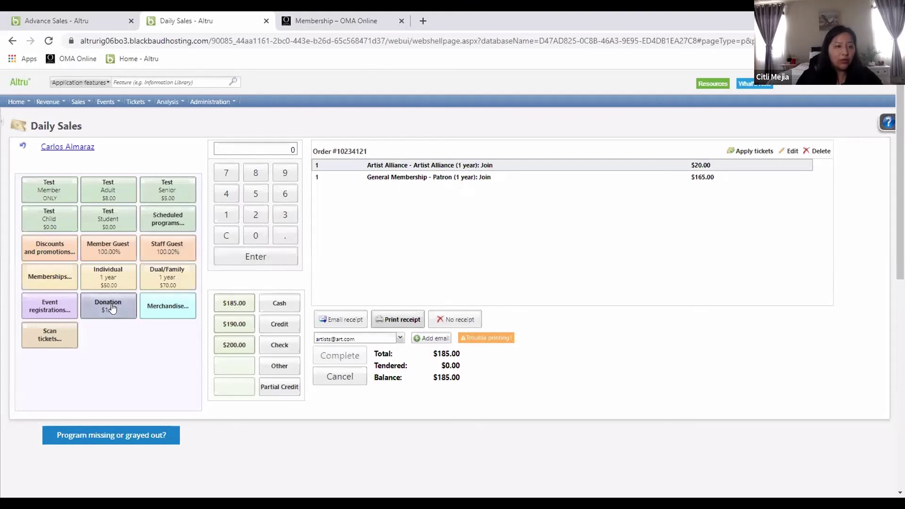
- Add a $100.00 donation to the order using the keypad
left_click(132, 306)
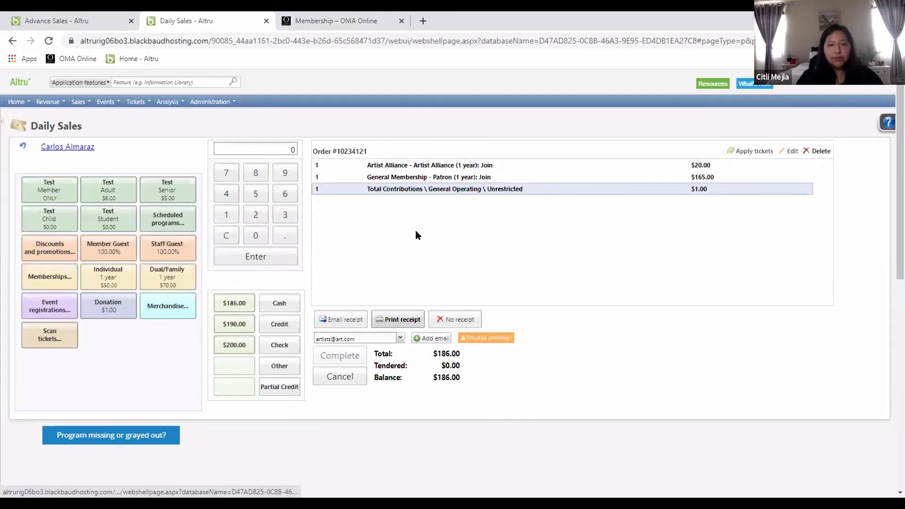
left_click(226, 215)
left_click(256, 234)
left_click(256, 234)
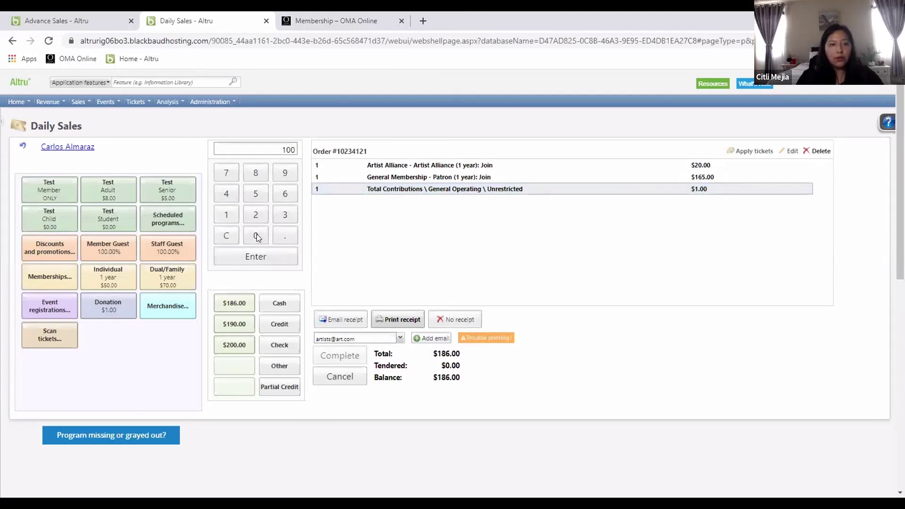
left_click(259, 261)
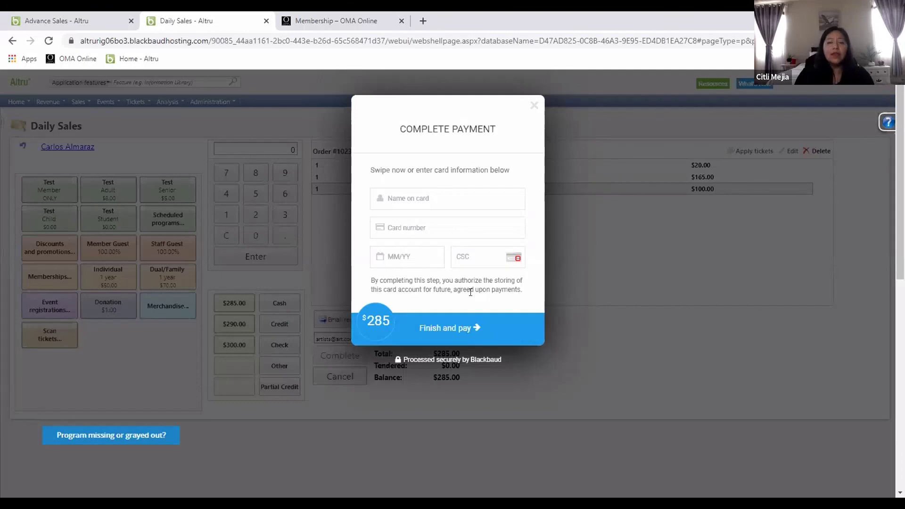
- Abandon the card and check payments with nothing tendered, then request clearing all order items
left_click(534, 106)
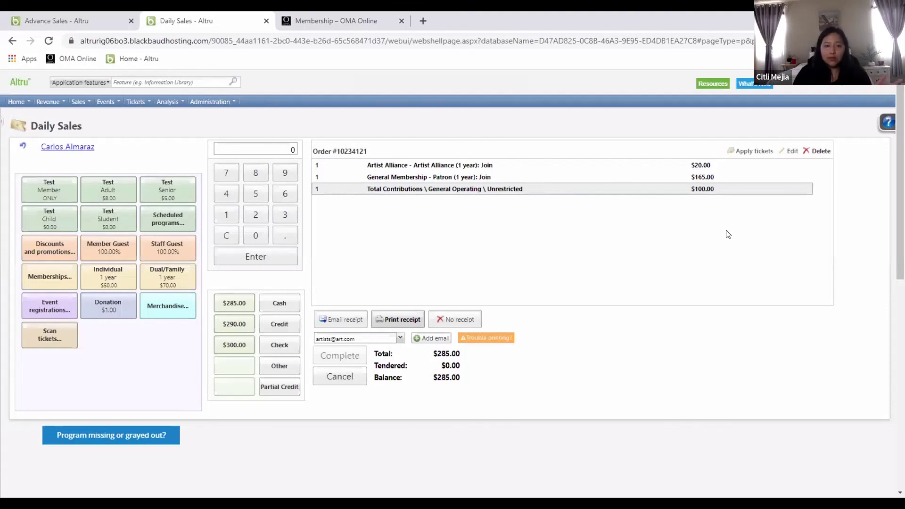
left_click(279, 349)
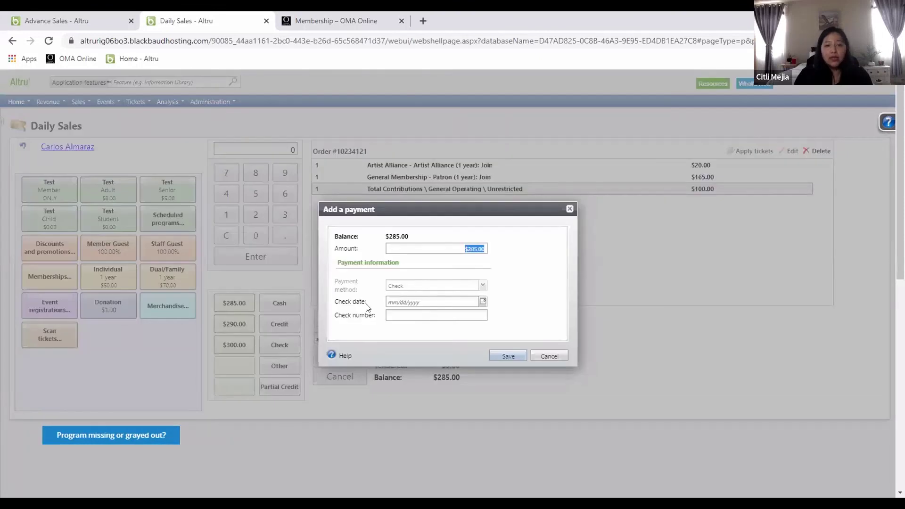
left_click(483, 301)
left_click(466, 315)
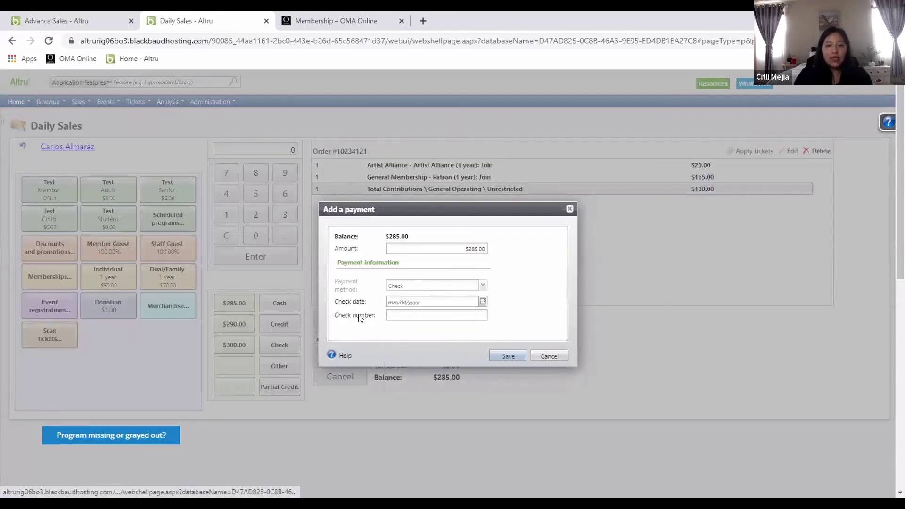
left_click(569, 209)
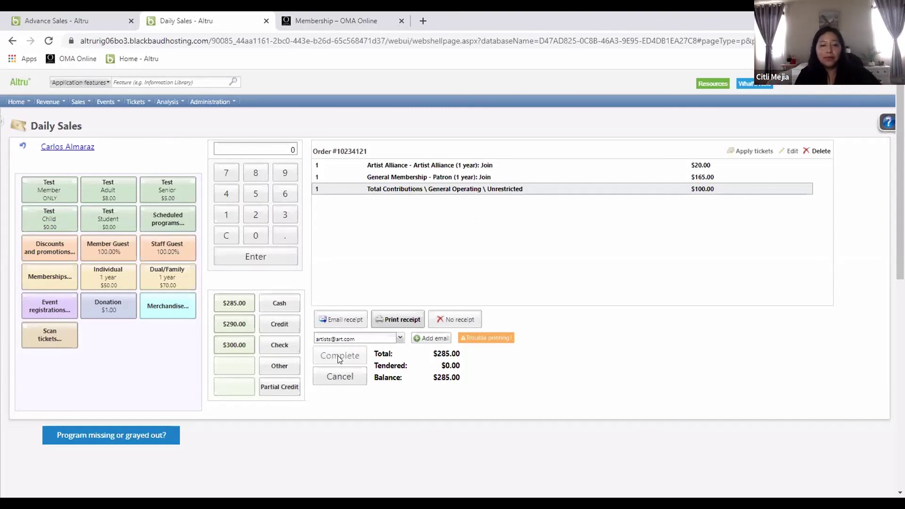
left_click(352, 378)
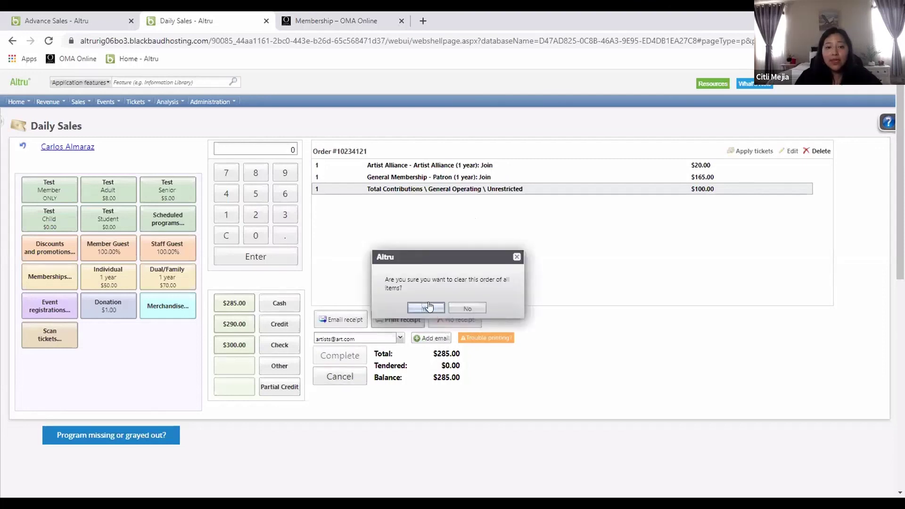